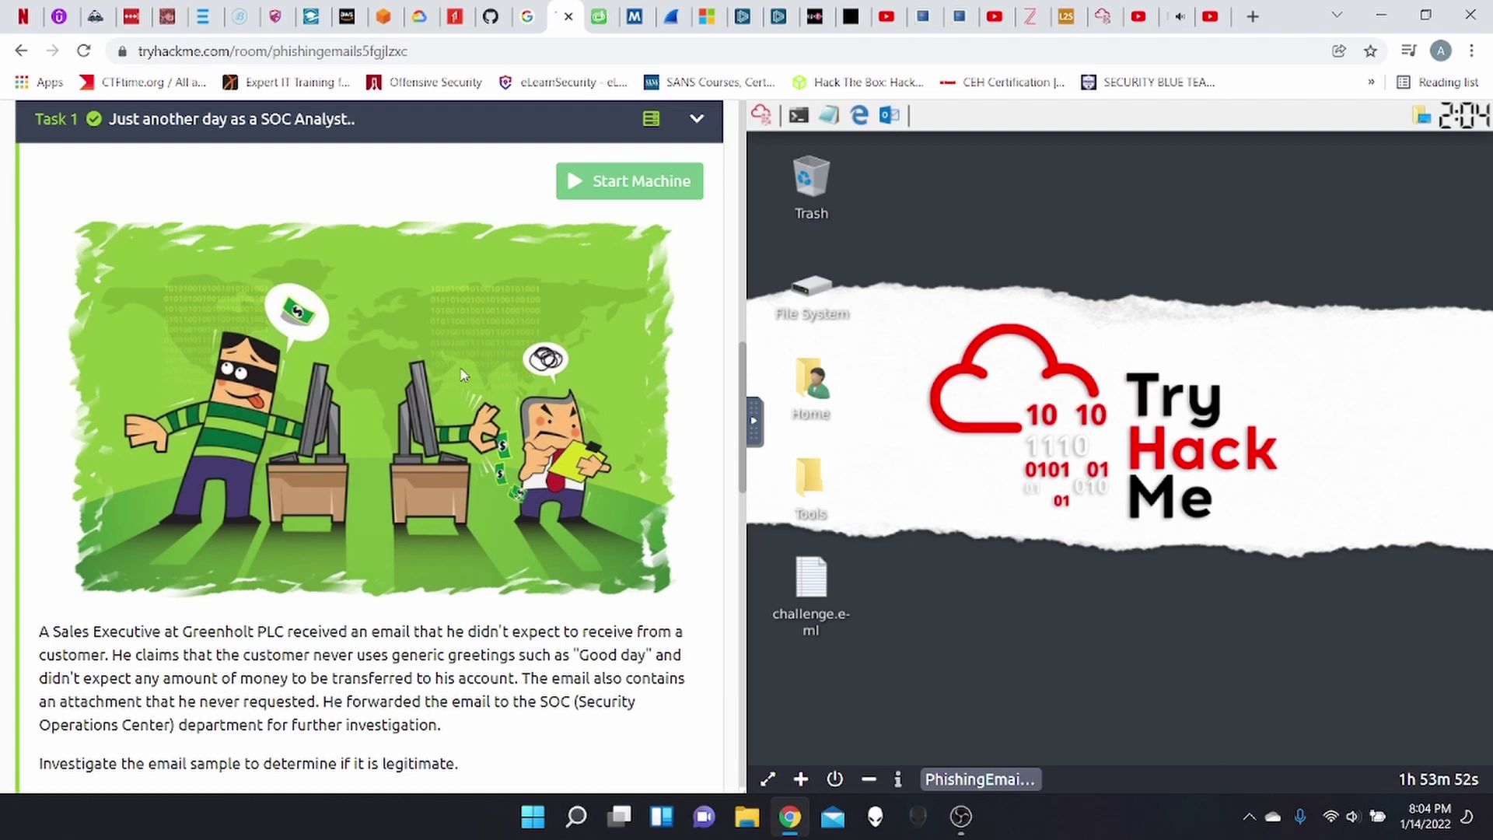
Open a terminal on the AttackBox and list the home folder contents.
scroll(516, 498, down, 3)
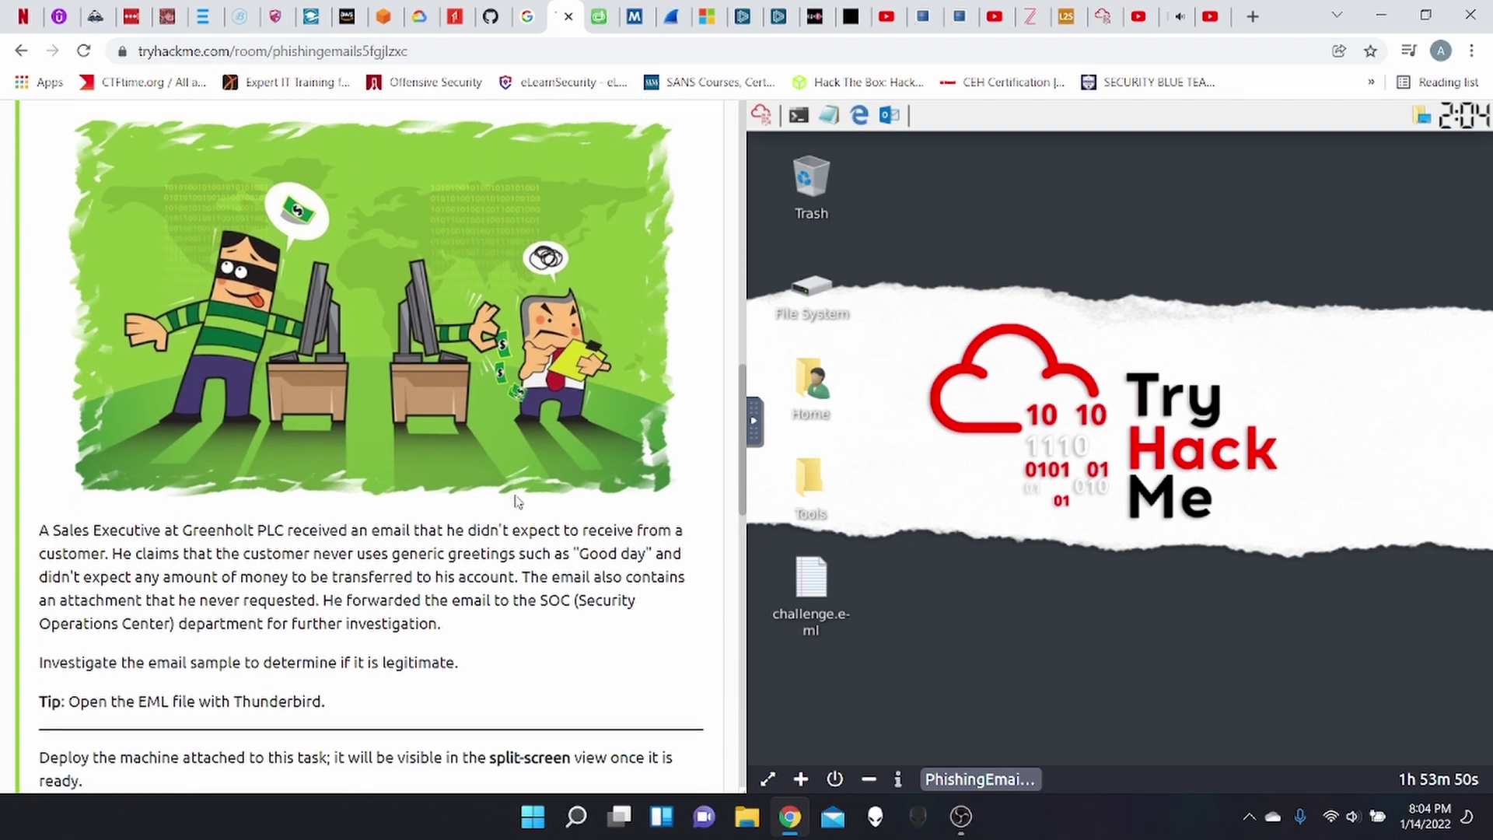
scroll(517, 498, down, 2)
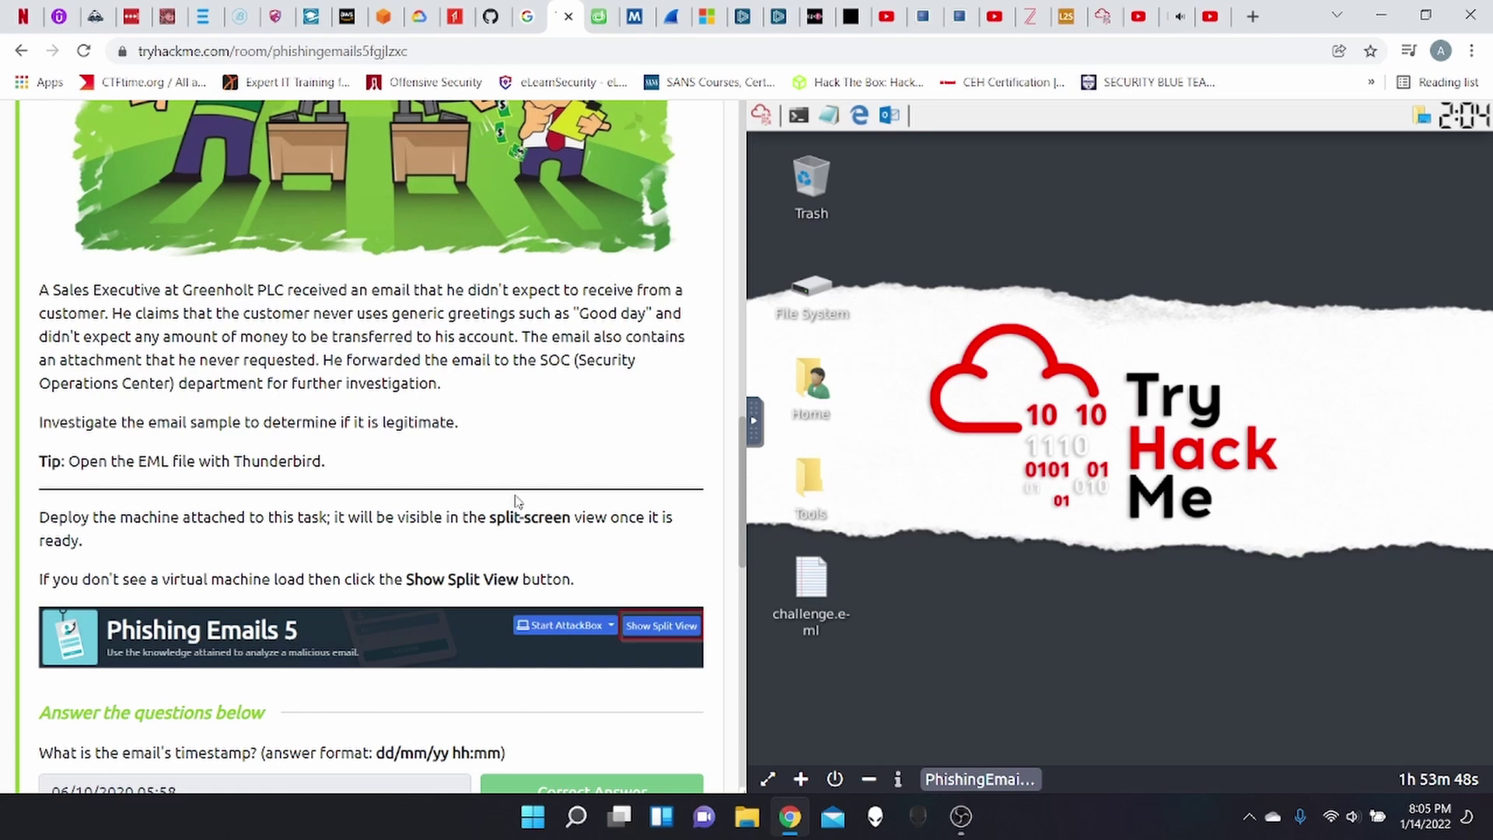
scroll(516, 500, down, 2)
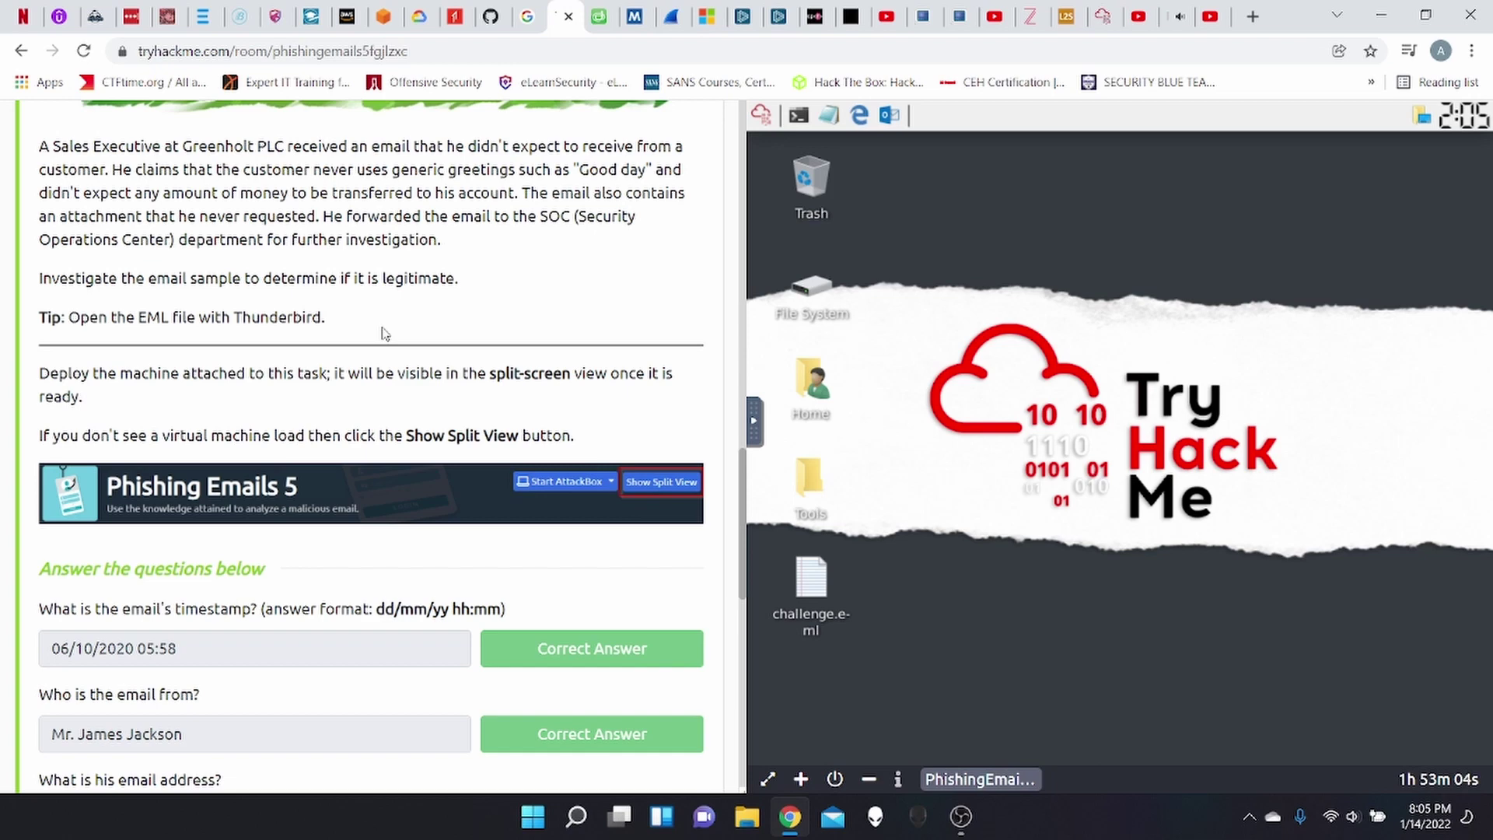
scroll(383, 333, down, 3)
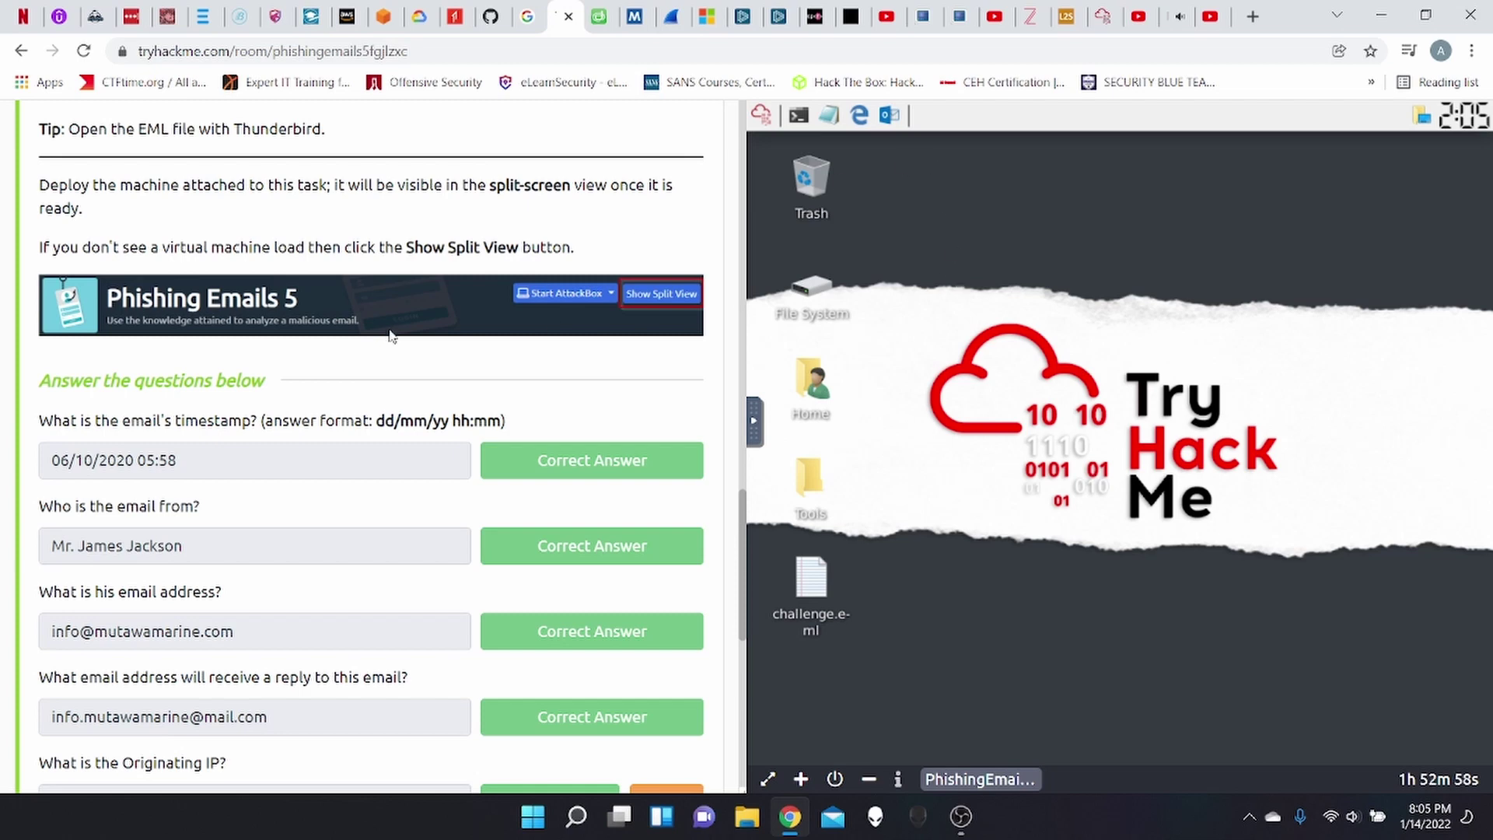
scroll(374, 336, up, 1)
click(801, 115)
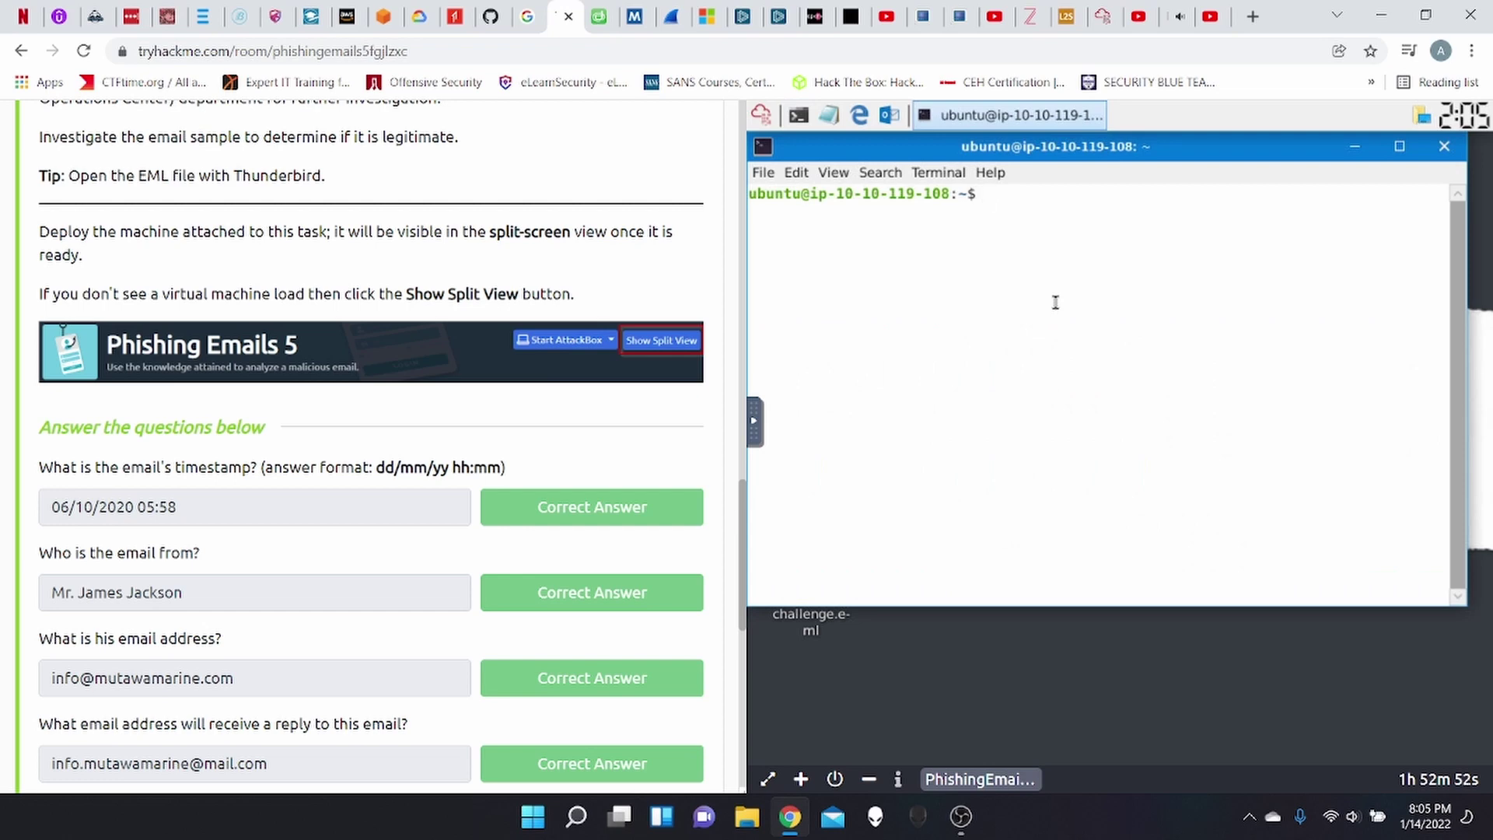
text(cd)
key(Return)
text(ls)
key(Return)
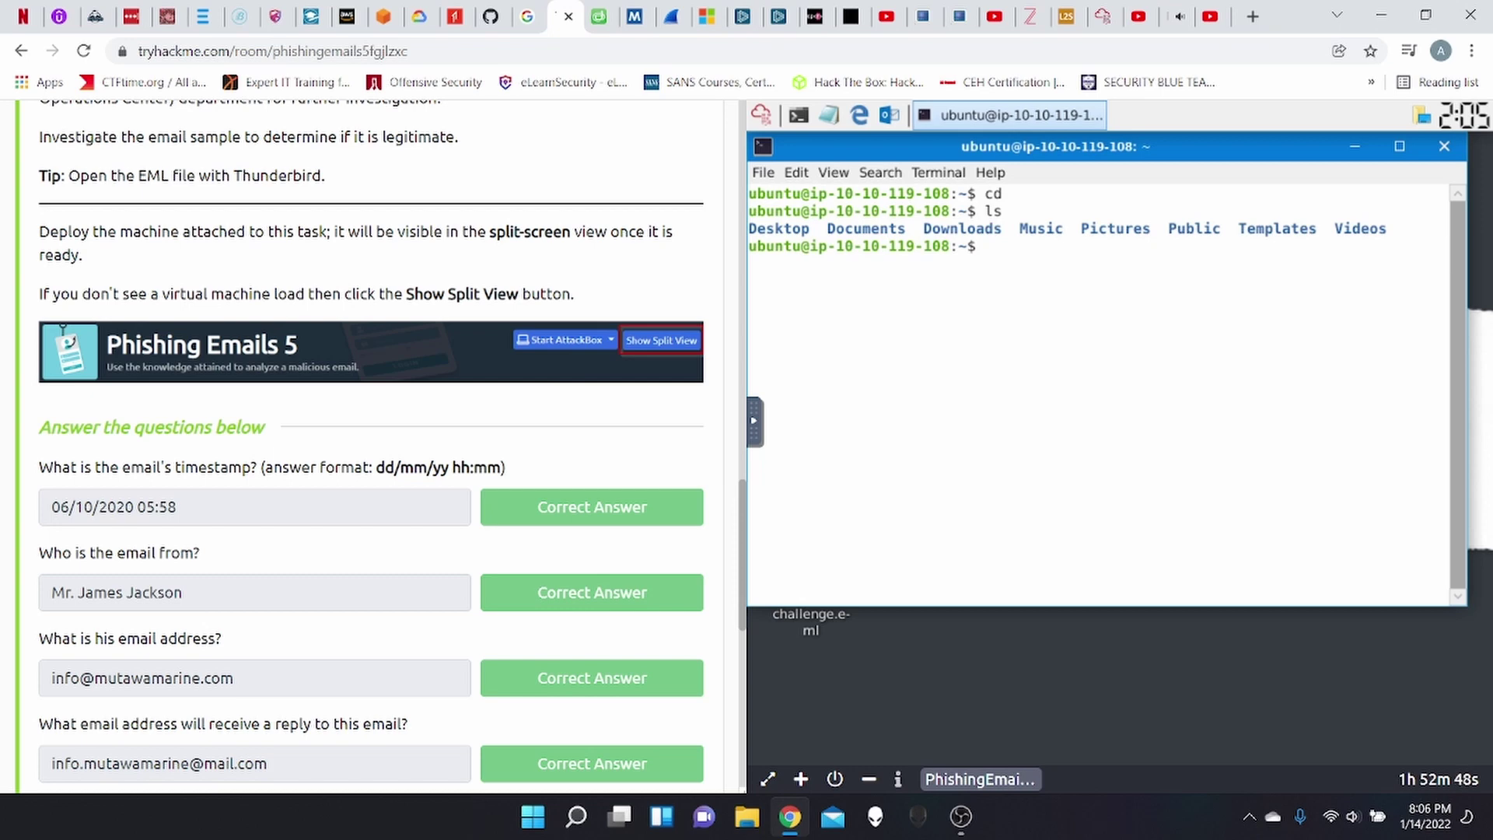
Move into the Desktop folder and open challenge.eml in Thunderbird.
text(cd Desk)
key(Tab)
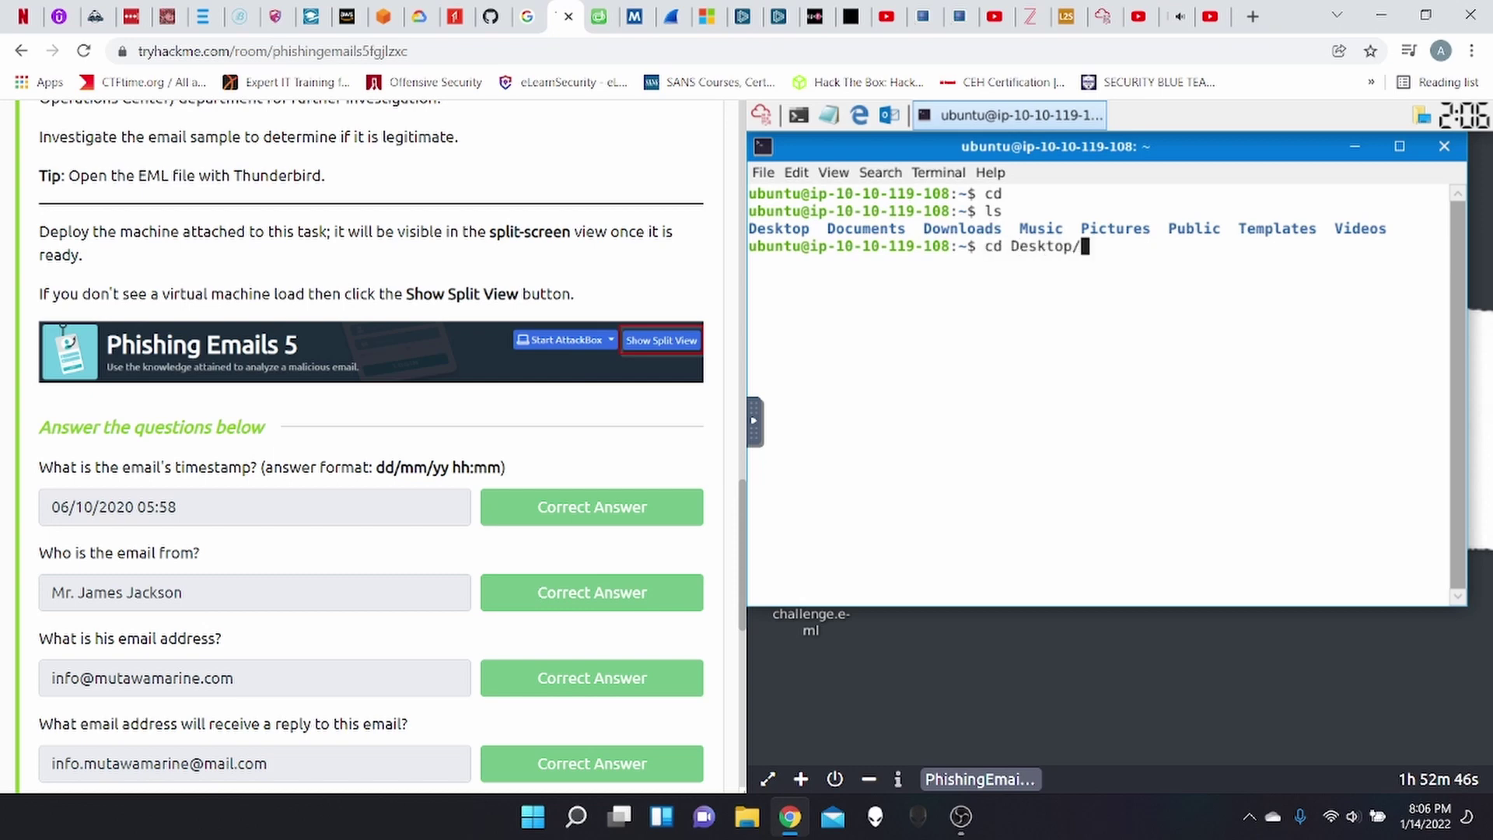
key(Return)
text(ls)
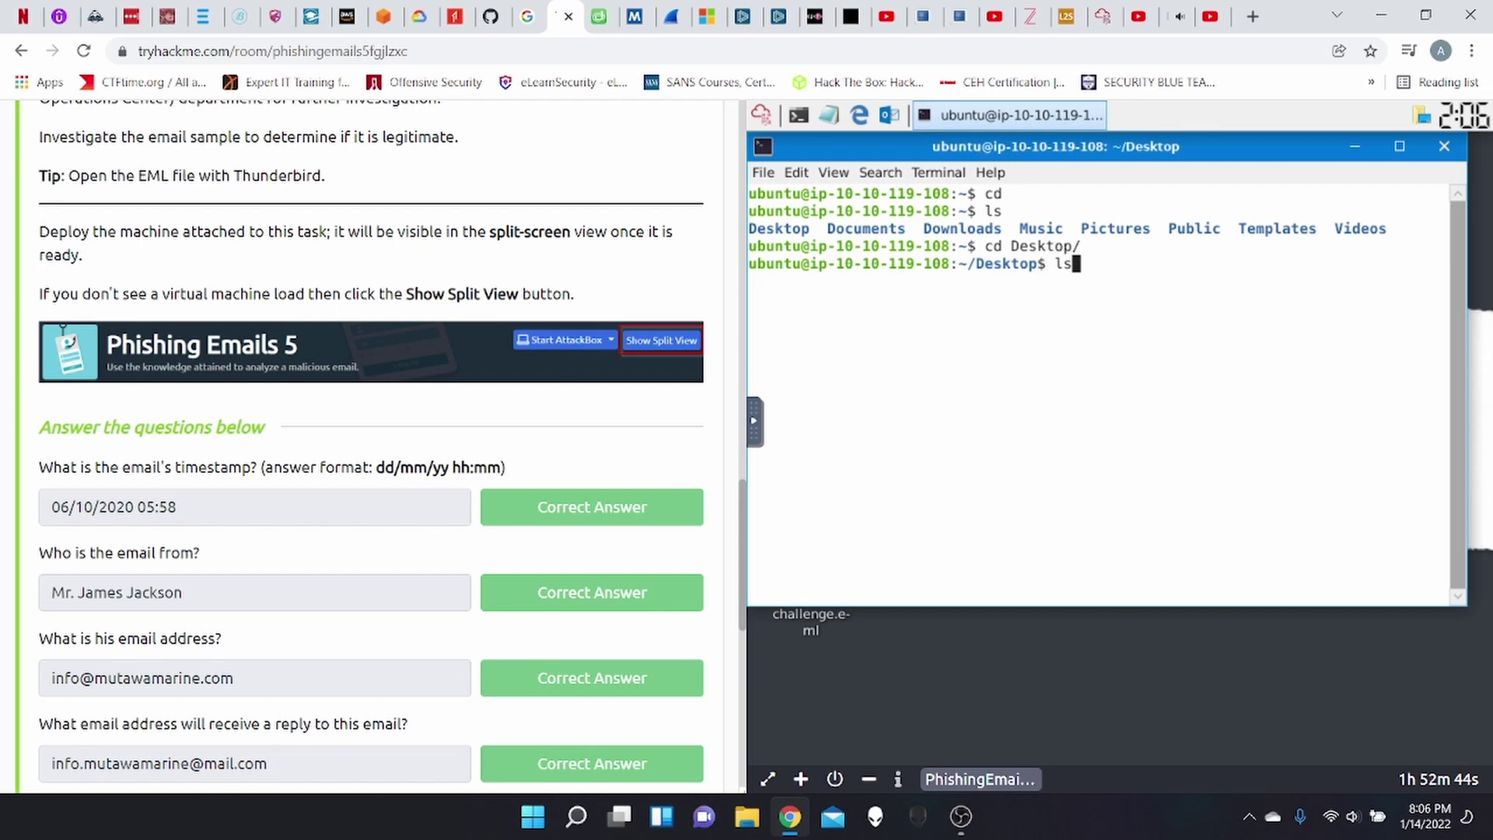
key(Return)
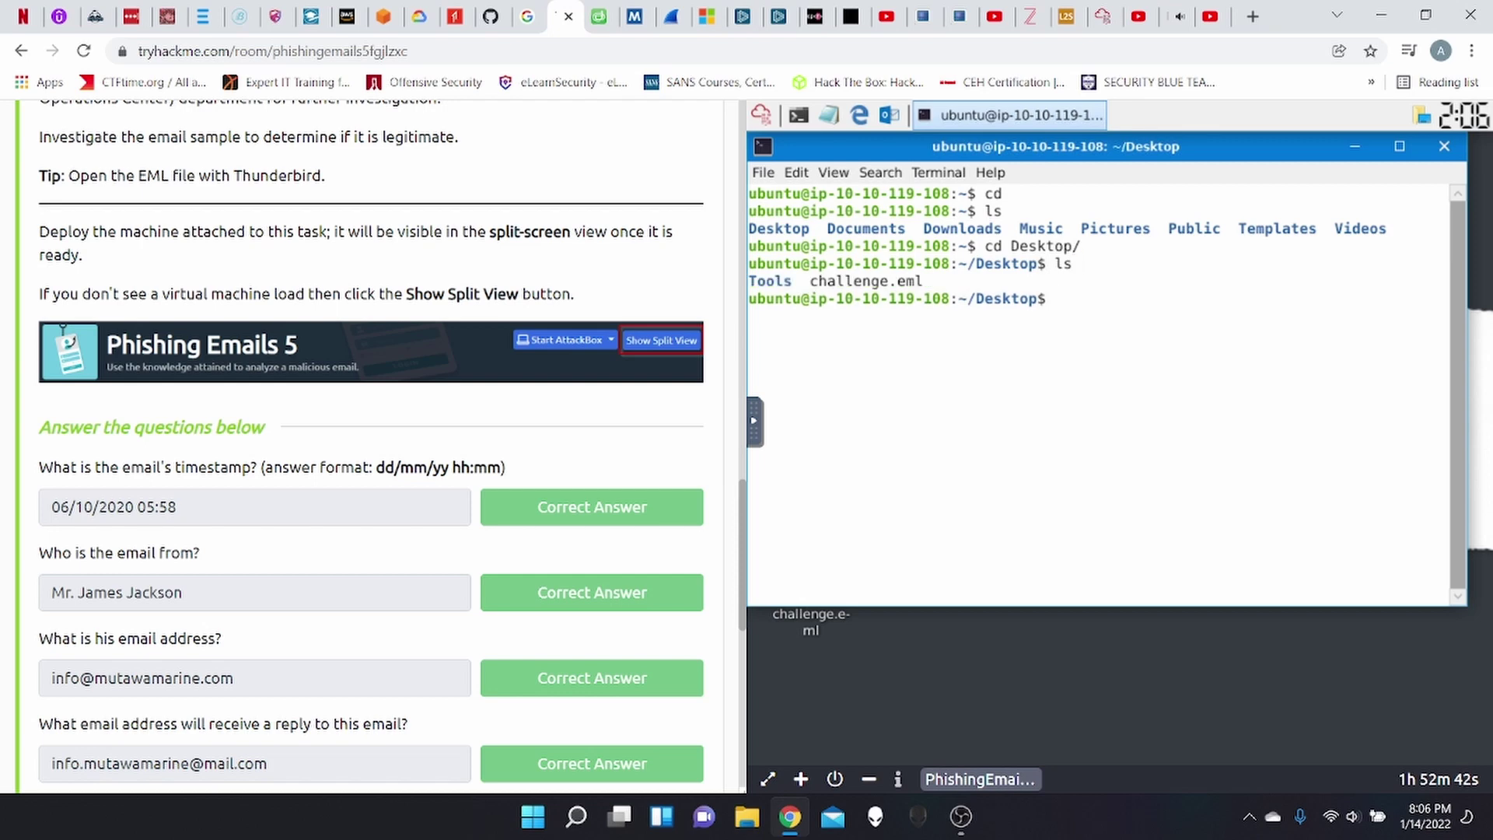
text(thunderbird )
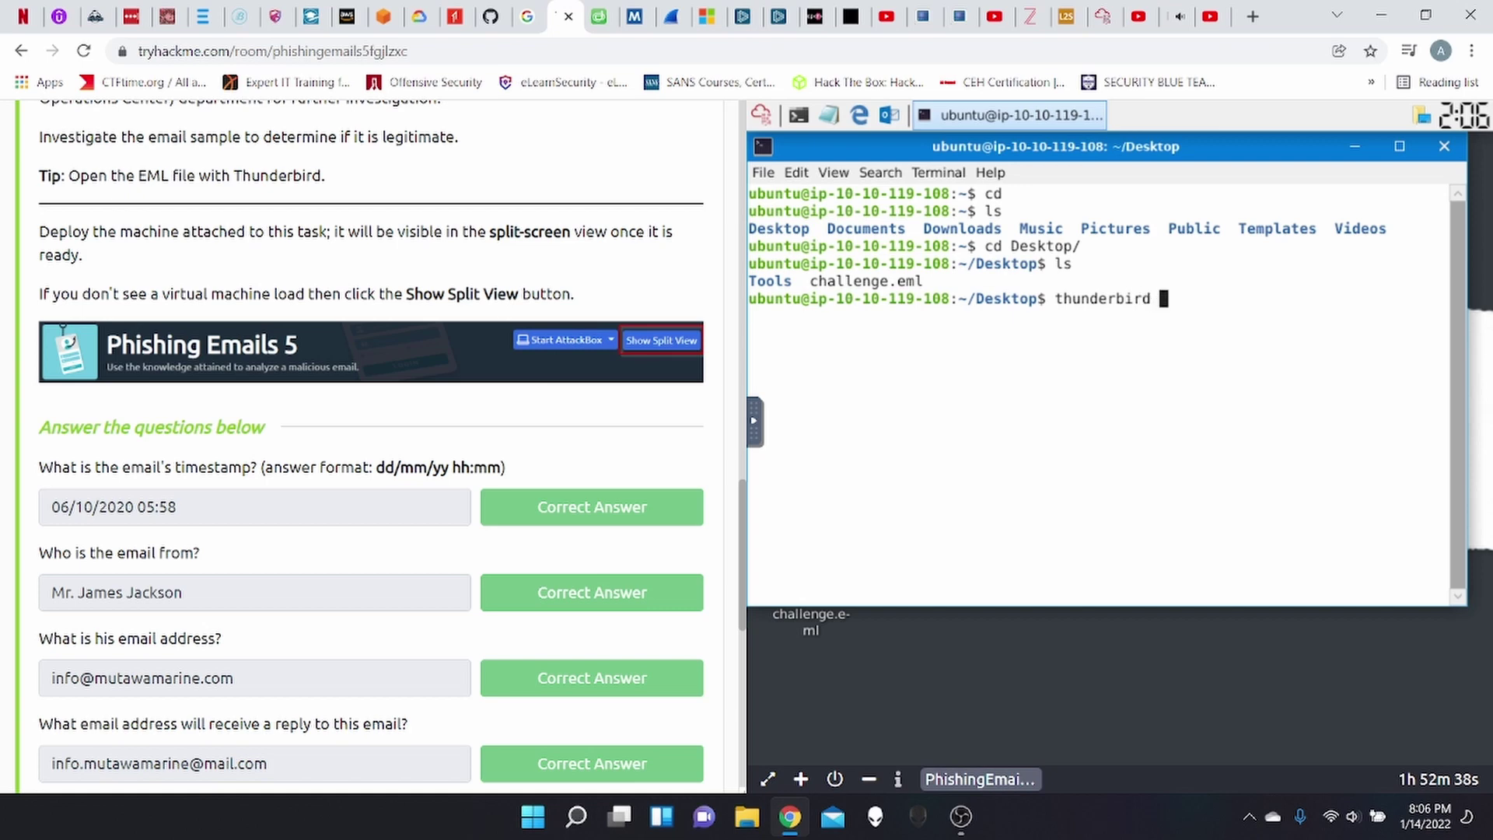
text(cha)
key(Tab)
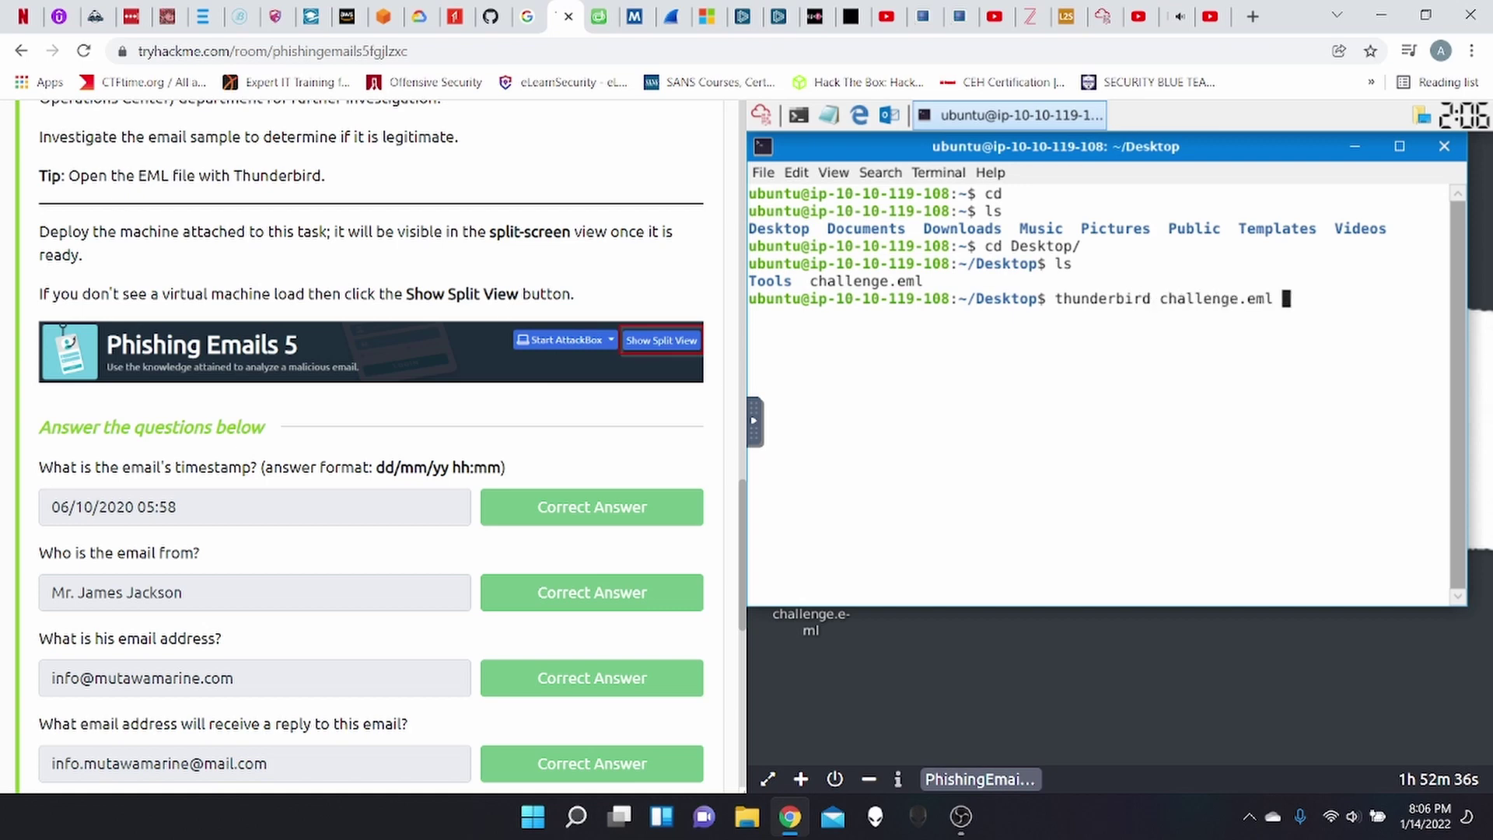
key(Return)
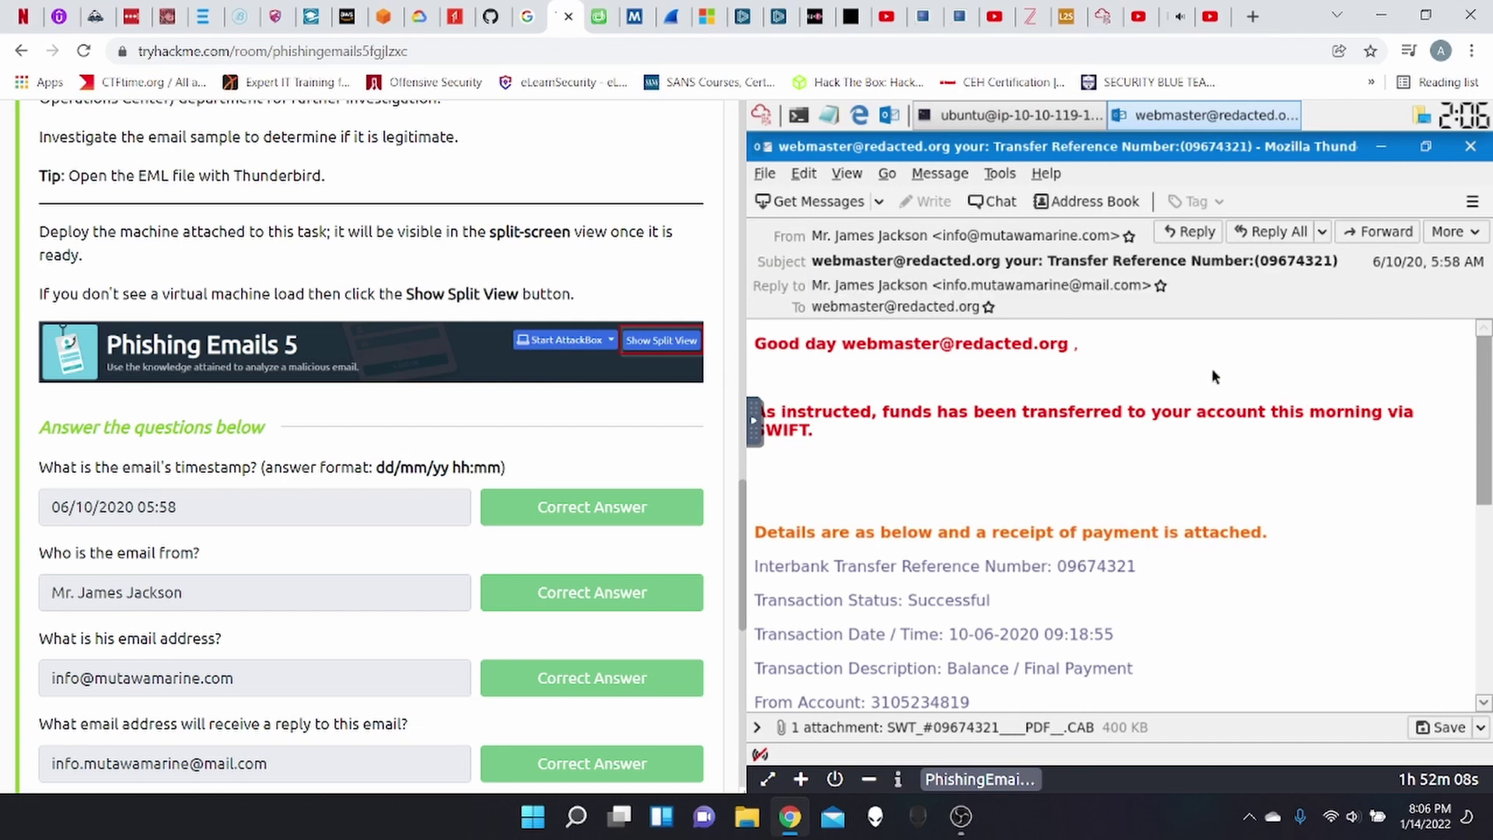
scroll(496, 444, down, 1)
scroll(498, 435, up, 2)
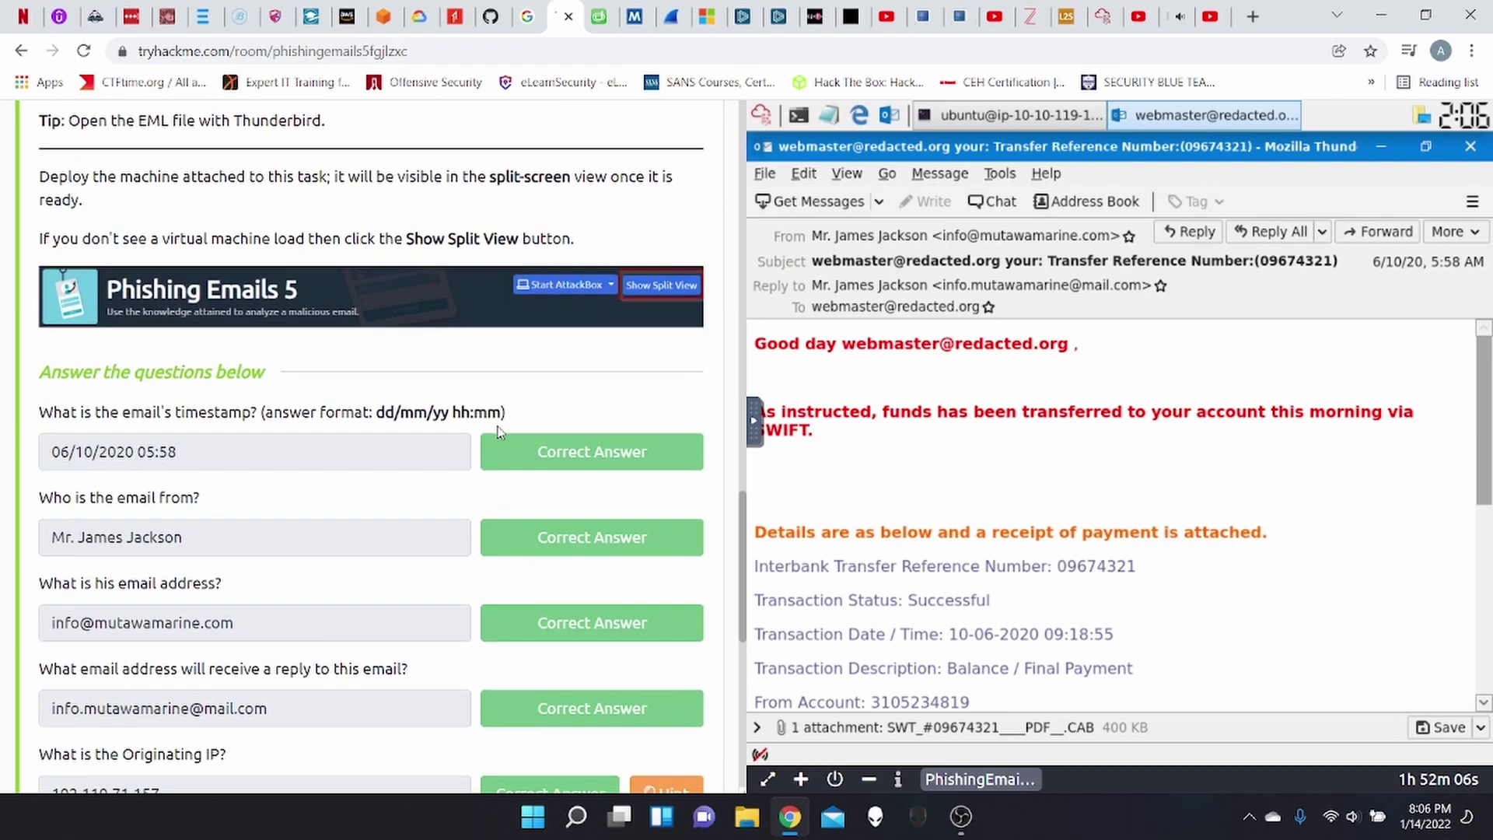
scroll(498, 429, up, 2)
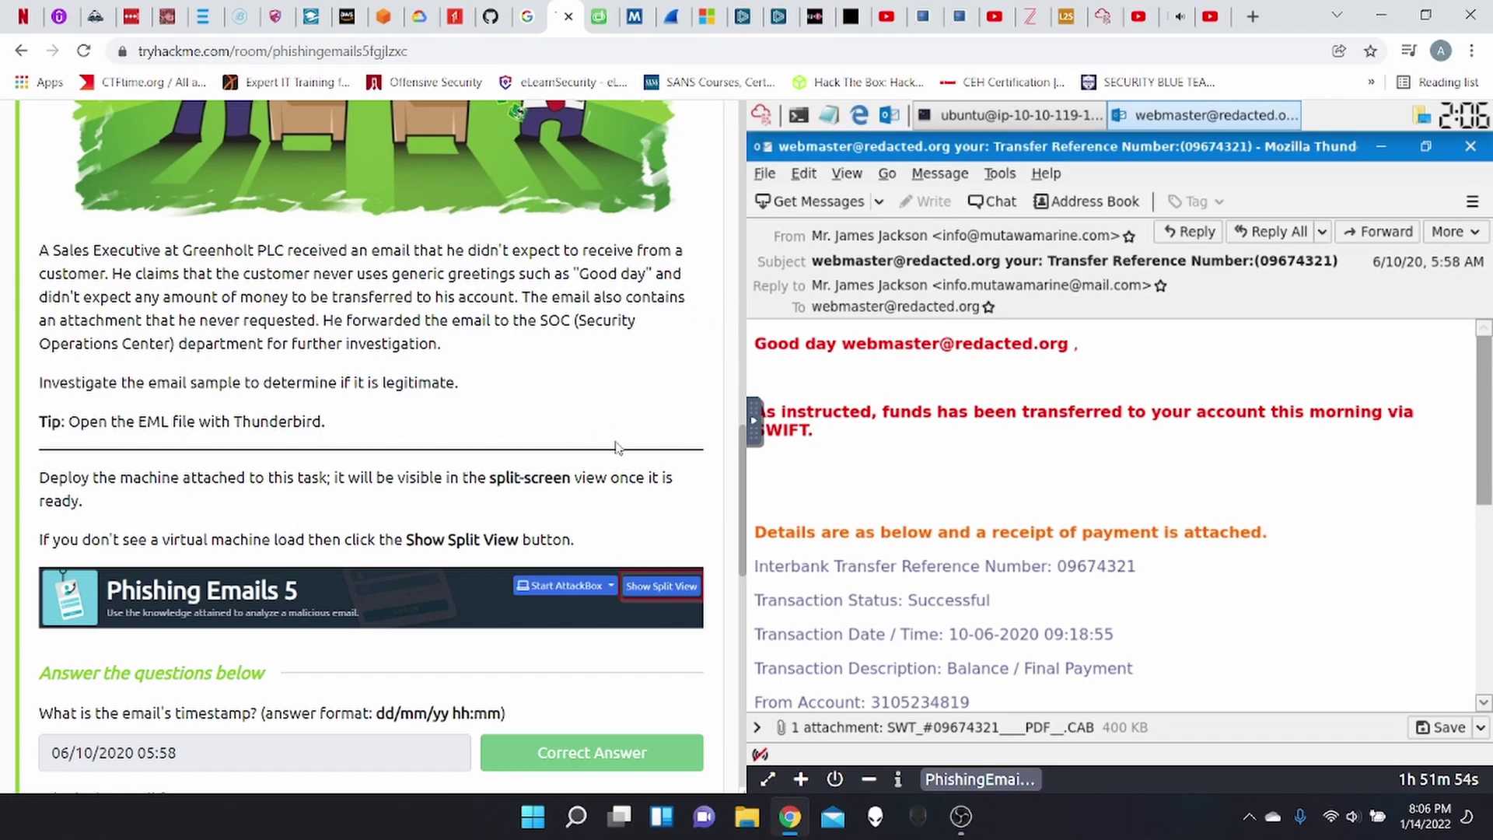
scroll(615, 447, down, 1)
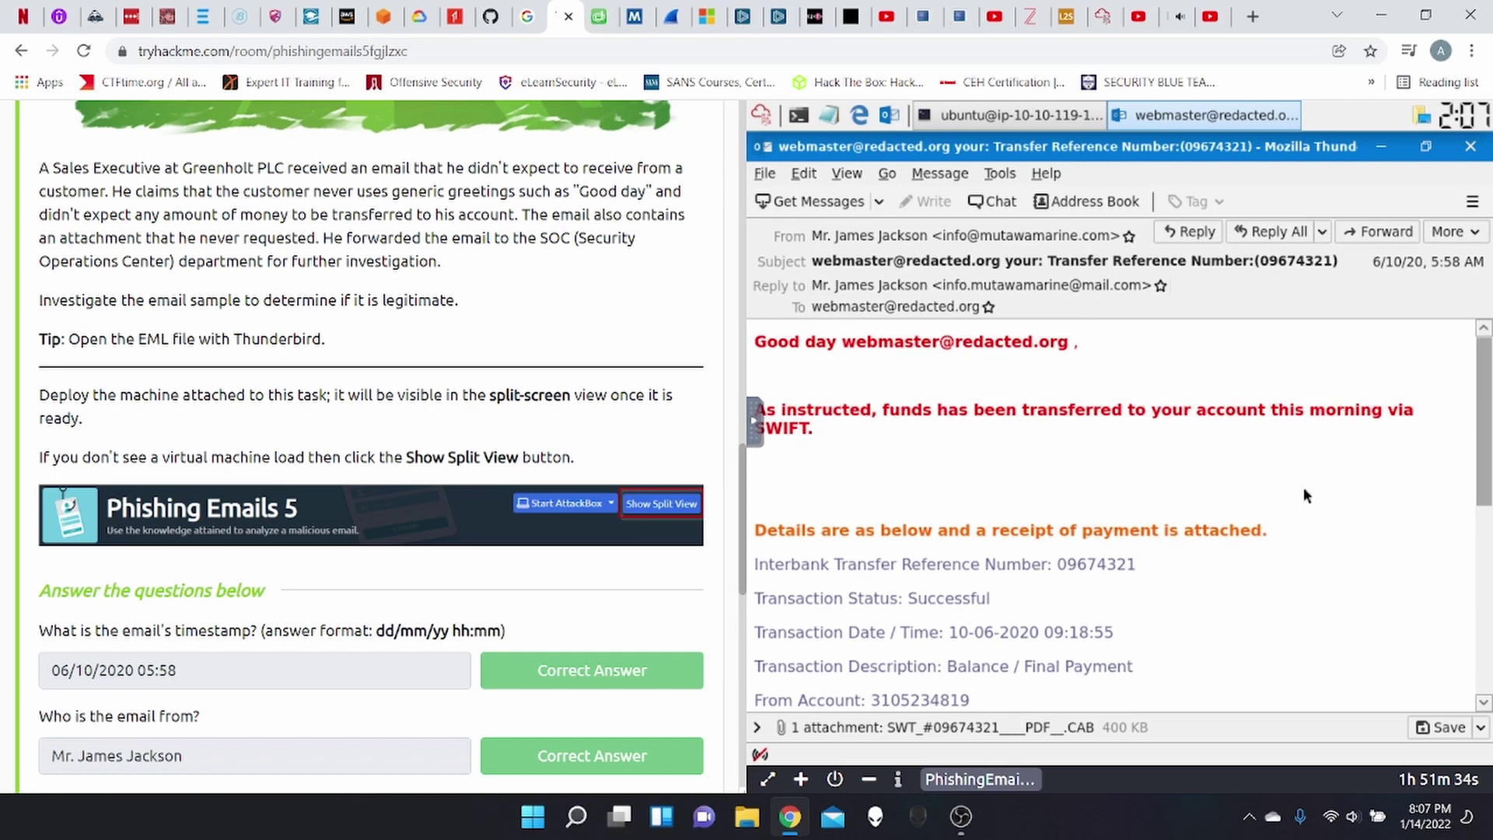
scroll(1304, 495, down, 3)
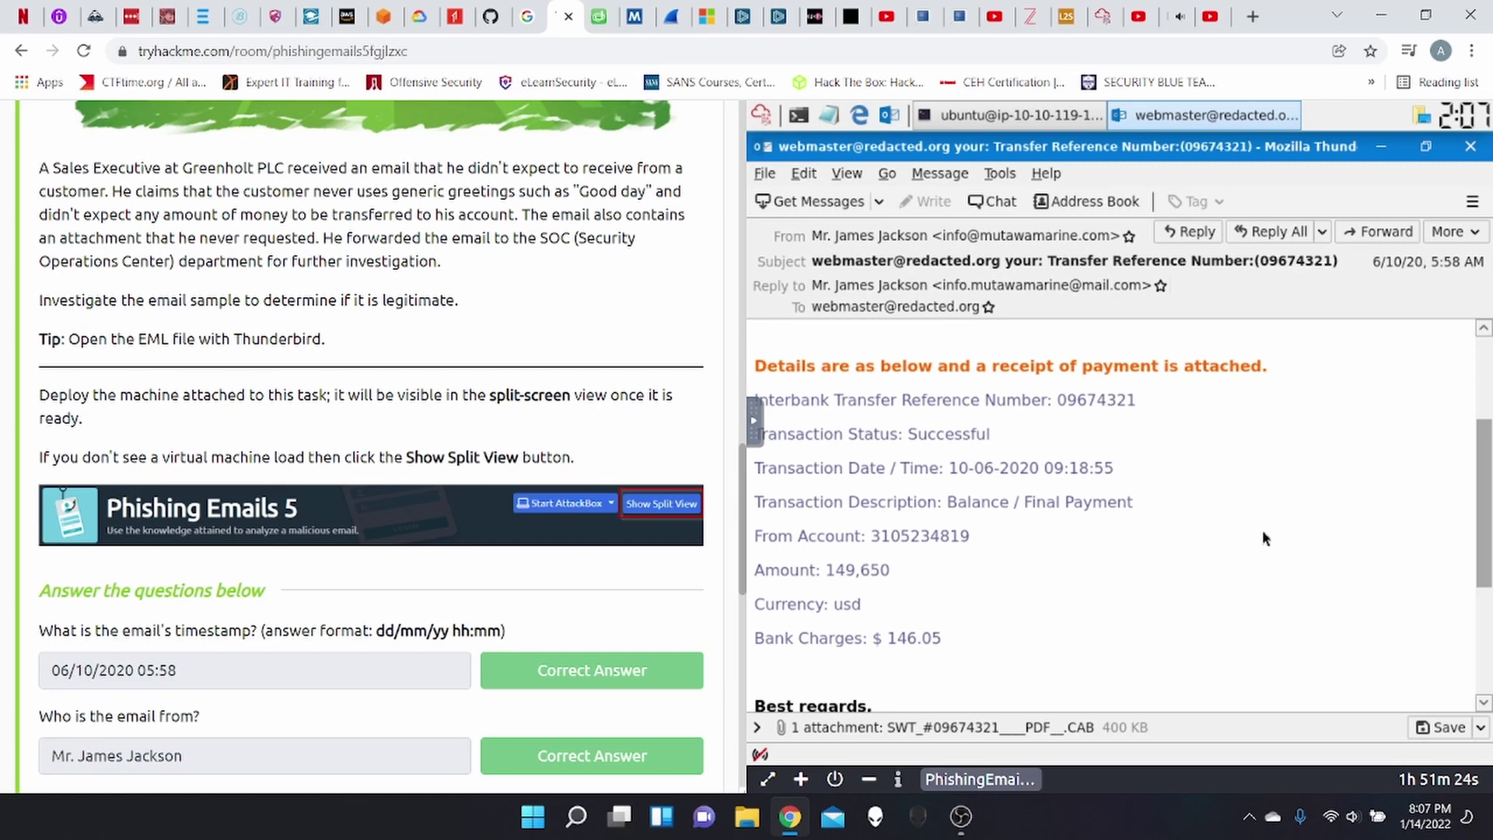
scroll(1285, 527, down, 5)
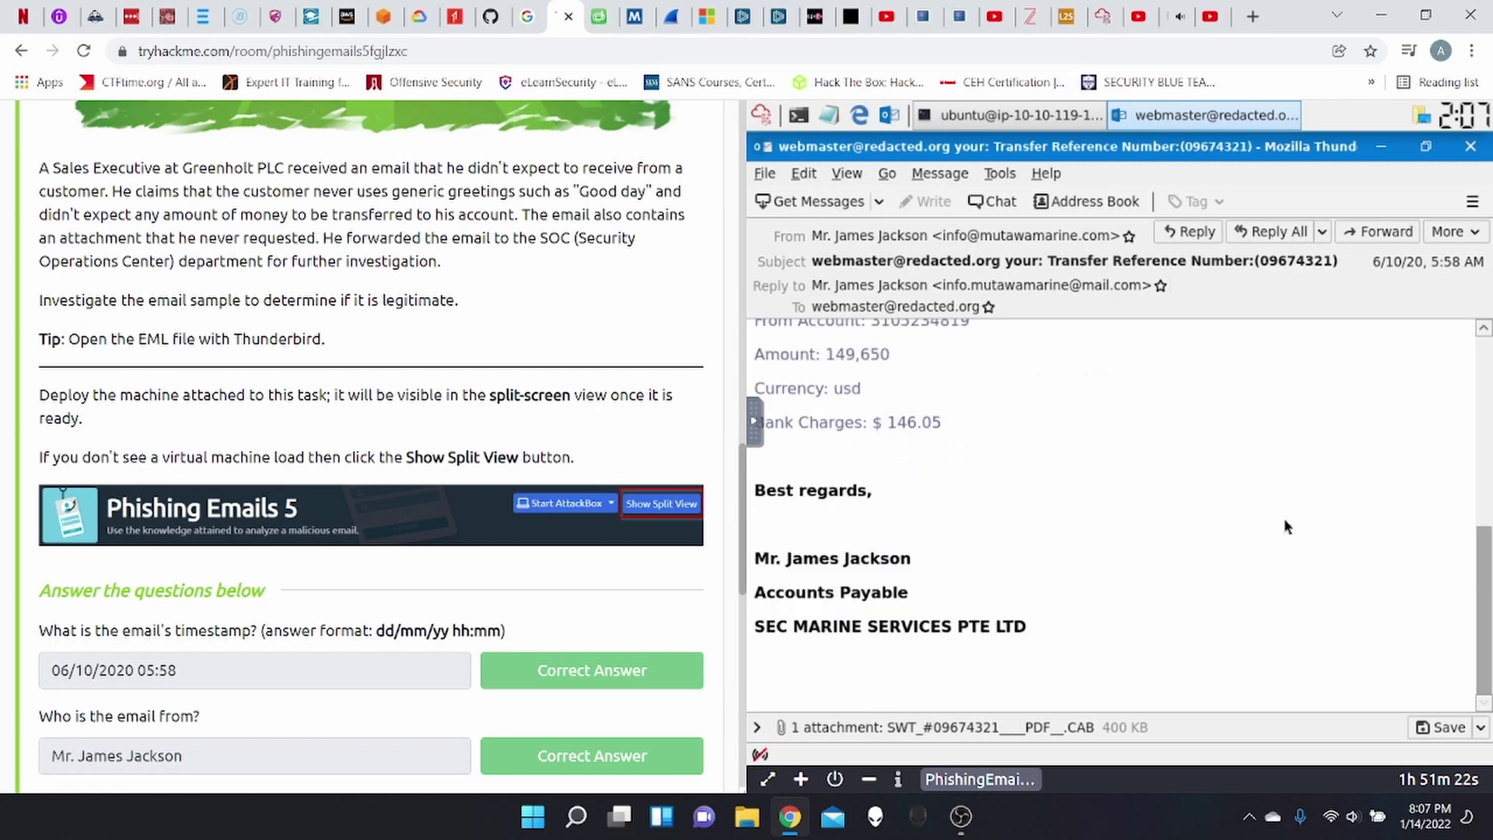
scroll(1286, 527, up, 3)
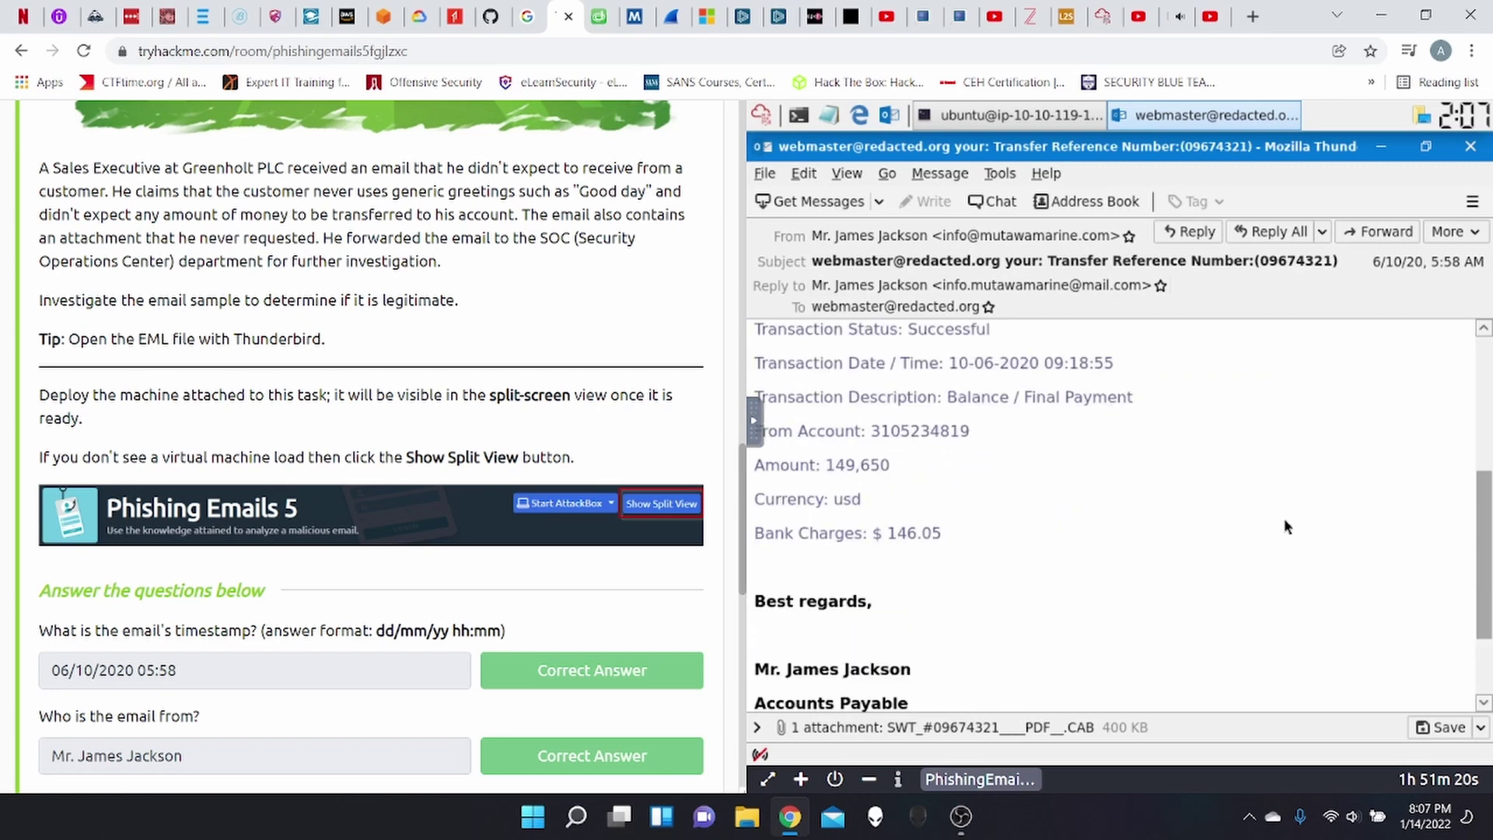
scroll(1284, 526, down, 3)
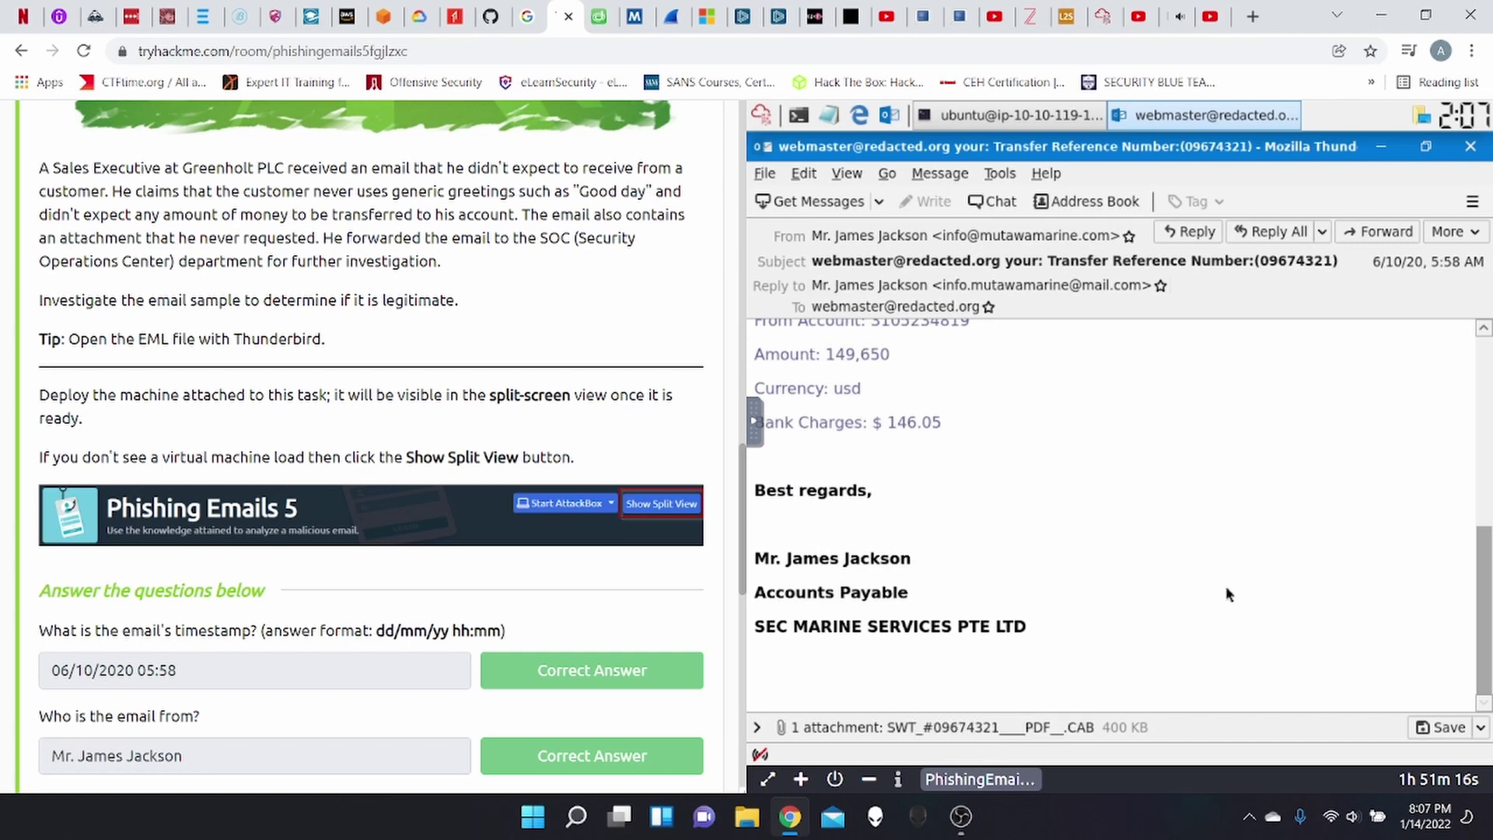
scroll(1226, 588, up, 10)
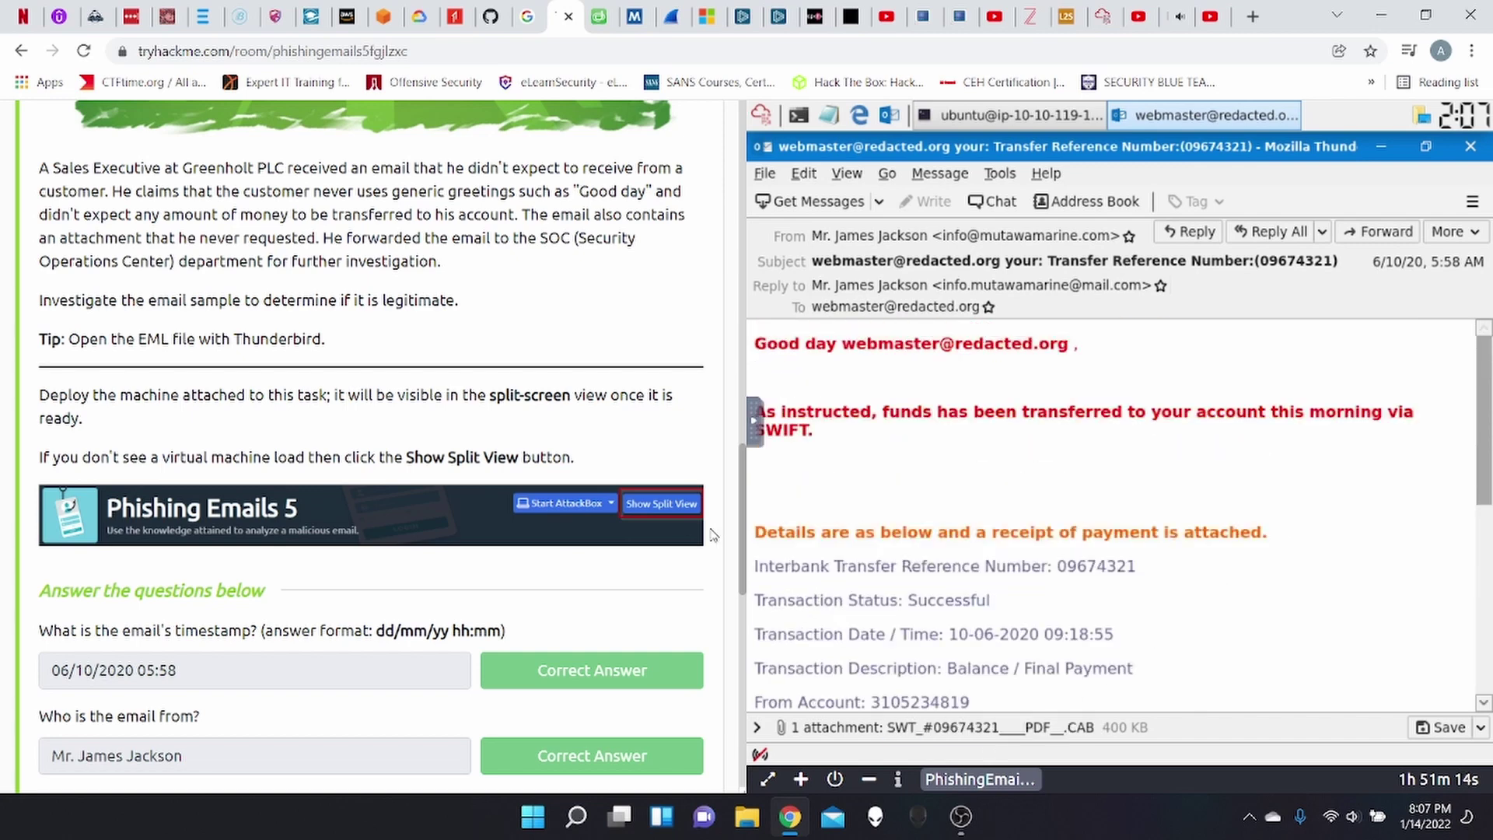
scroll(400, 620, down, 1)
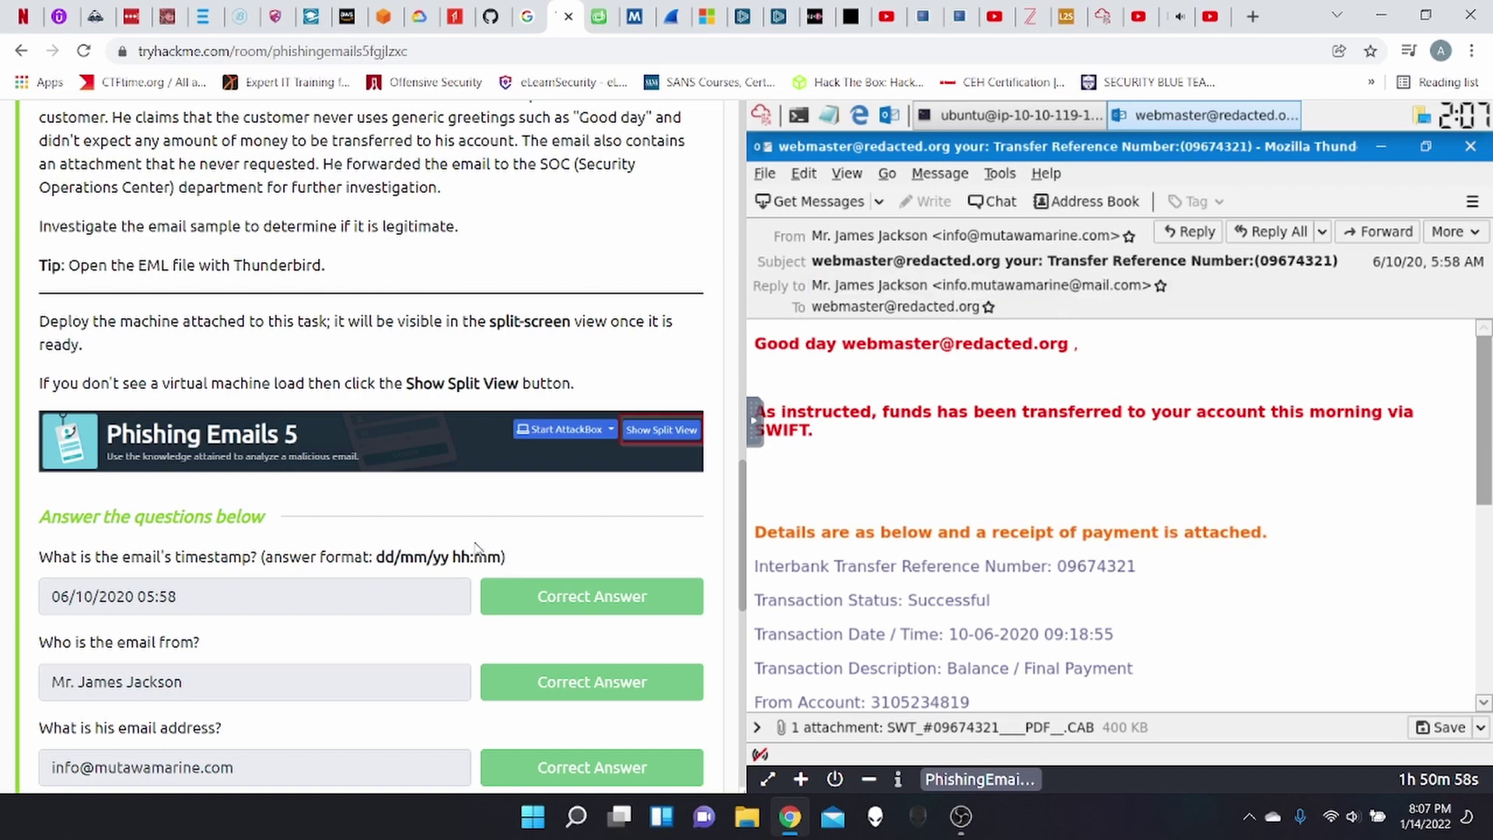
Scroll through the Phishing Emails 5 task questions to review them.
scroll(362, 604, down, 1)
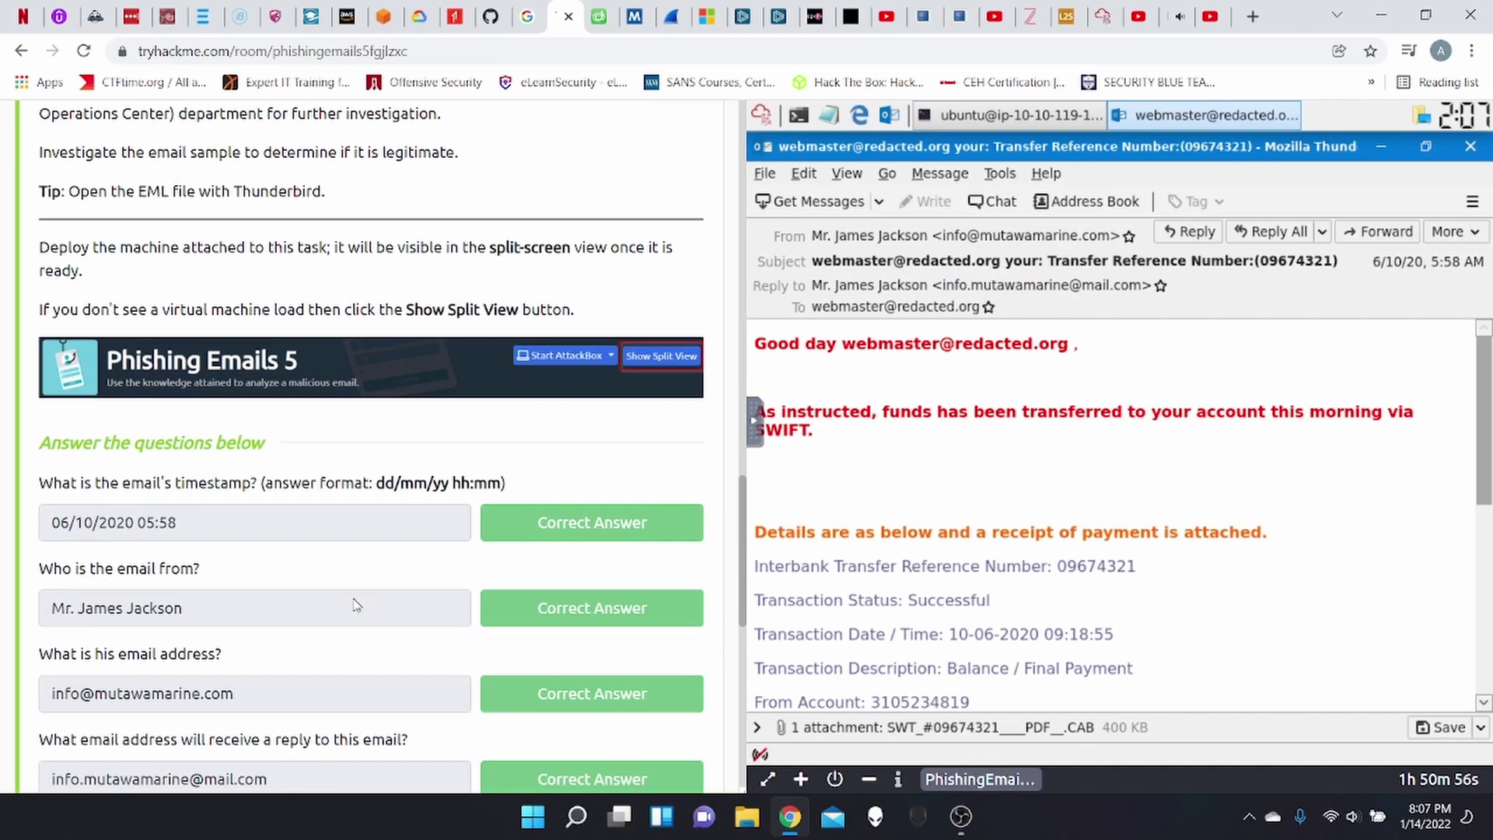
scroll(356, 605, up, 1)
scroll(356, 605, down, 2)
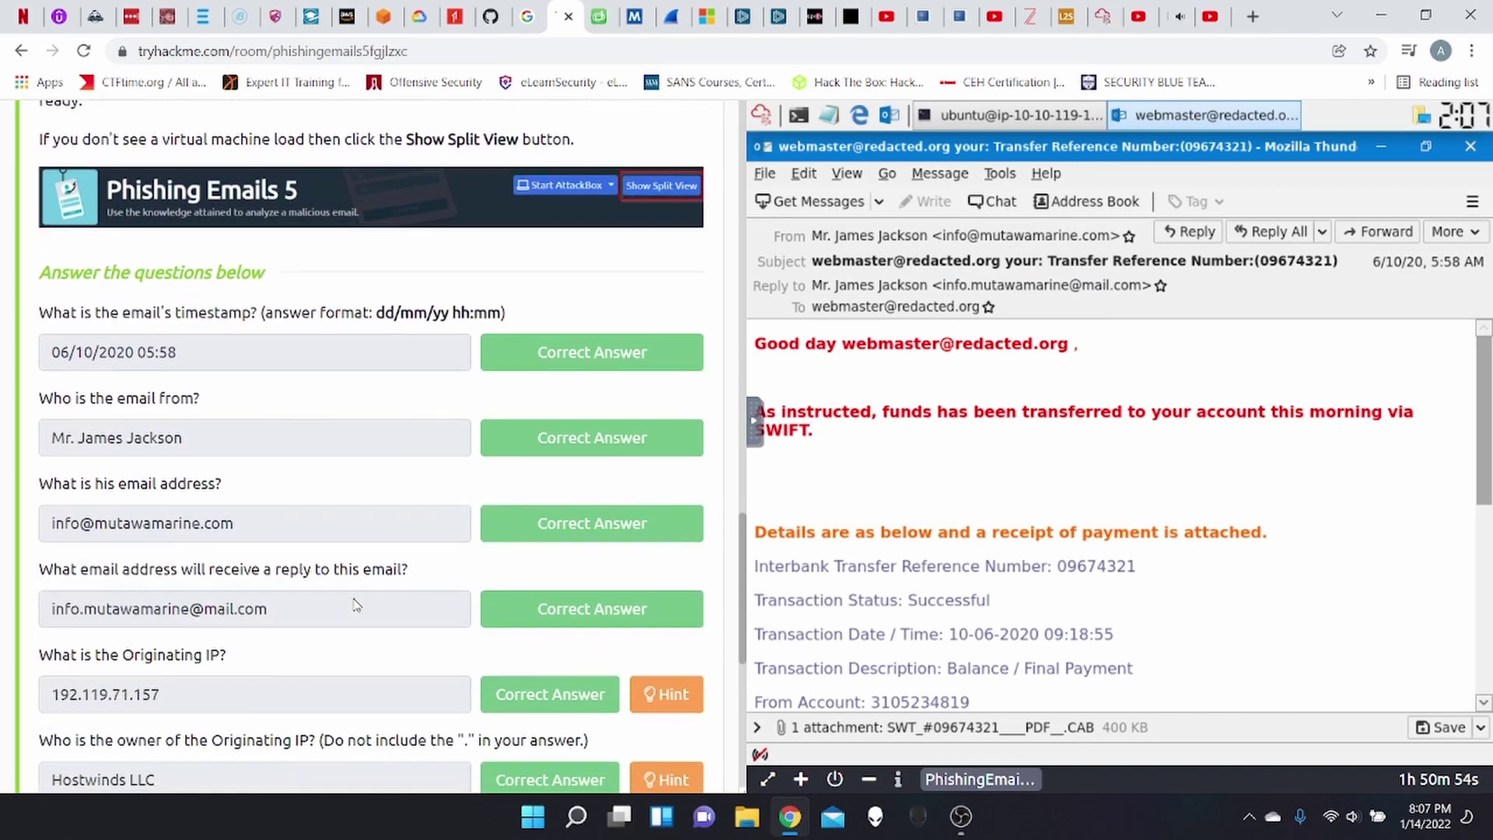
scroll(357, 605, up, 2)
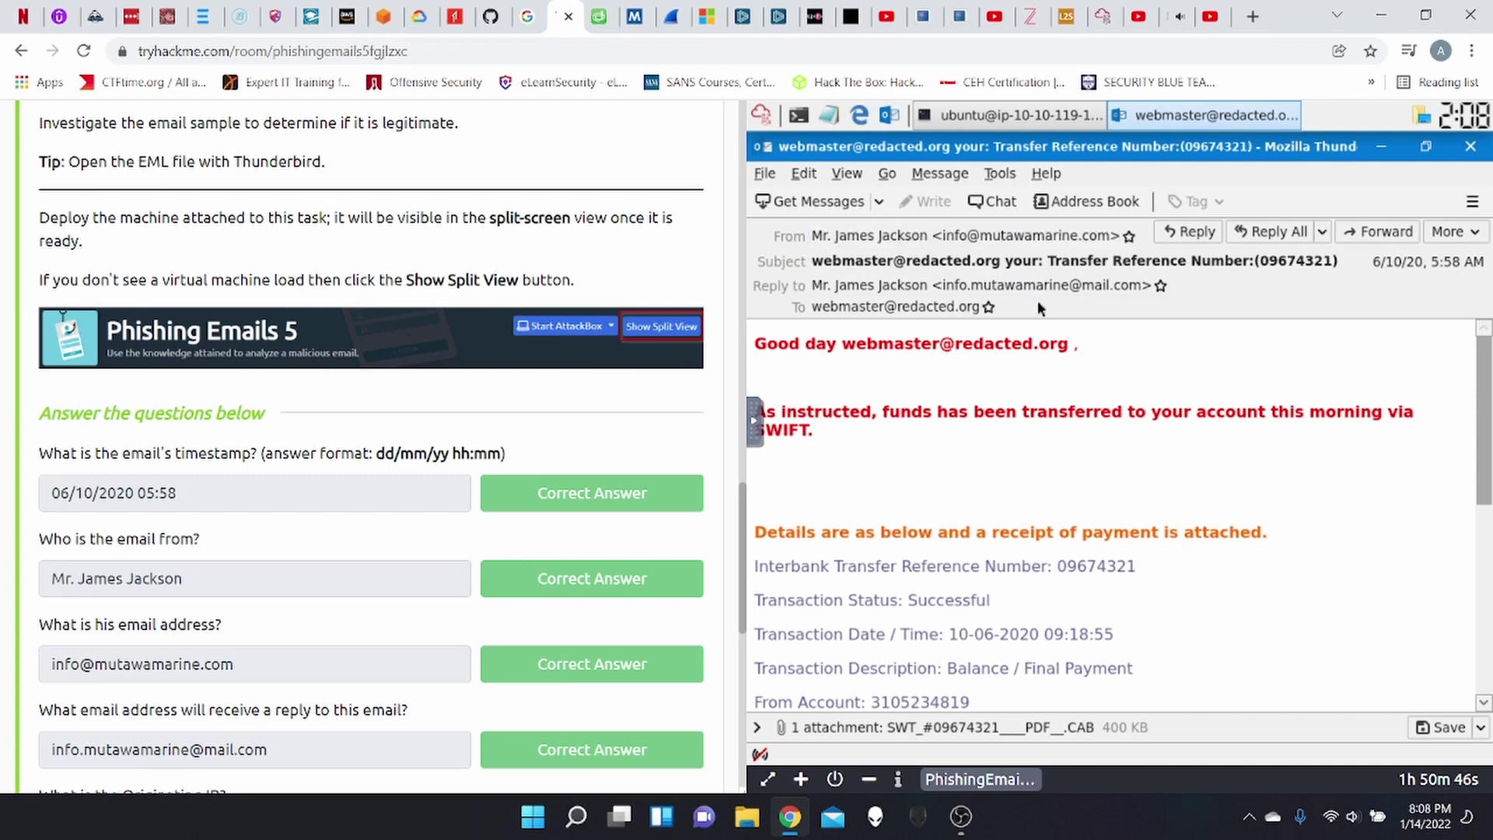
scroll(433, 620, down, 1)
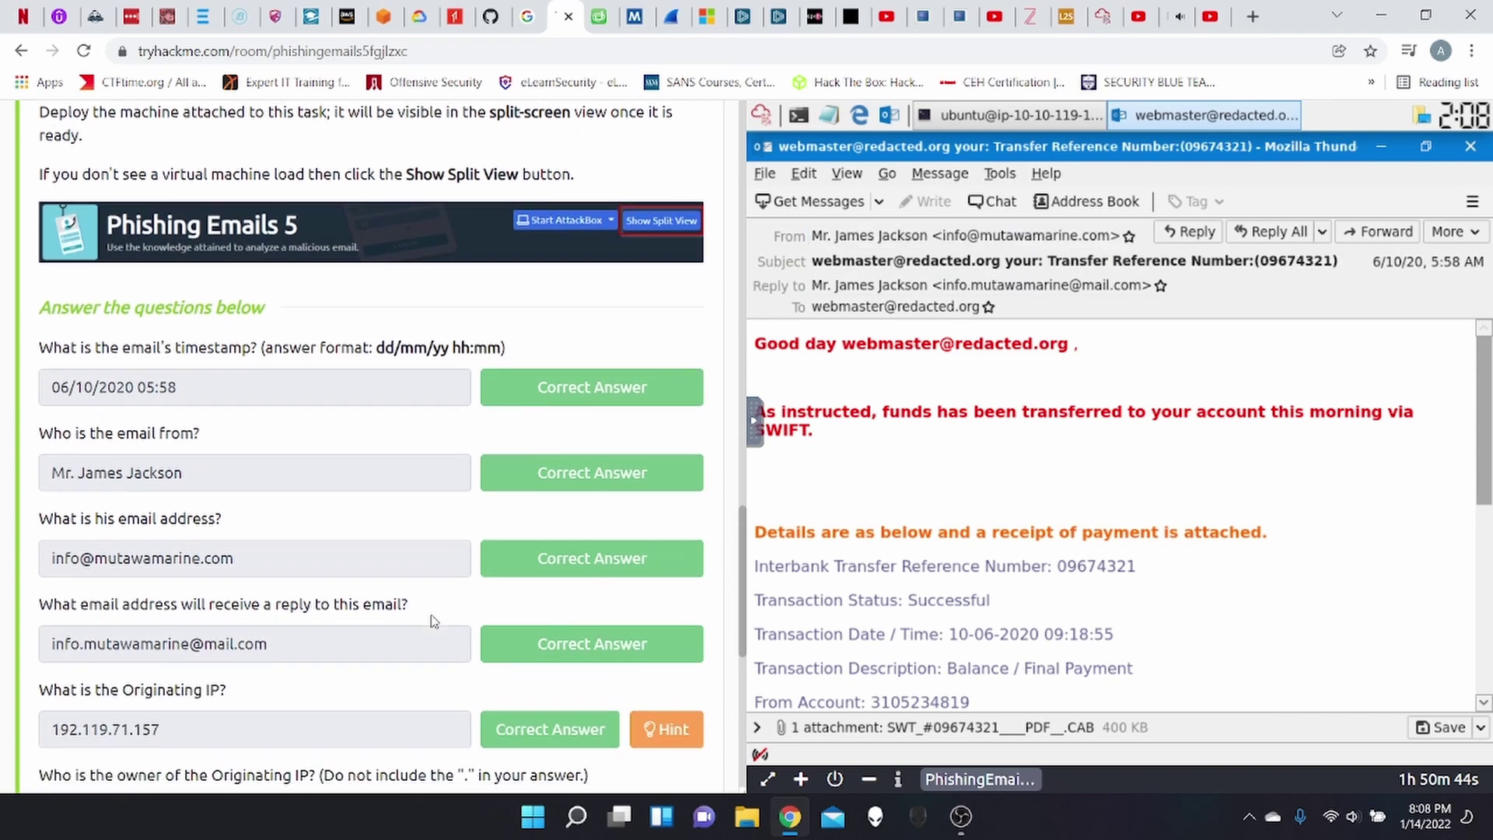
scroll(433, 622, up, 1)
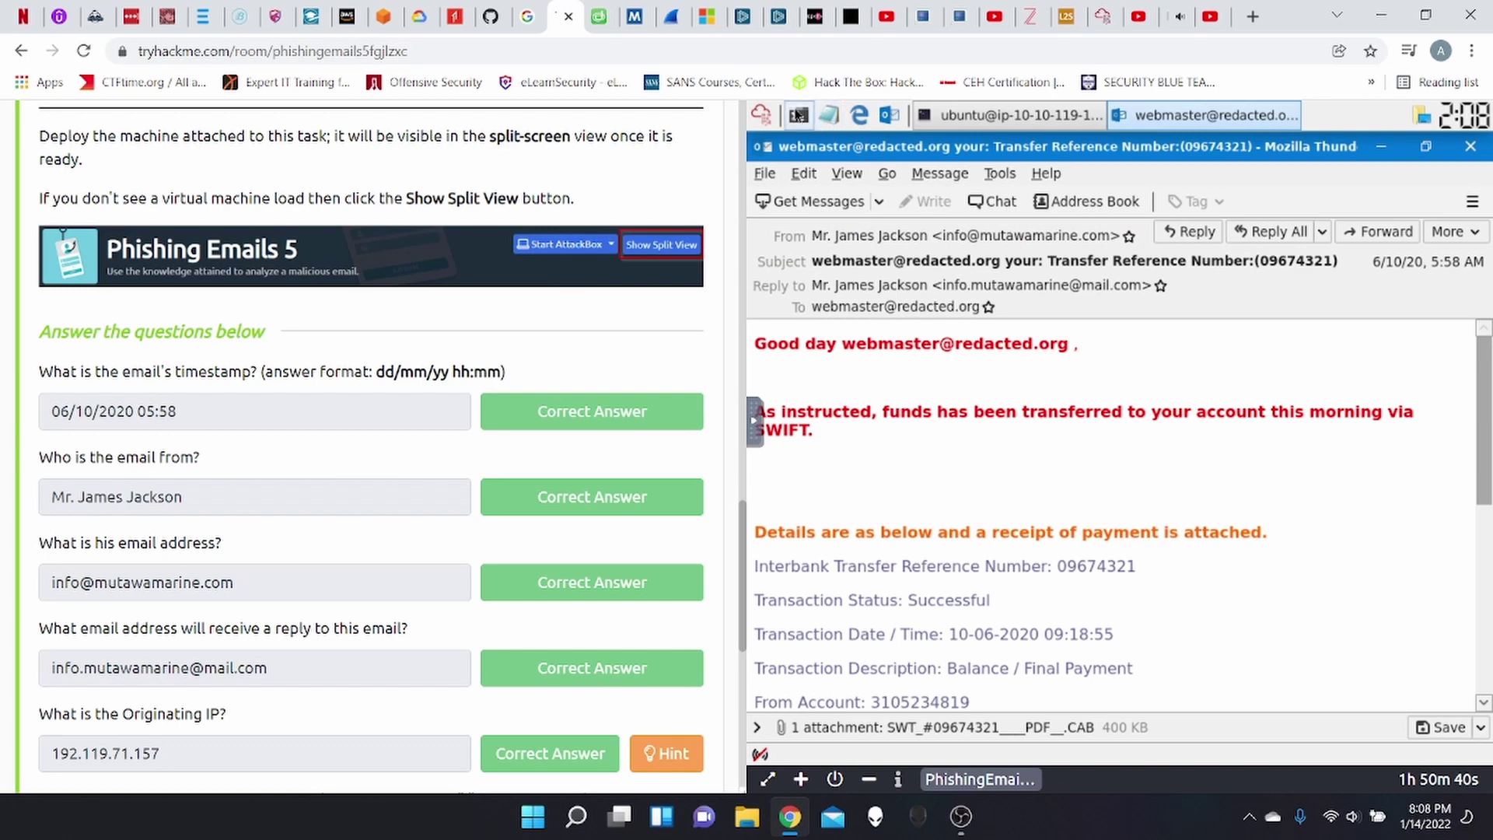
Open a new terminal that fills the AttackBox screen and change into the Desktop folder.
click(798, 115)
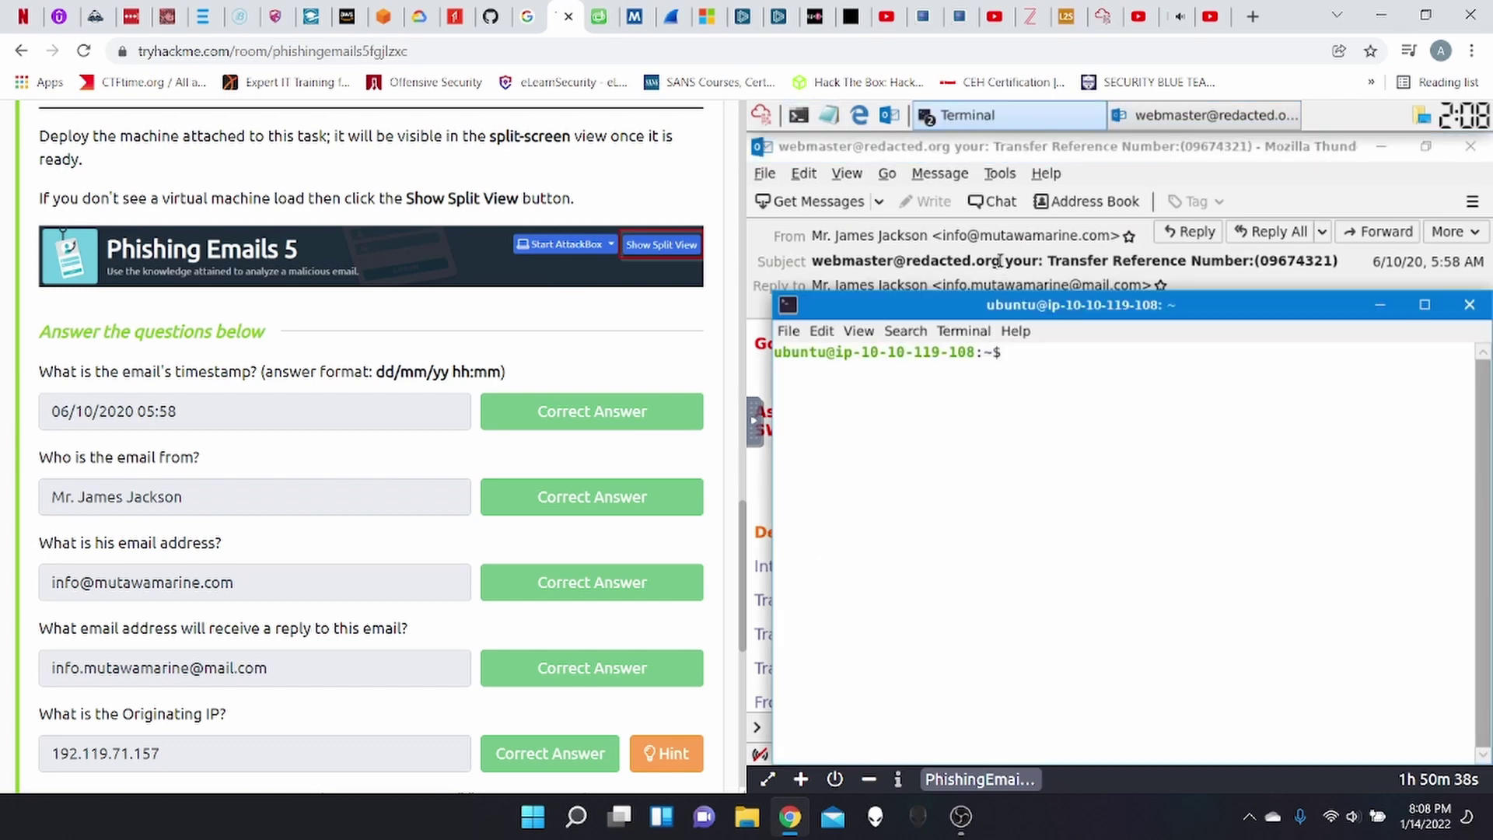
click(1425, 304)
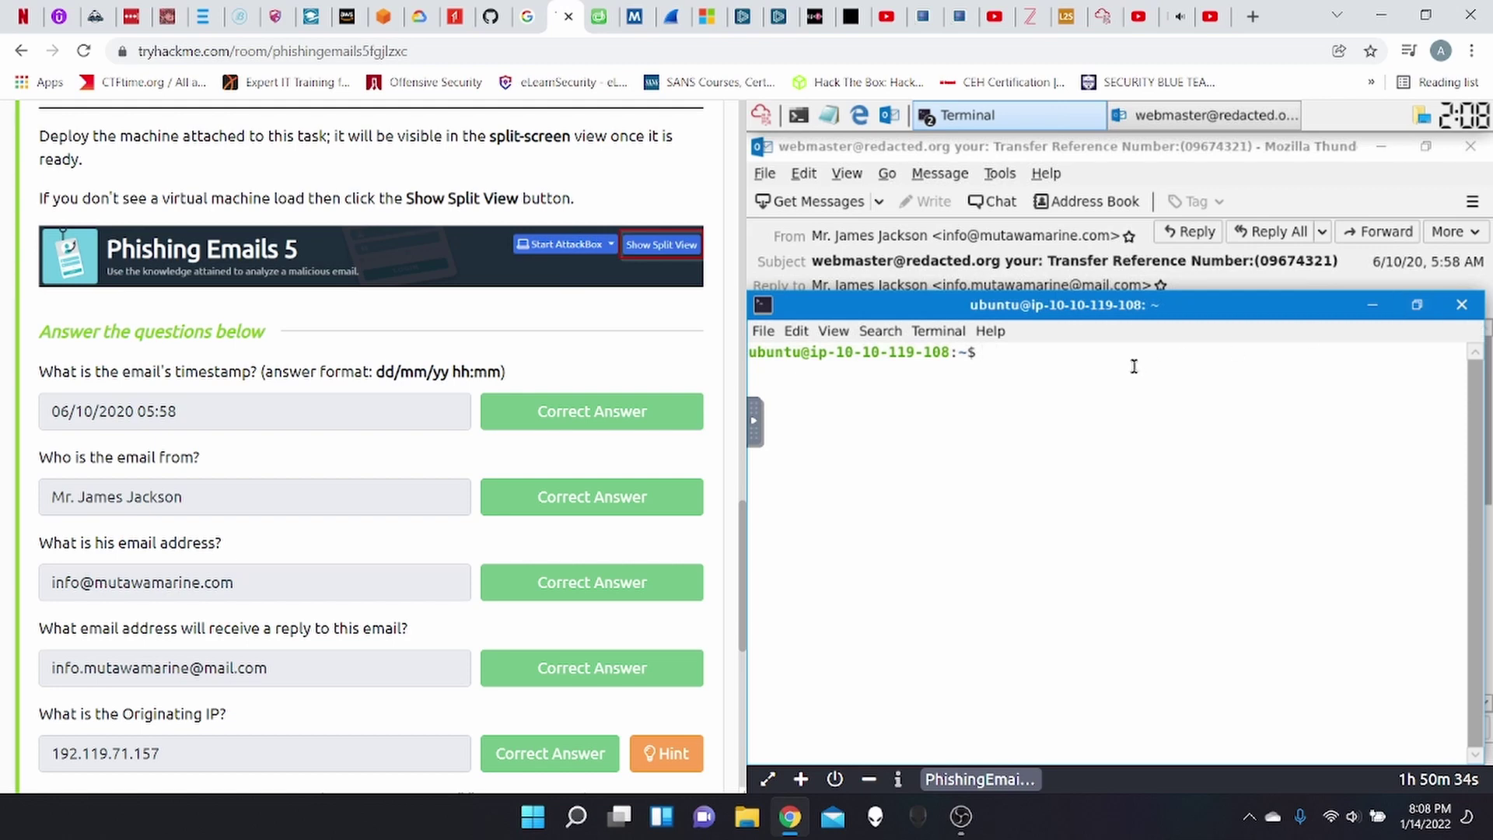
text(ls)
key(Return)
text(cd De)
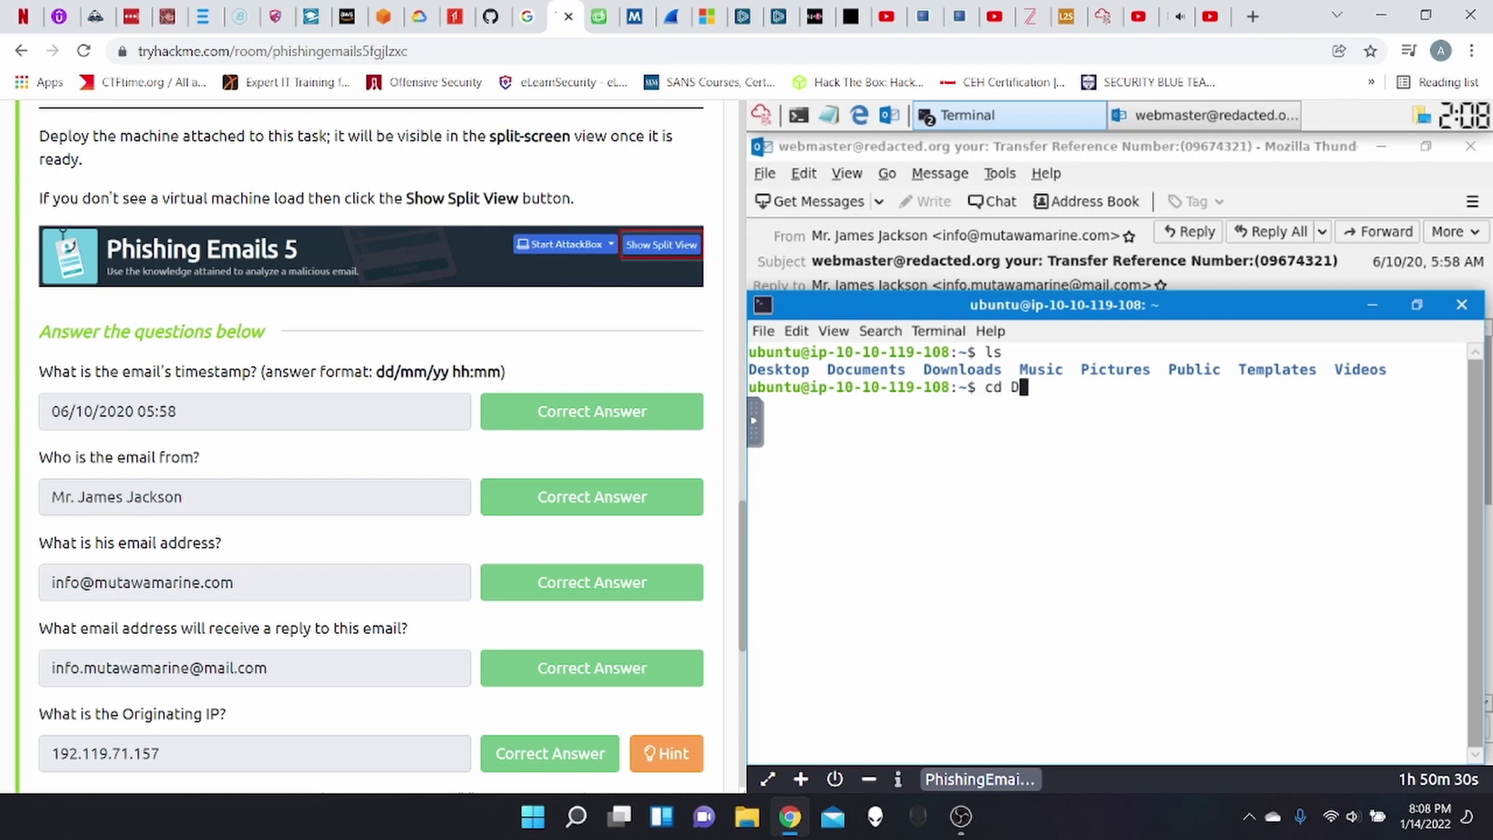
key(Tab)
key(Return)
text(ls)
key(Return)
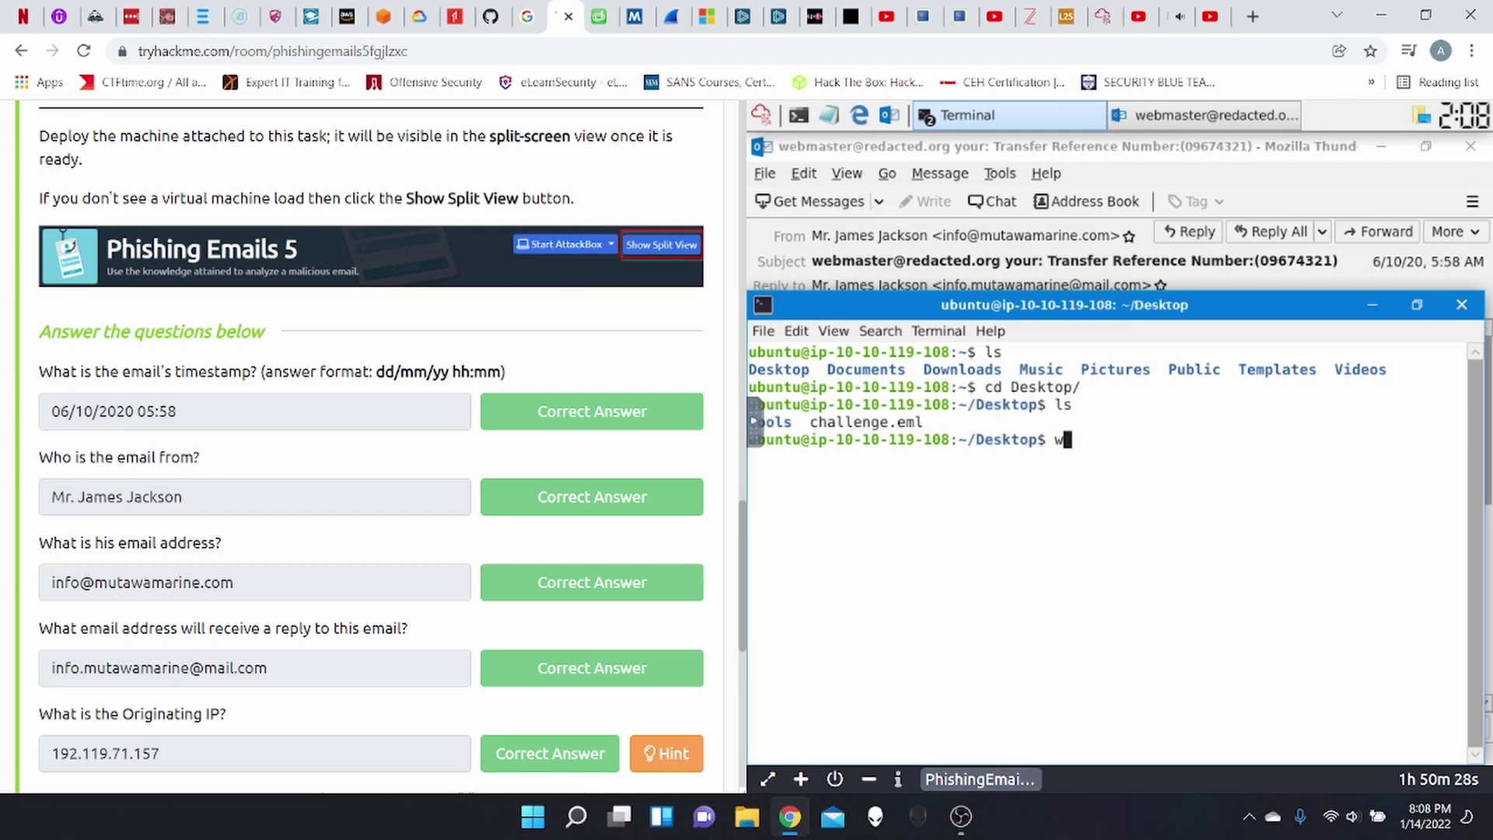
Print the raw challenge.eml source with cat and switch the machine to fullscreen.
text(cat chal)
key(Tab)
key(Return)
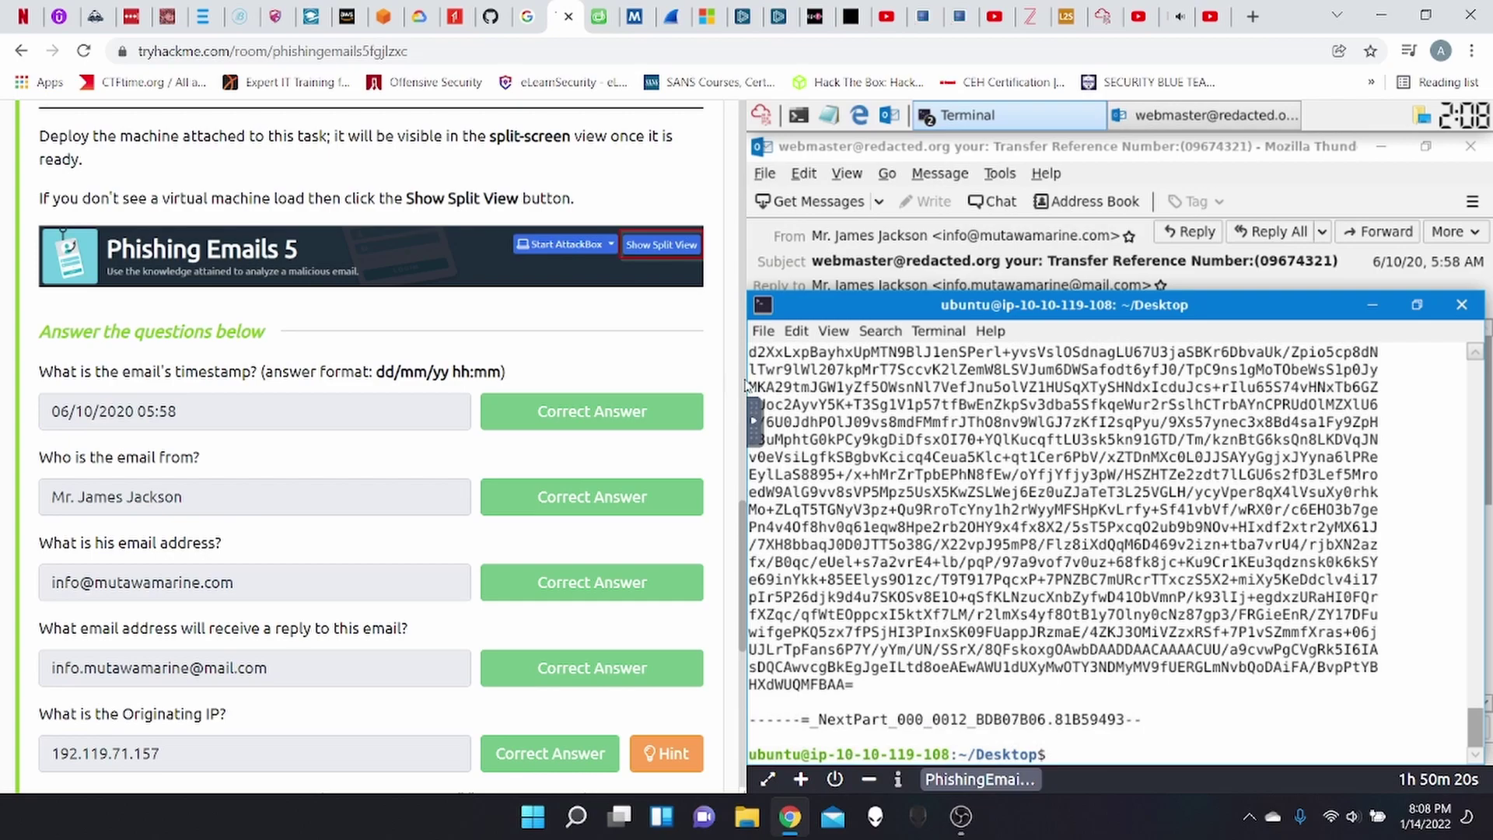
mouse_move(753, 424)
click(754, 476)
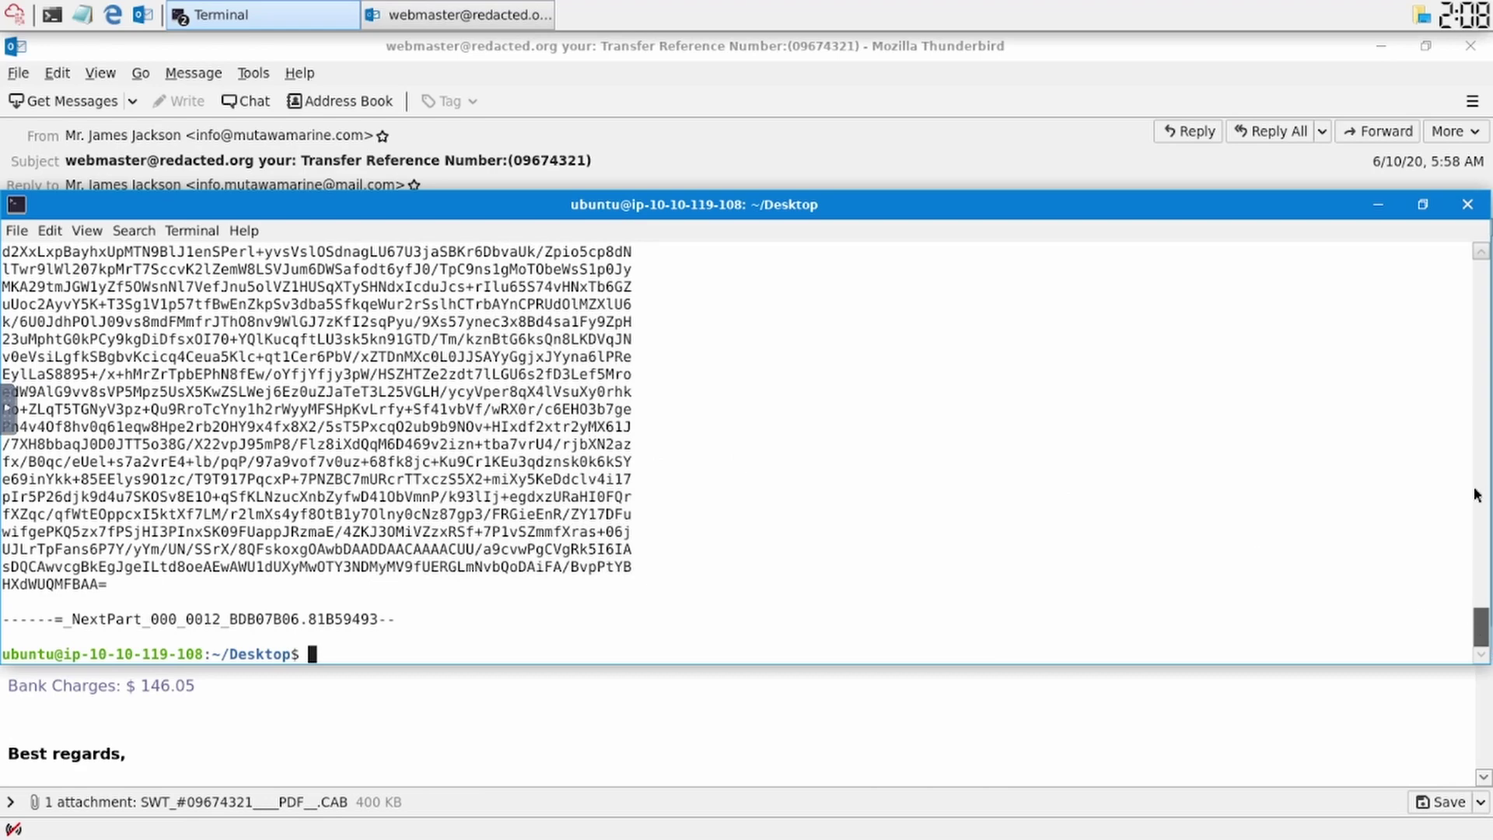
Scroll to the hwsrv Received header and copy the originating IP 192.119.71.157.
click(1480, 370)
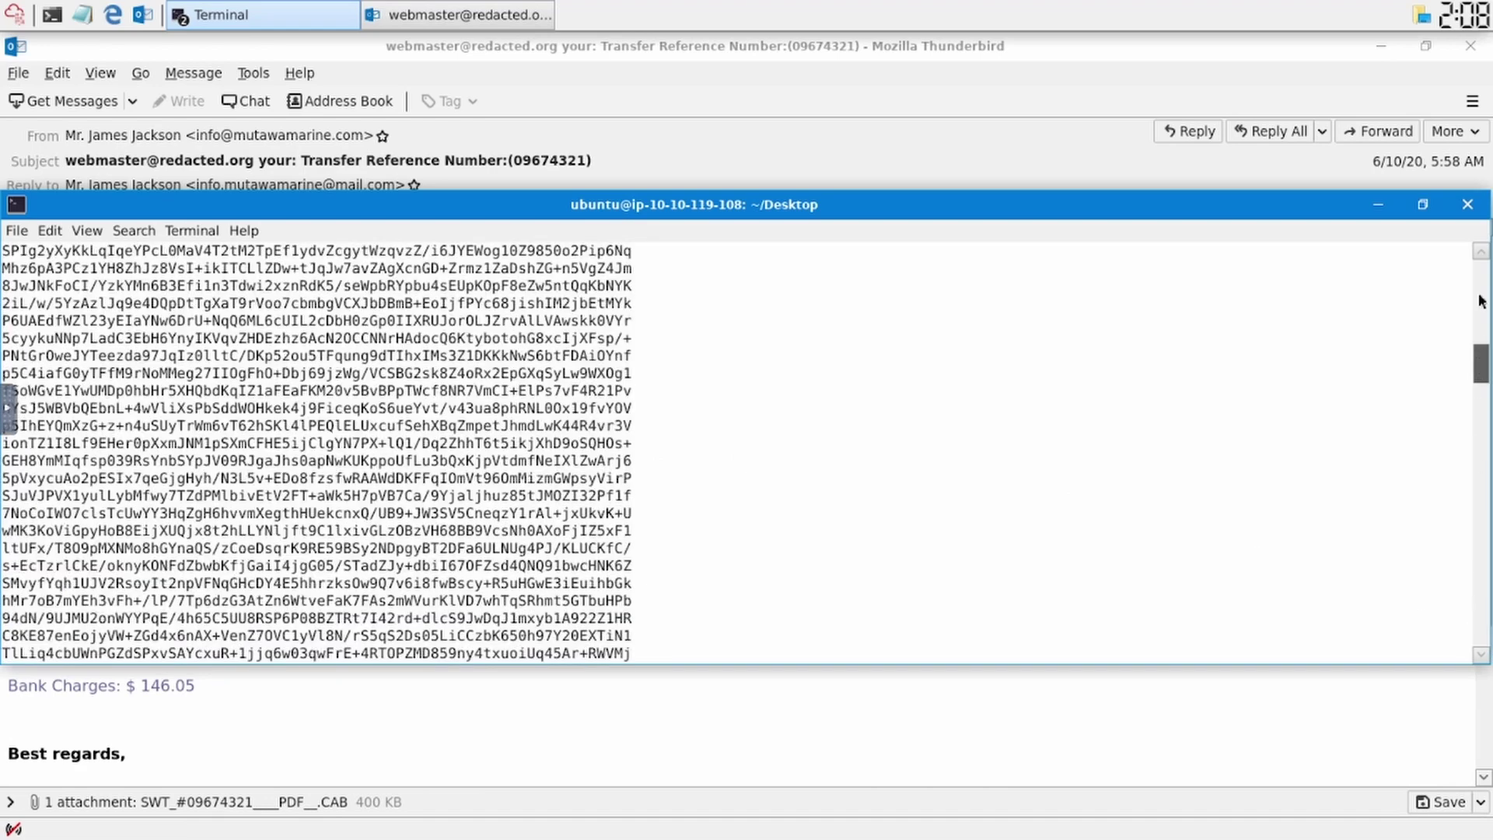
scroll(1481, 288, up, 3)
click(1481, 278)
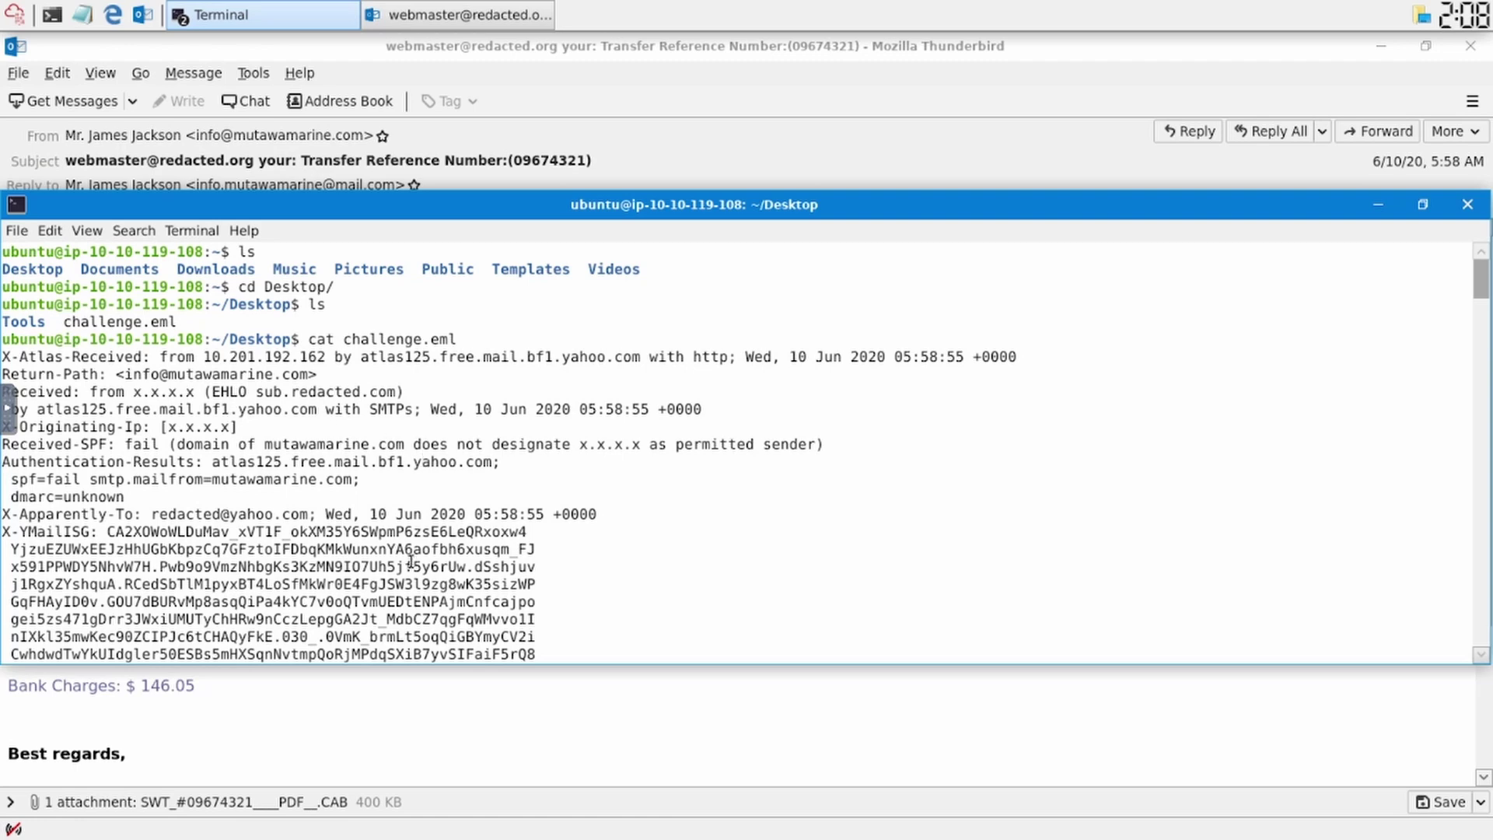
scroll(411, 561, down, 2)
scroll(411, 561, down, 8)
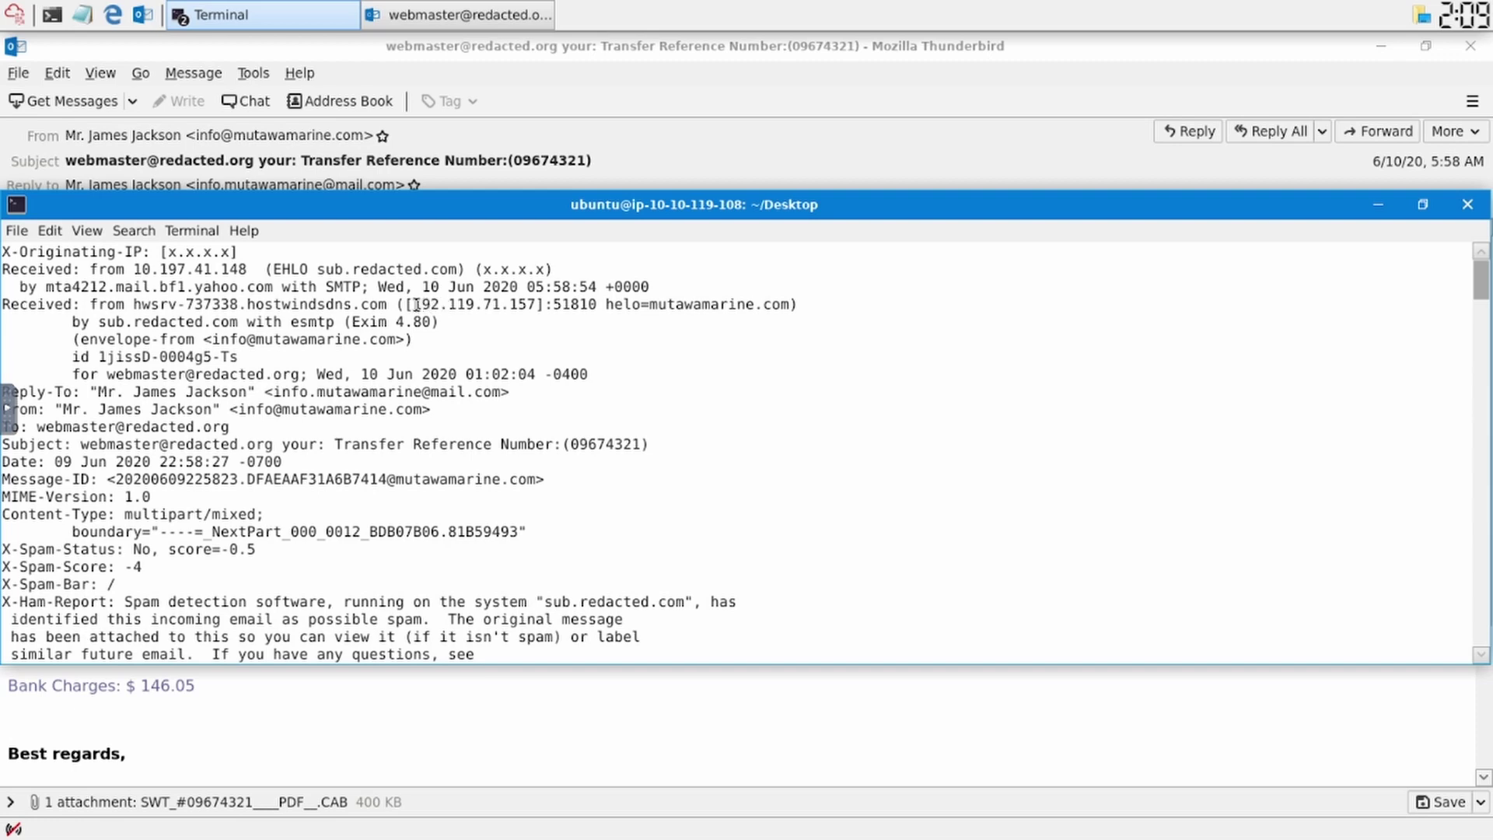
drag(417, 304, 536, 304)
right_click(518, 306)
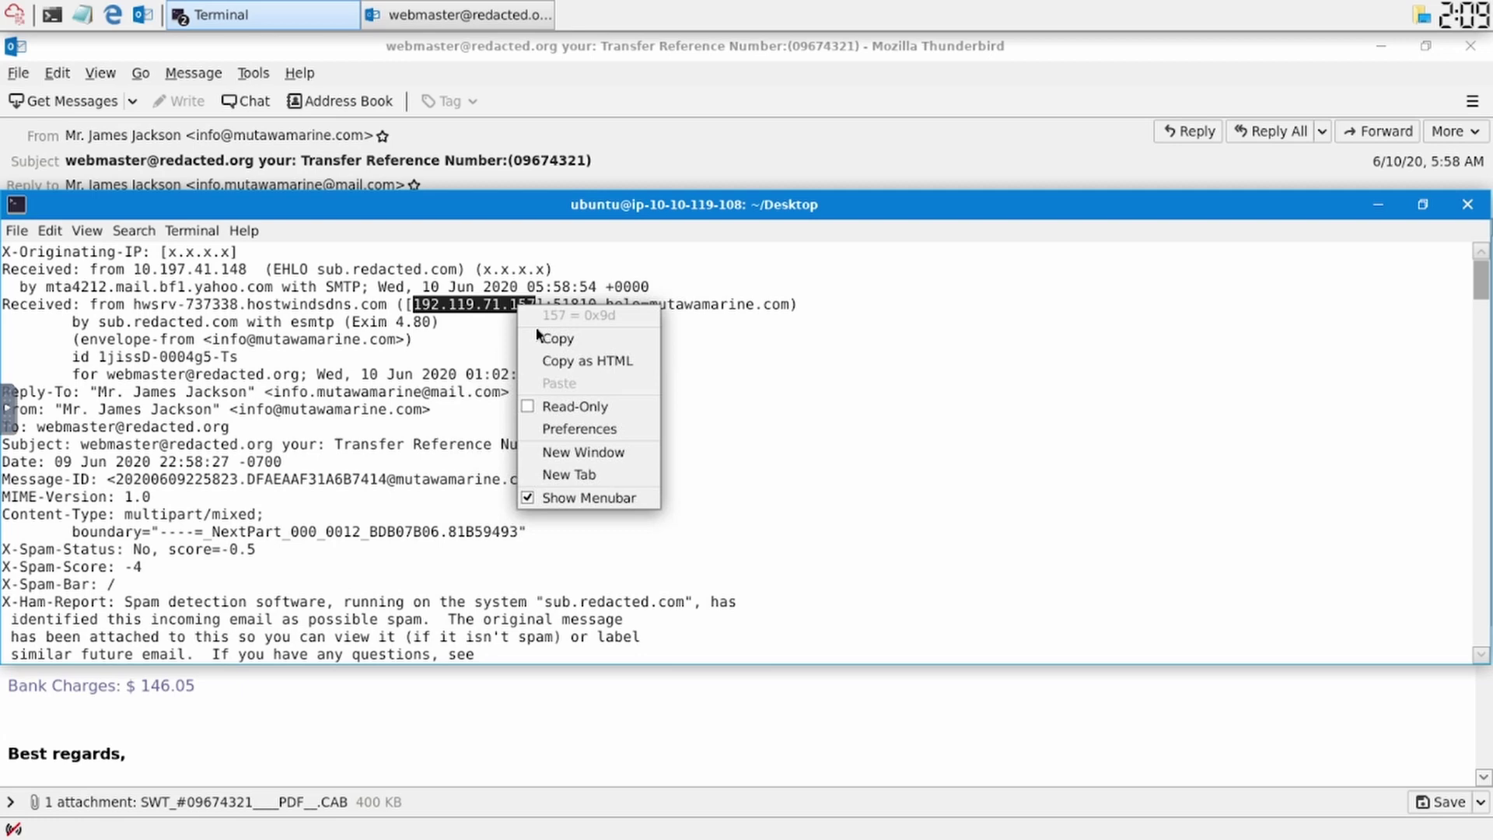
click(540, 337)
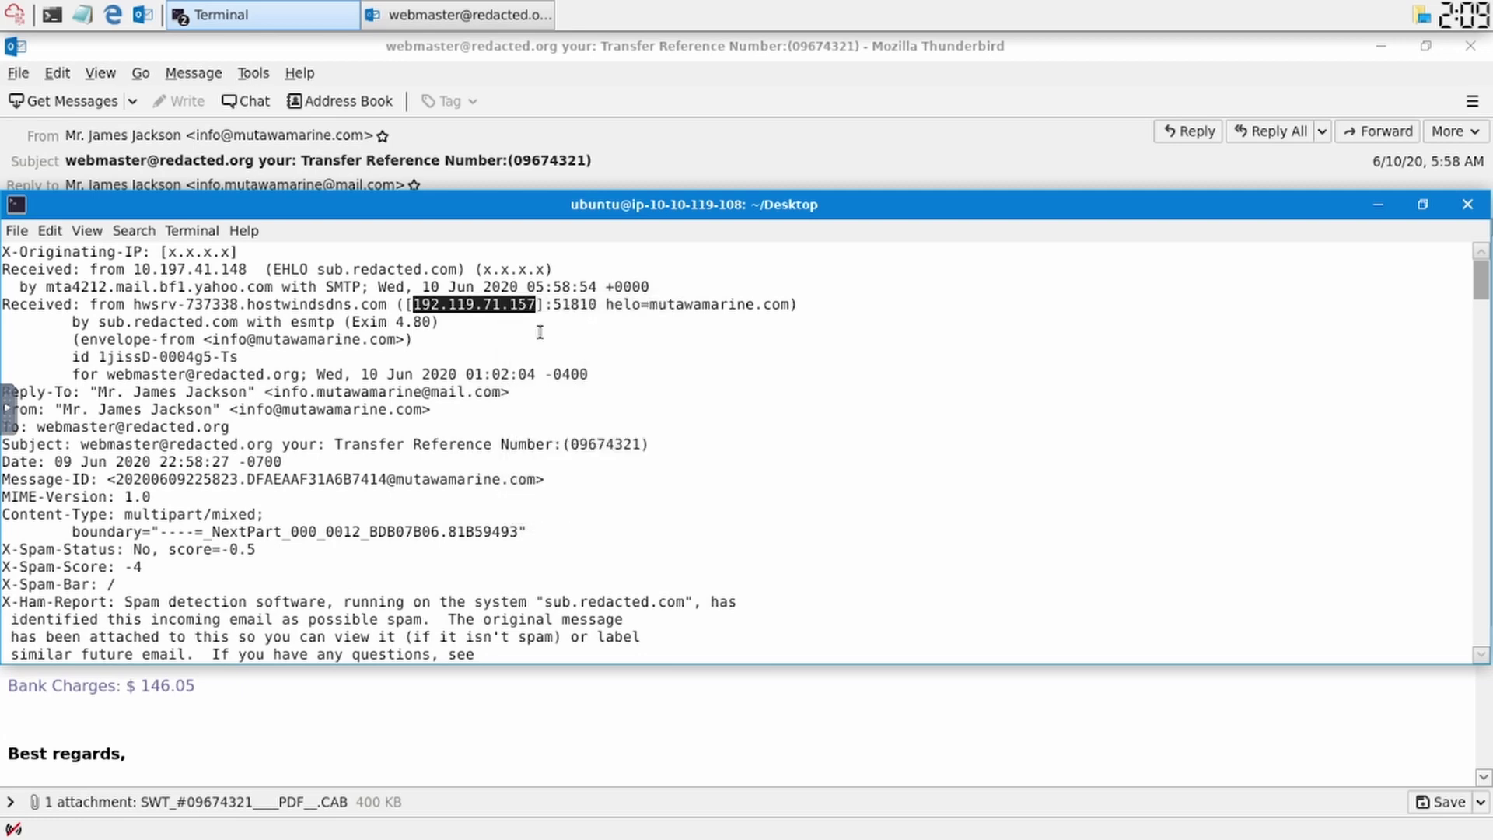
Leave fullscreen, minimize the front terminal and bring the other terminal forward.
click(23, 461)
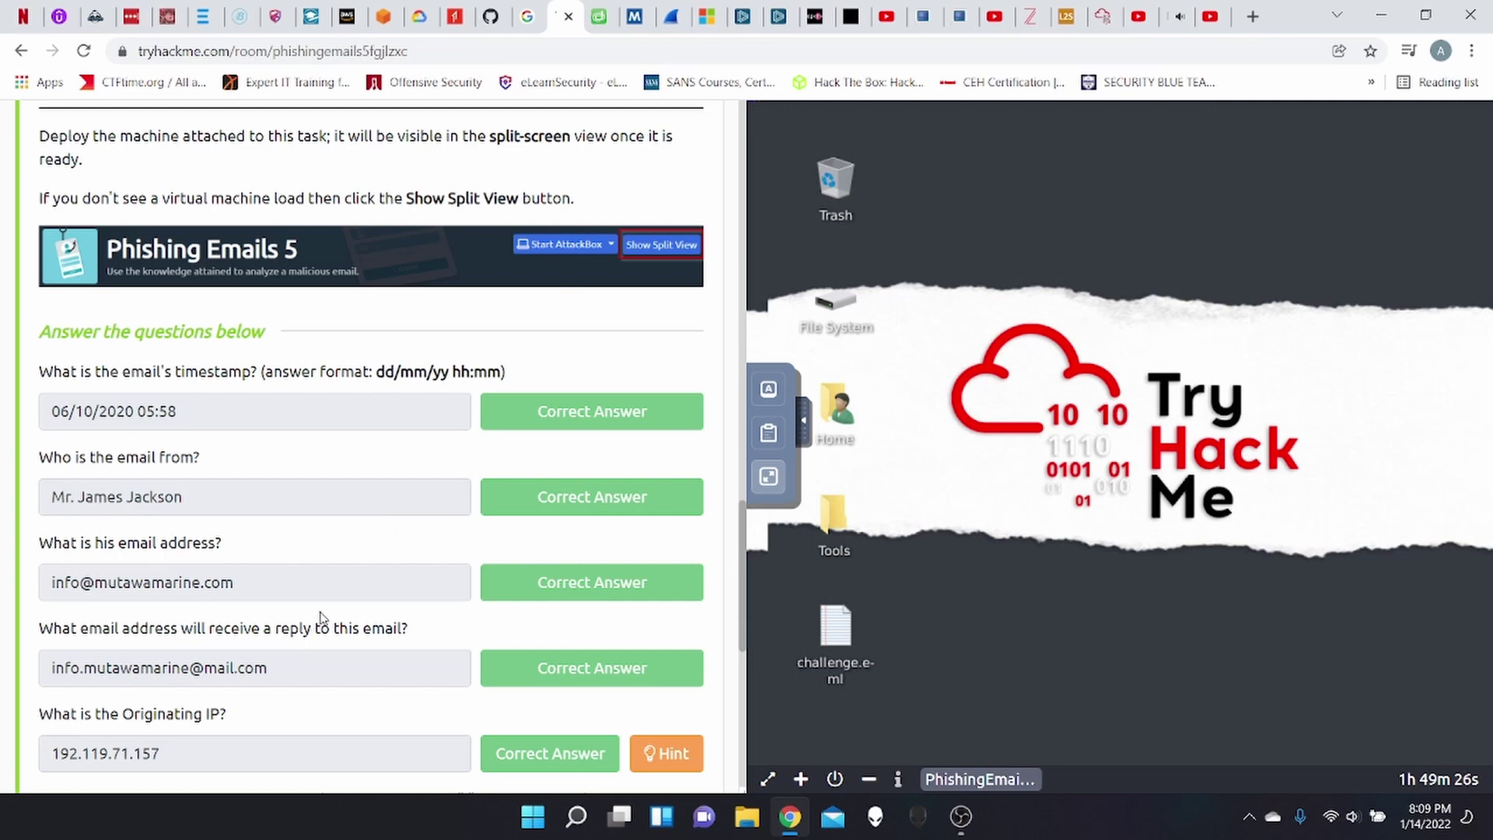
scroll(338, 614, down, 1)
scroll(373, 616, up, 1)
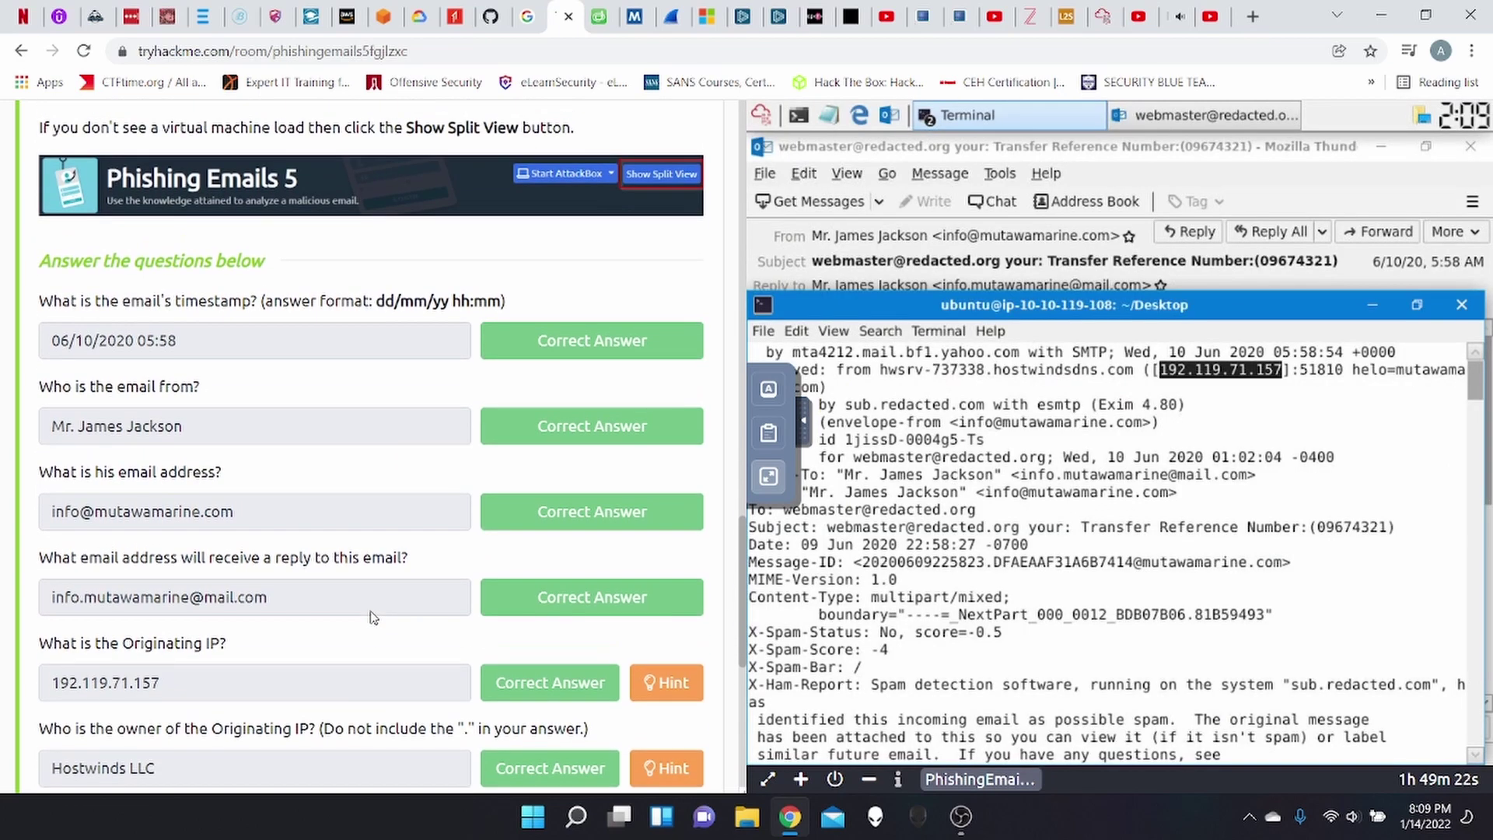
click(985, 116)
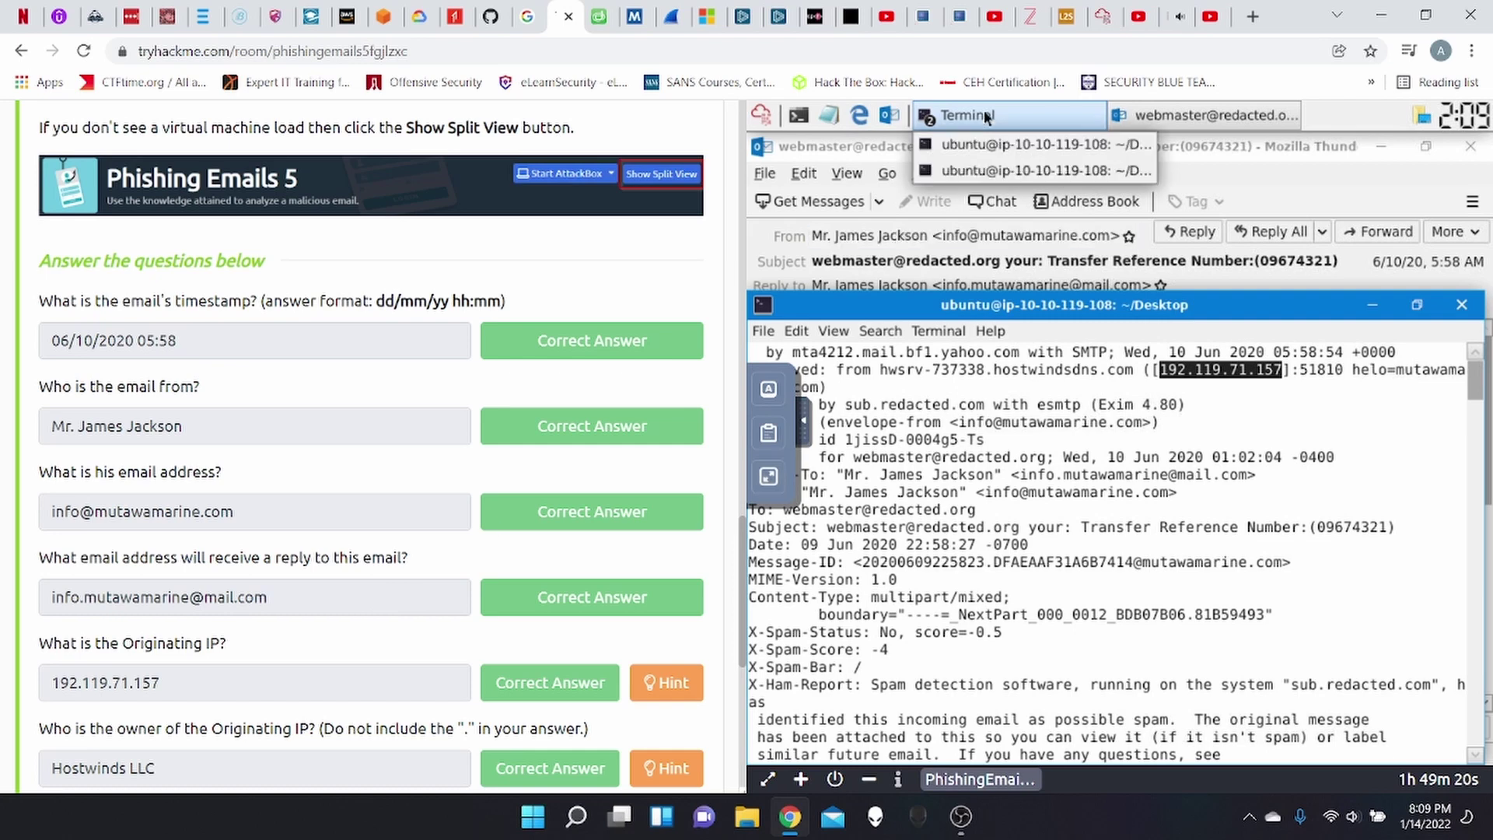
click(978, 150)
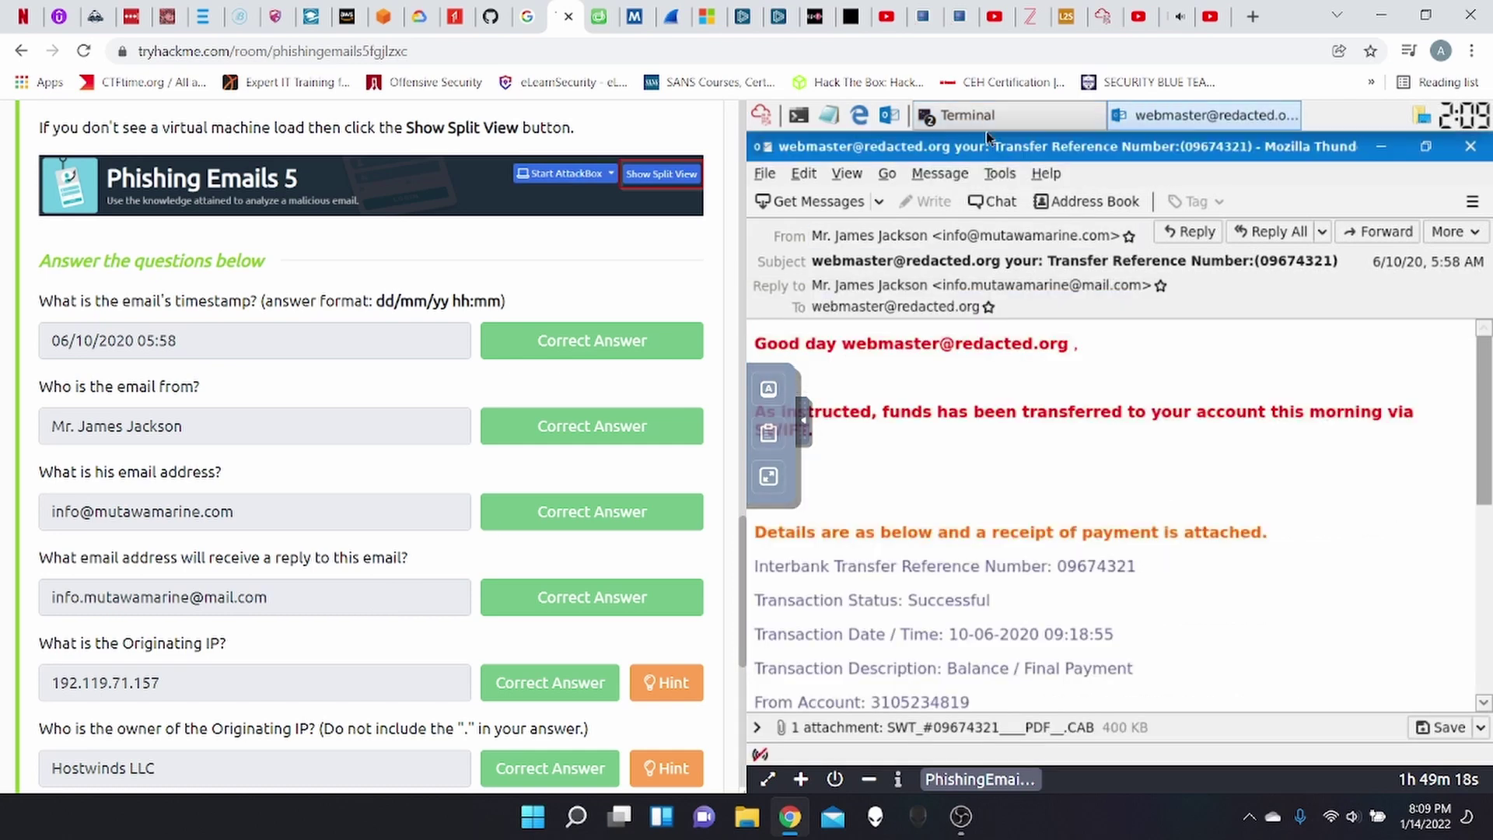
click(993, 127)
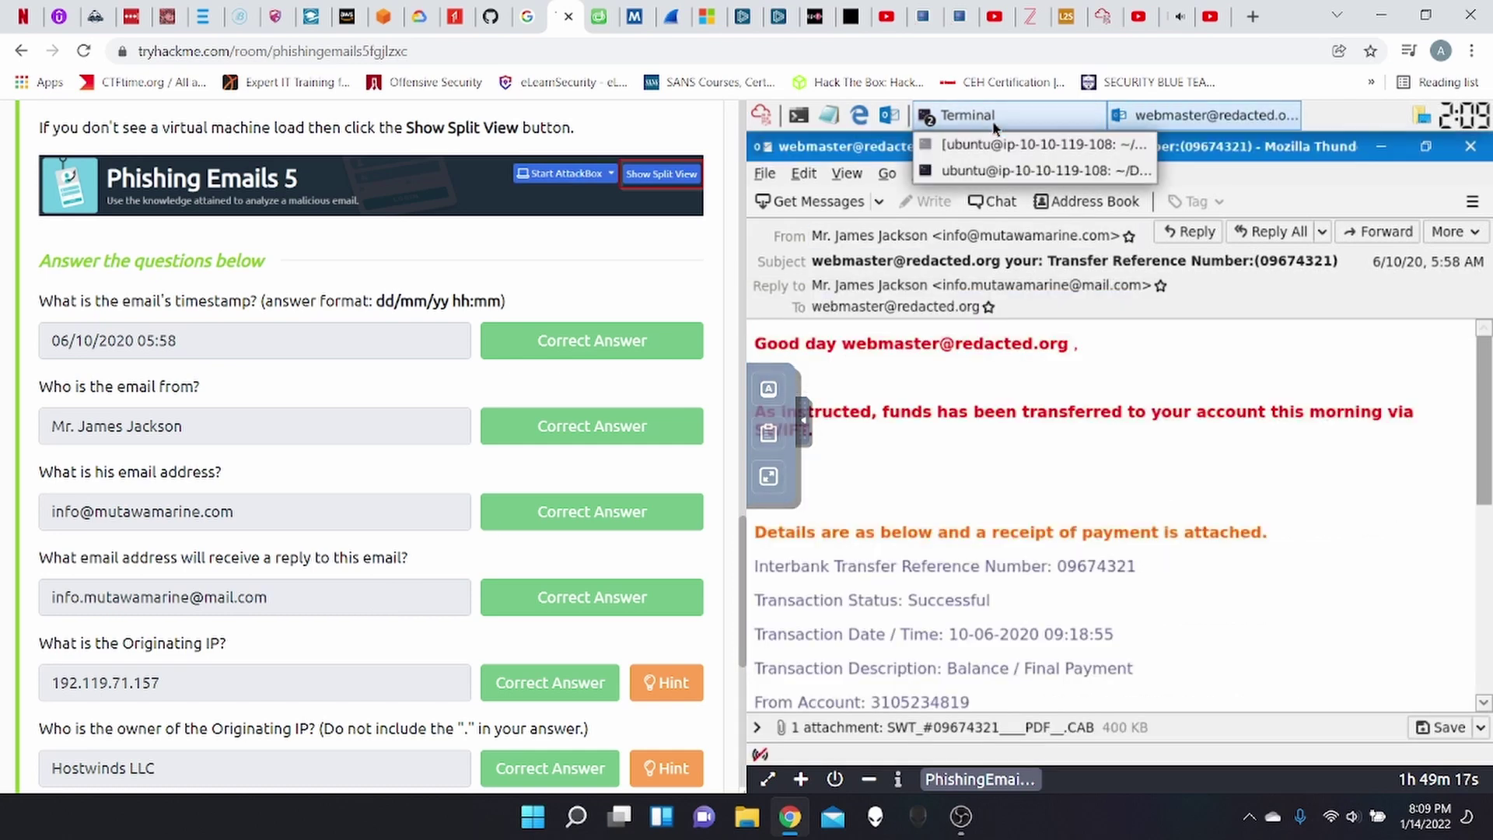
click(975, 168)
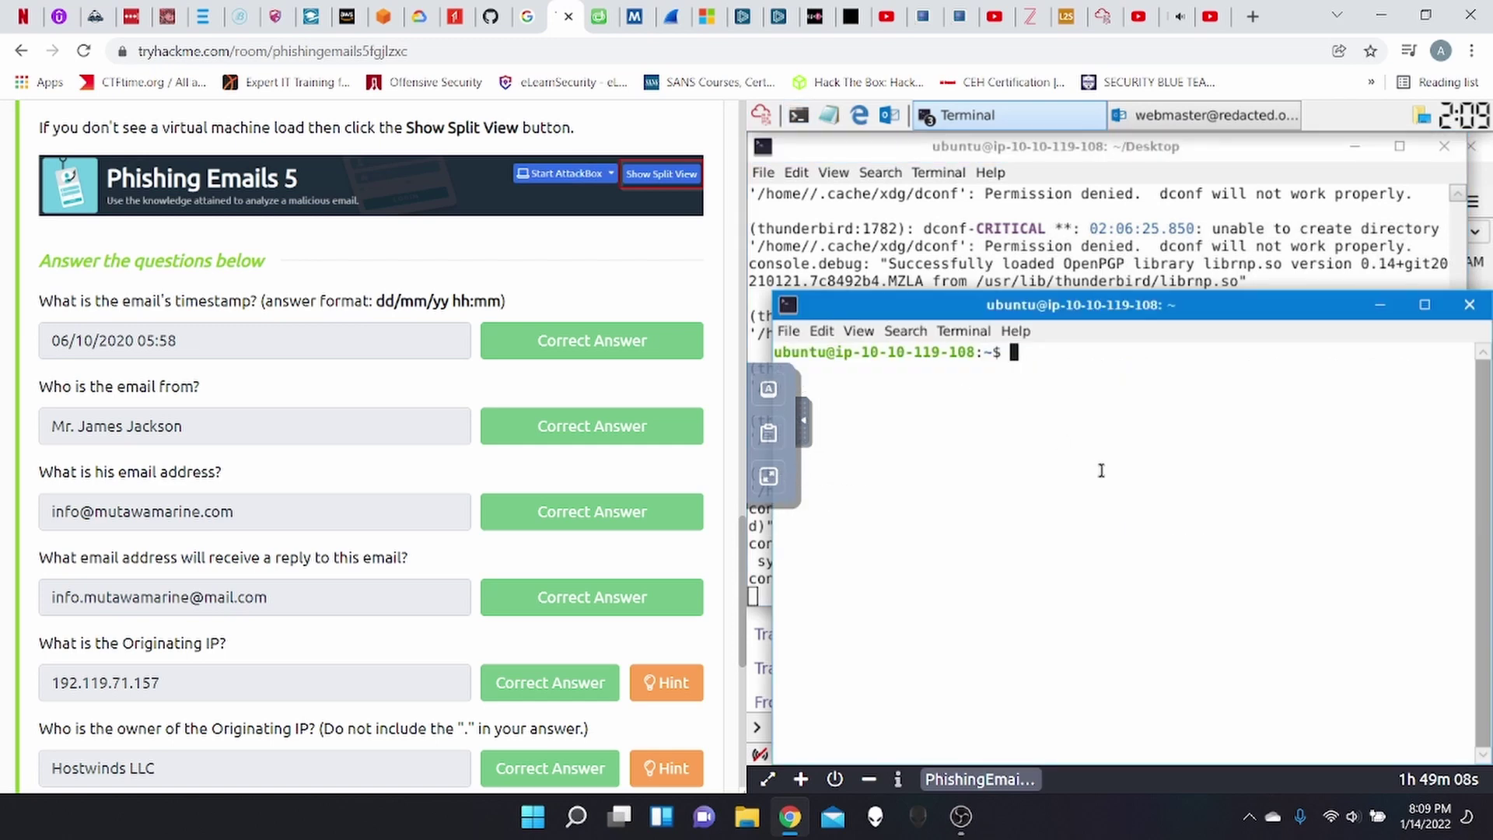
Run whois on the pasted IP 192.119.71.157, then close the terminal.
text(whois)
right_click(1094, 389)
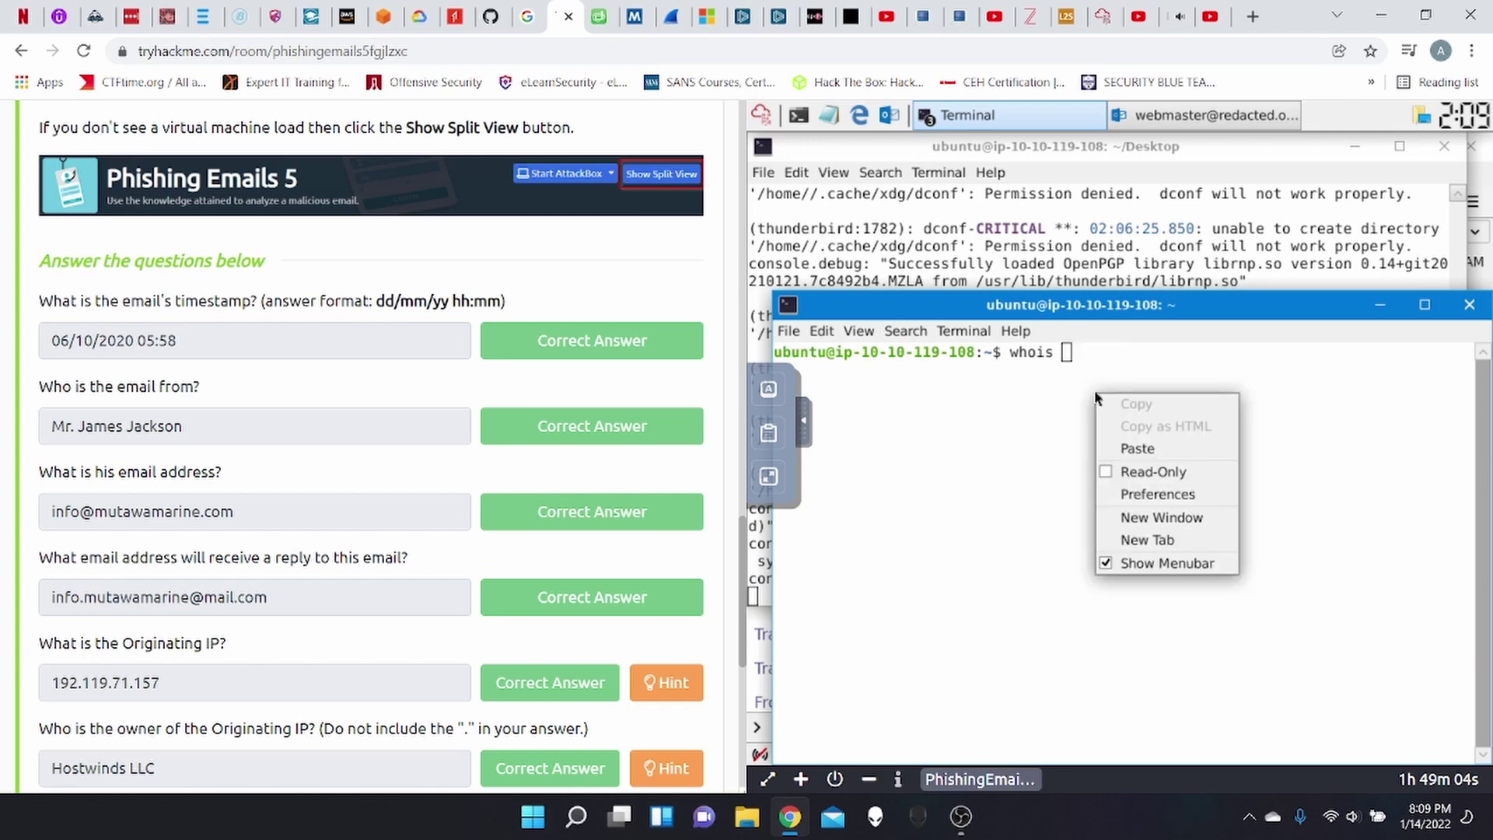
click(1120, 442)
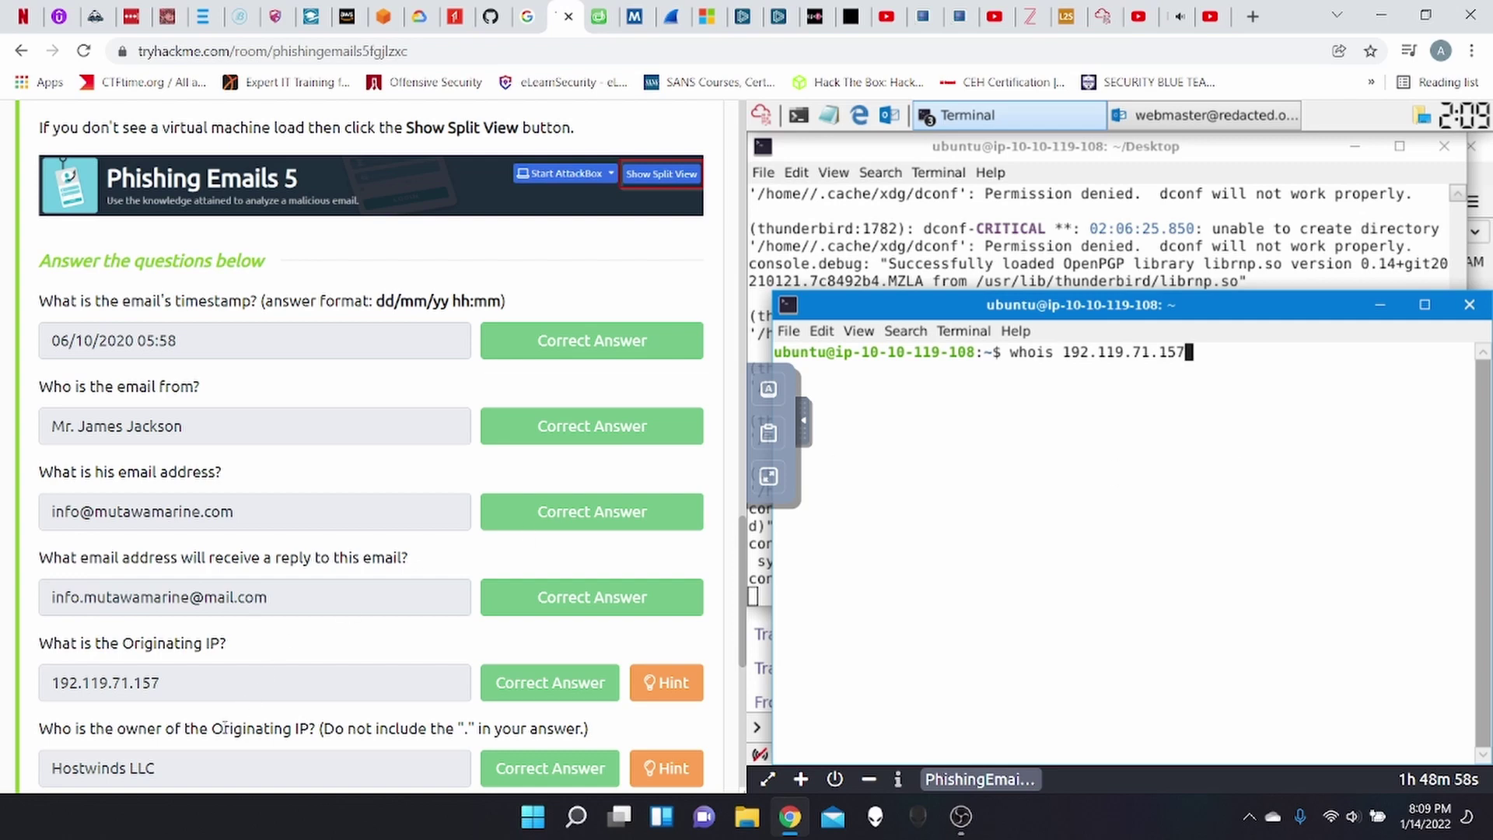
click(1469, 315)
scroll(383, 574, down, 1)
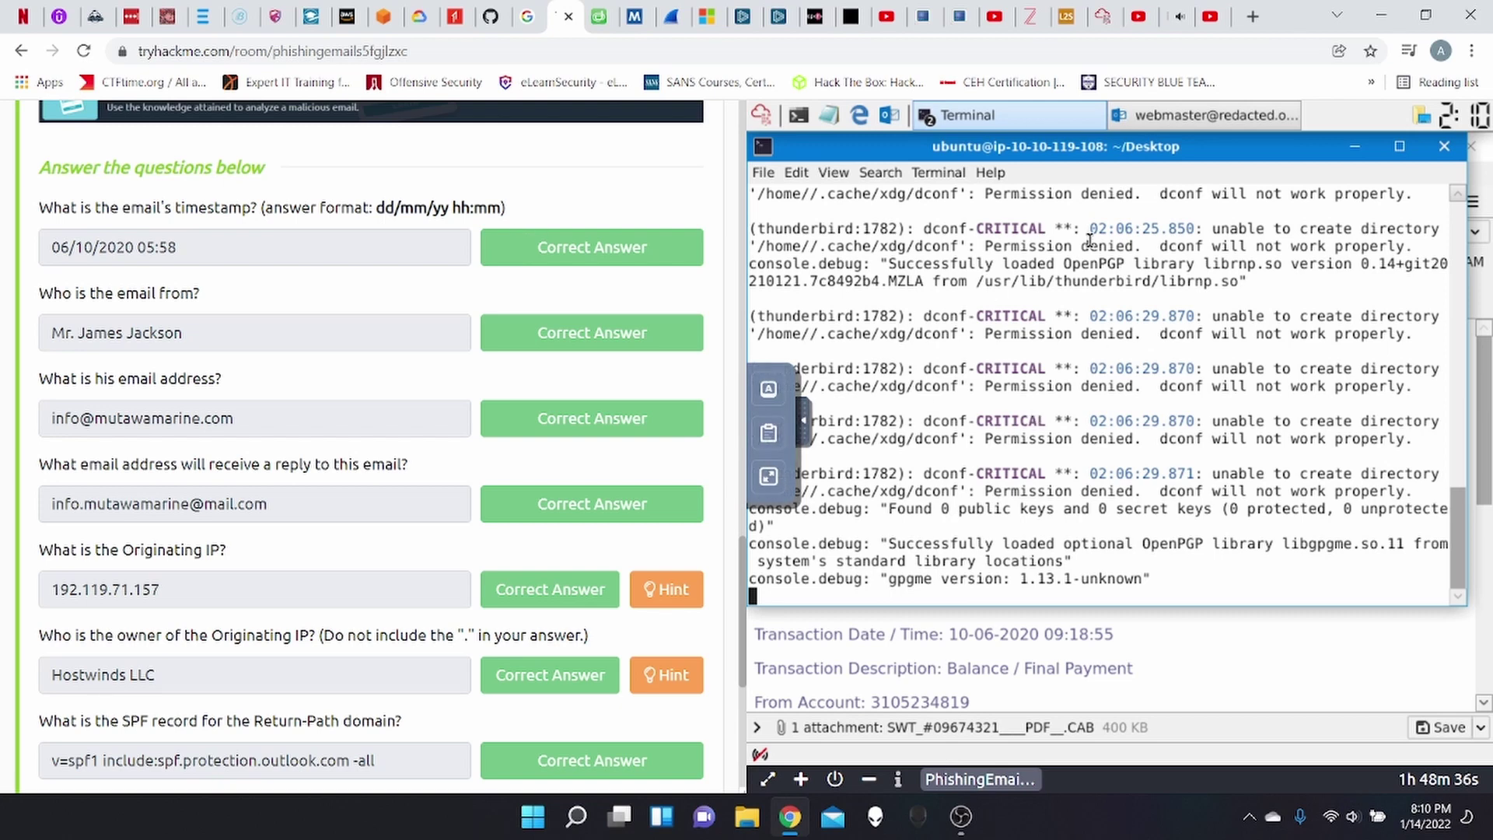
In dmarcian's mutawamarine.com results, reveal and select the DMARC record.
click(603, 17)
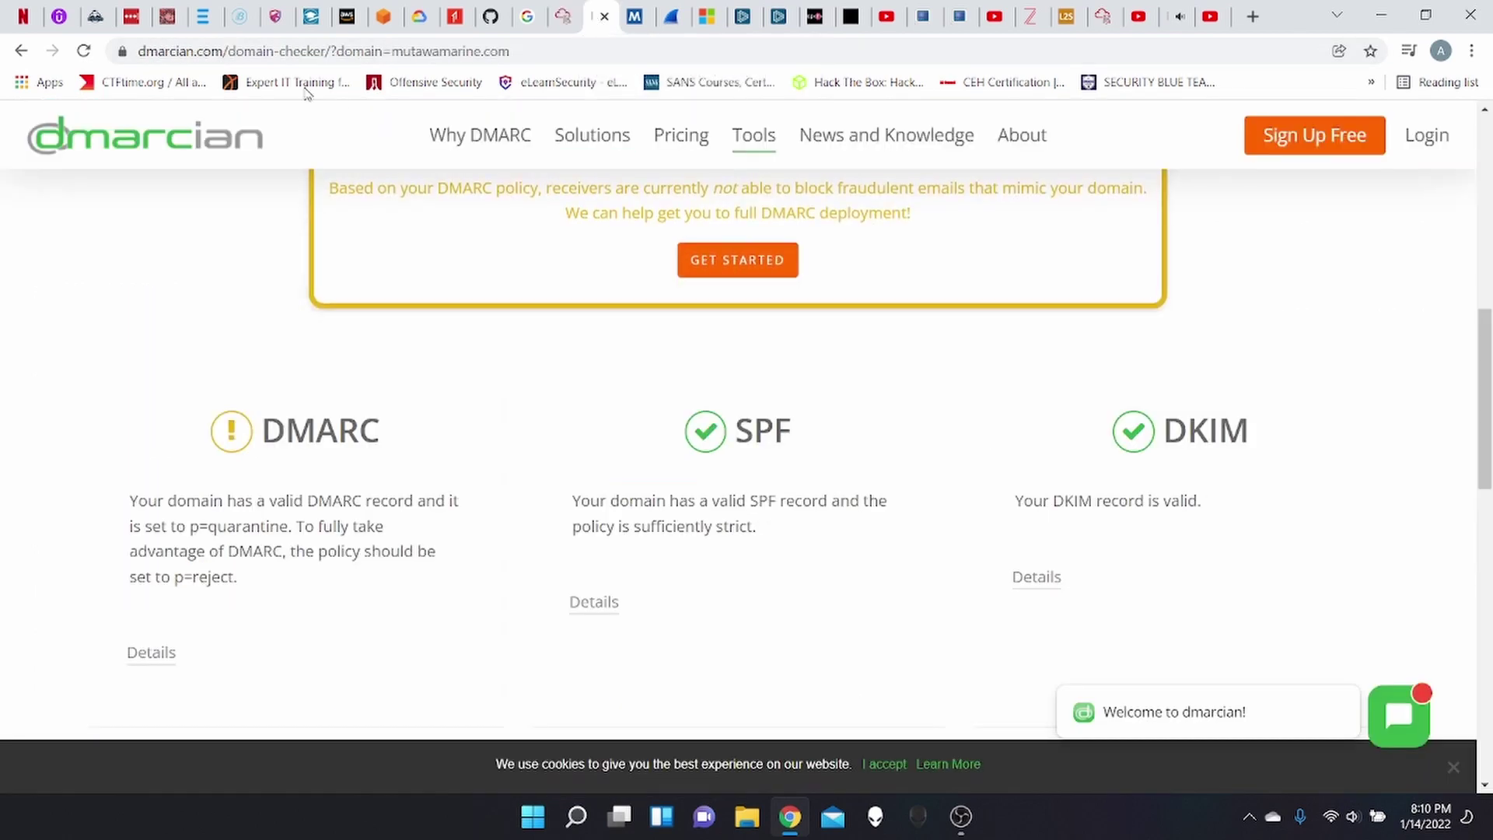
scroll(1056, 400, up, 7)
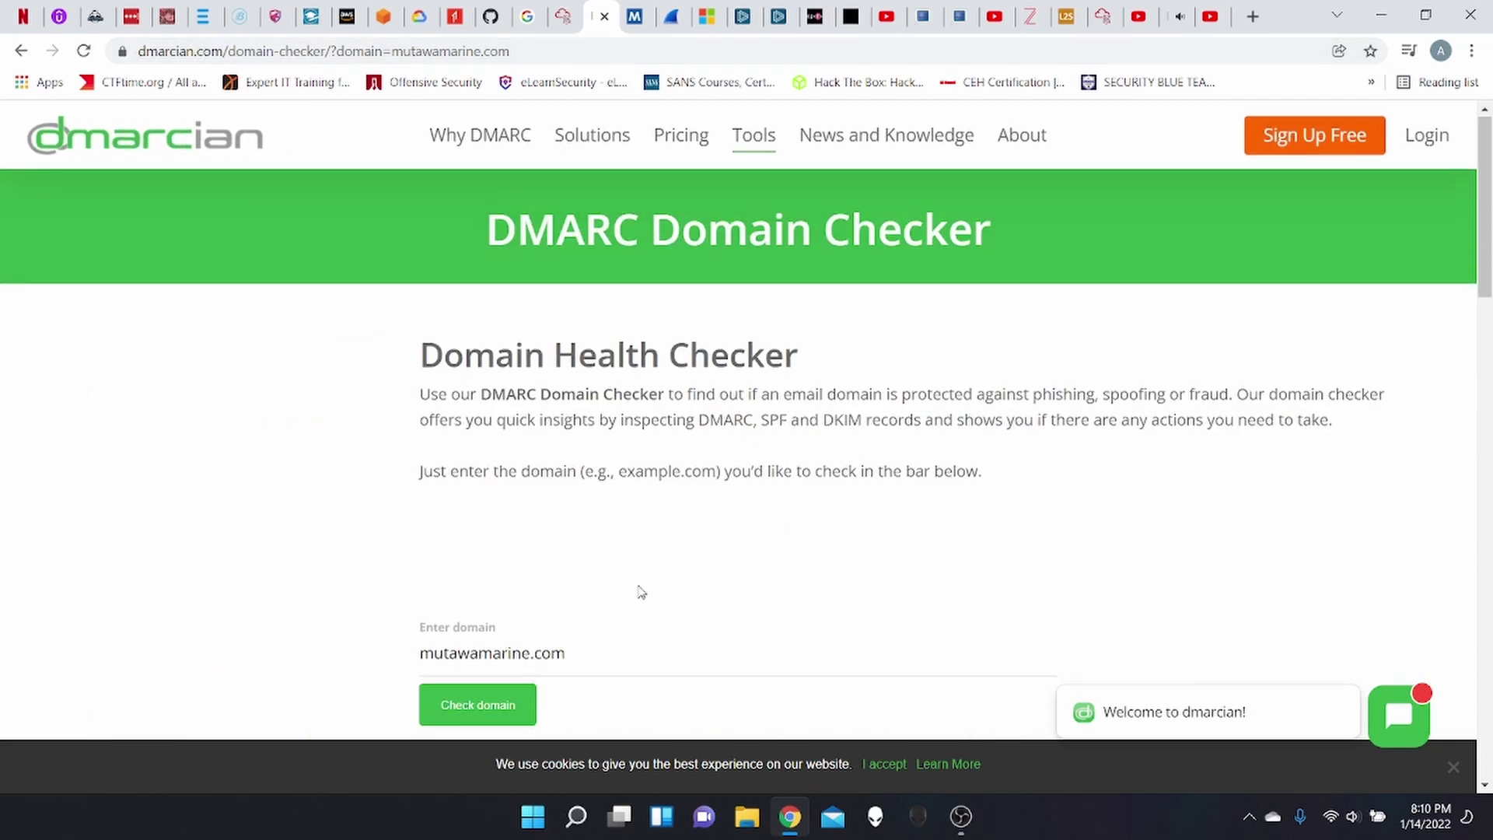
scroll(638, 591, down, 1)
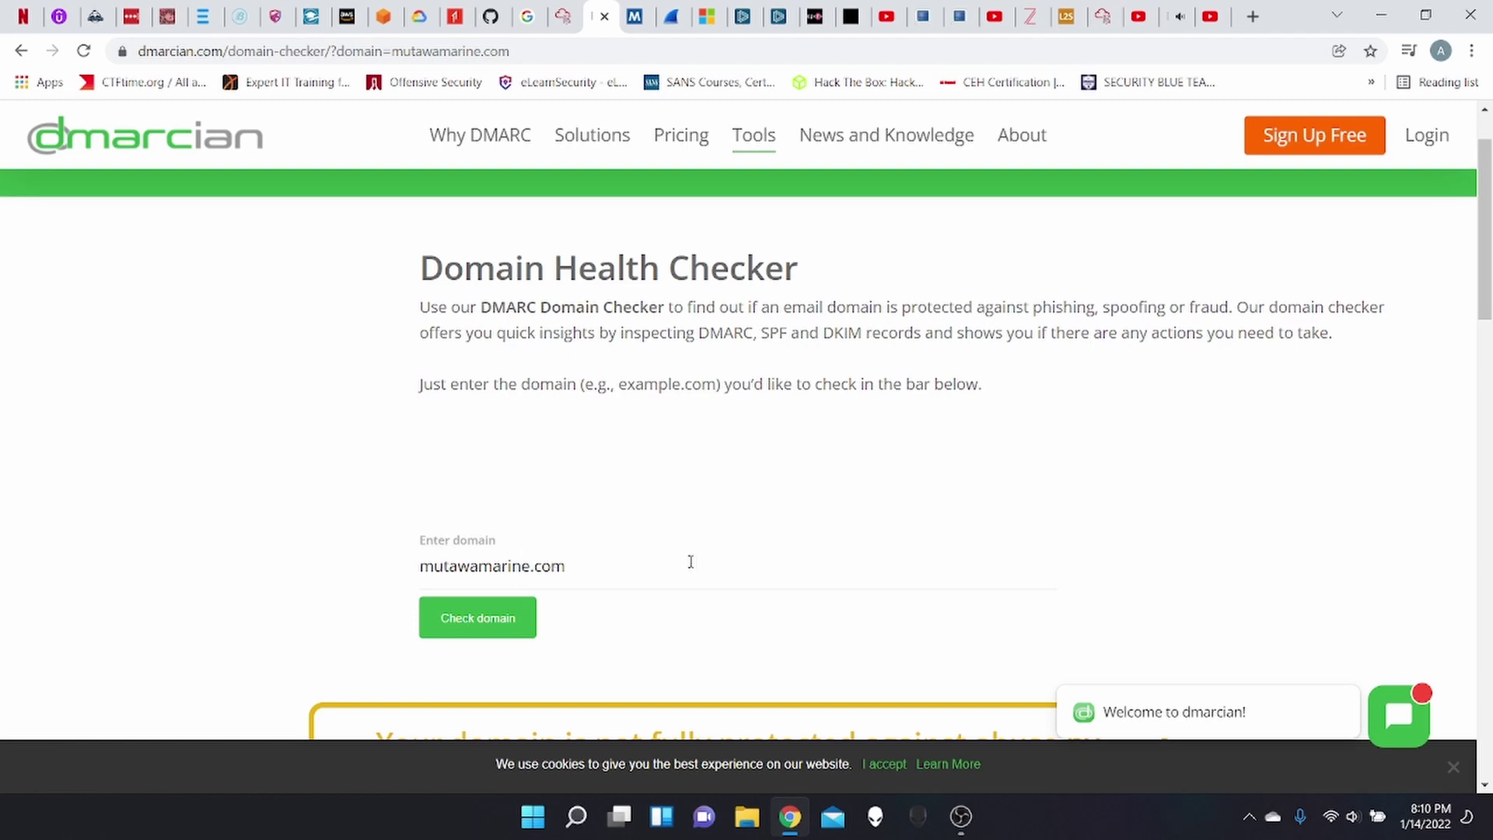
scroll(715, 567, down, 5)
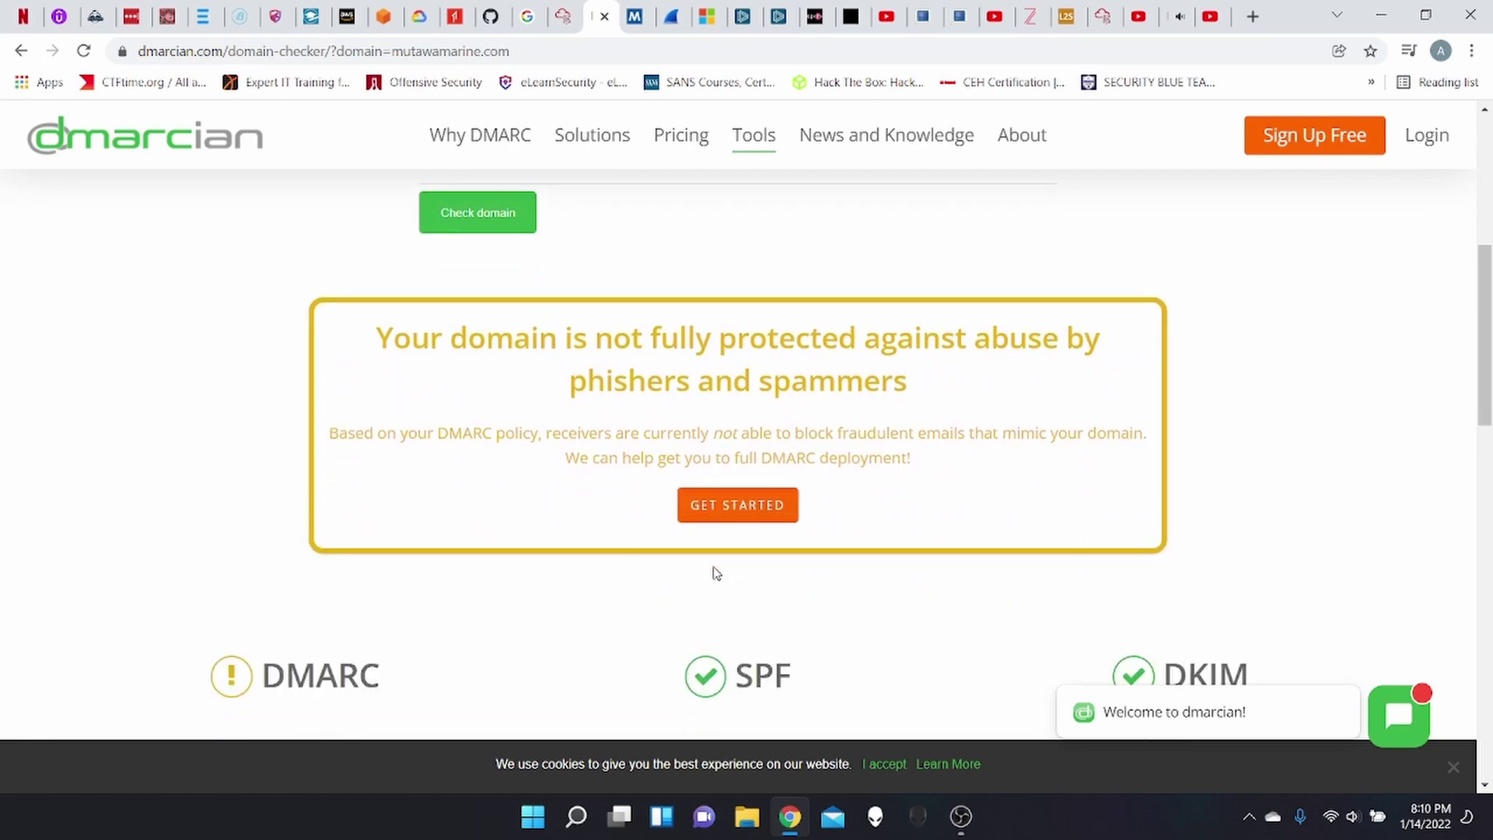
scroll(712, 571, down, 3)
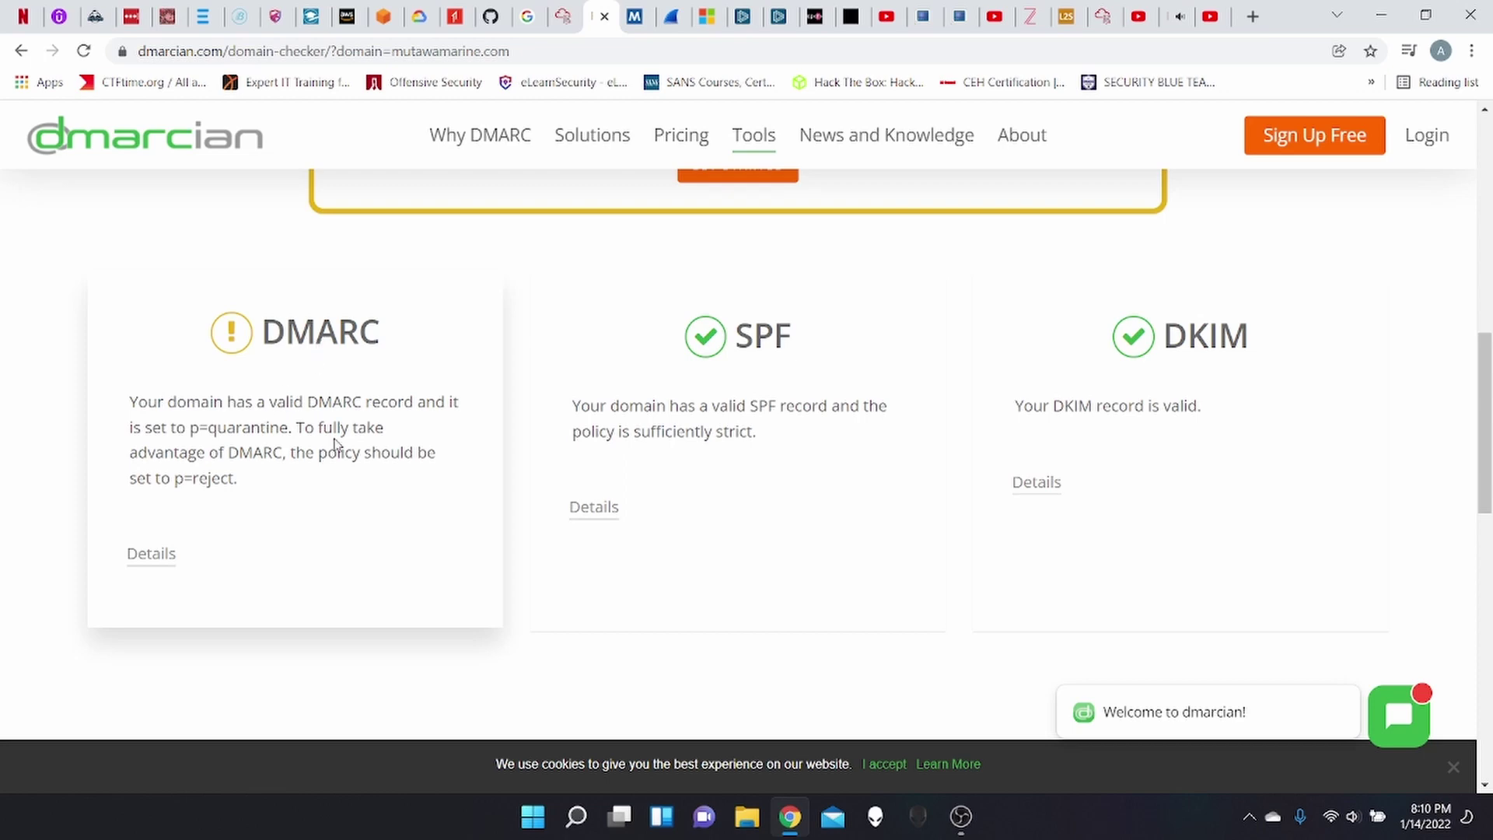
click(151, 553)
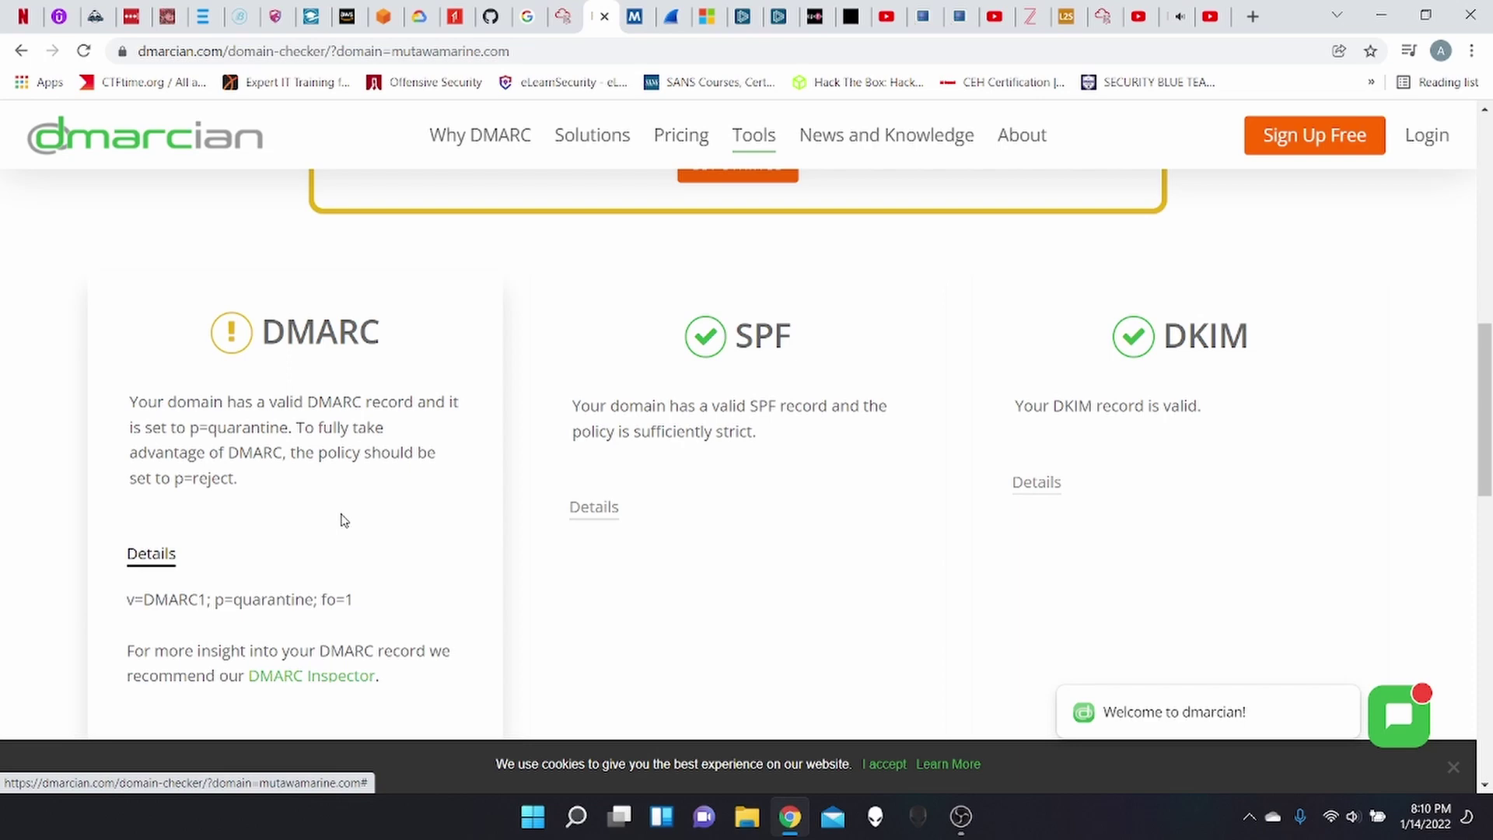
scroll(359, 521, down, 1)
drag(363, 562, 117, 565)
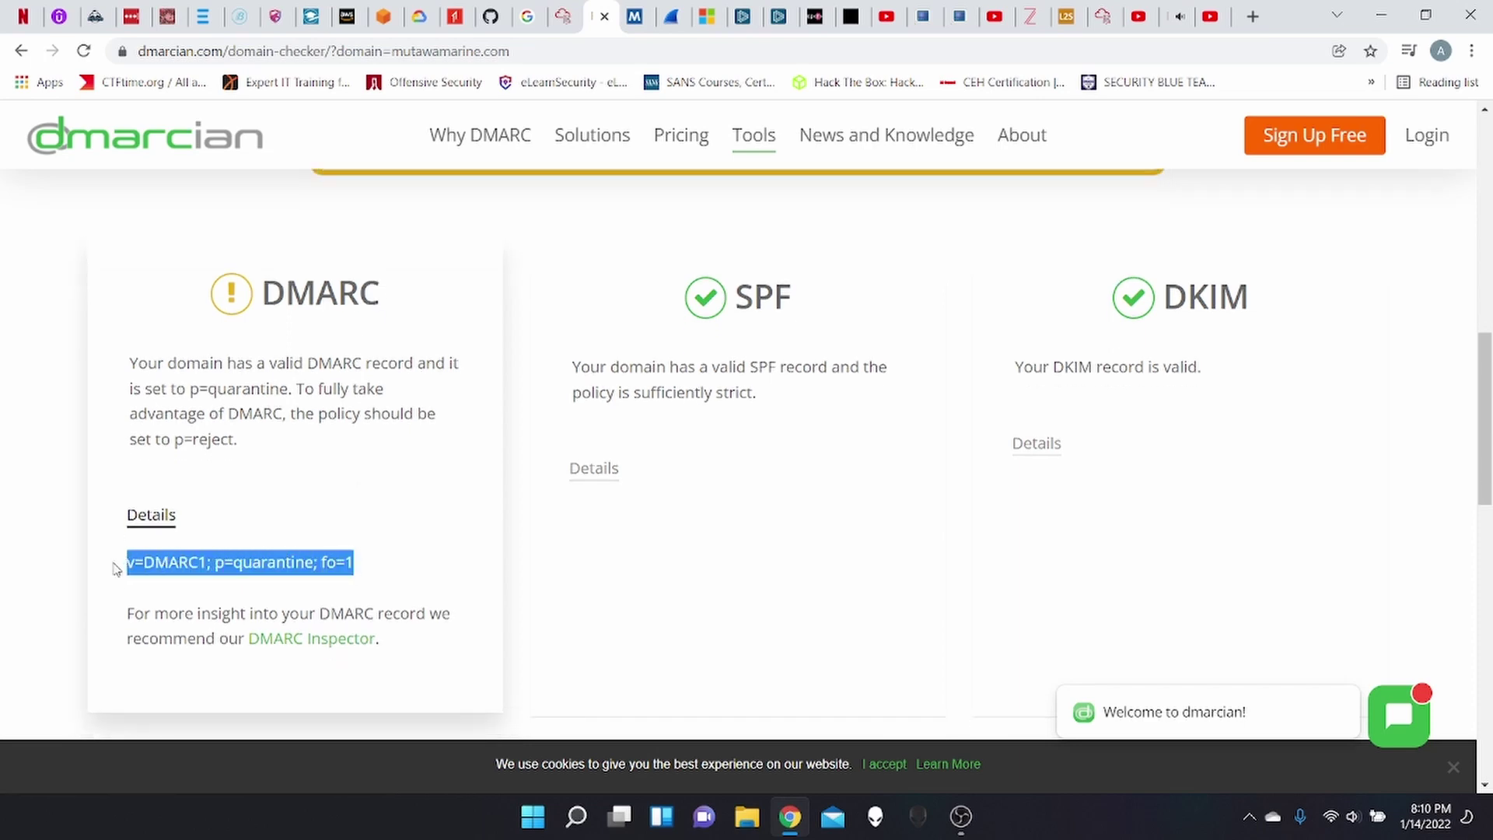
Reveal and select the SPF and DKIM record details.
click(593, 467)
drag(574, 517, 930, 542)
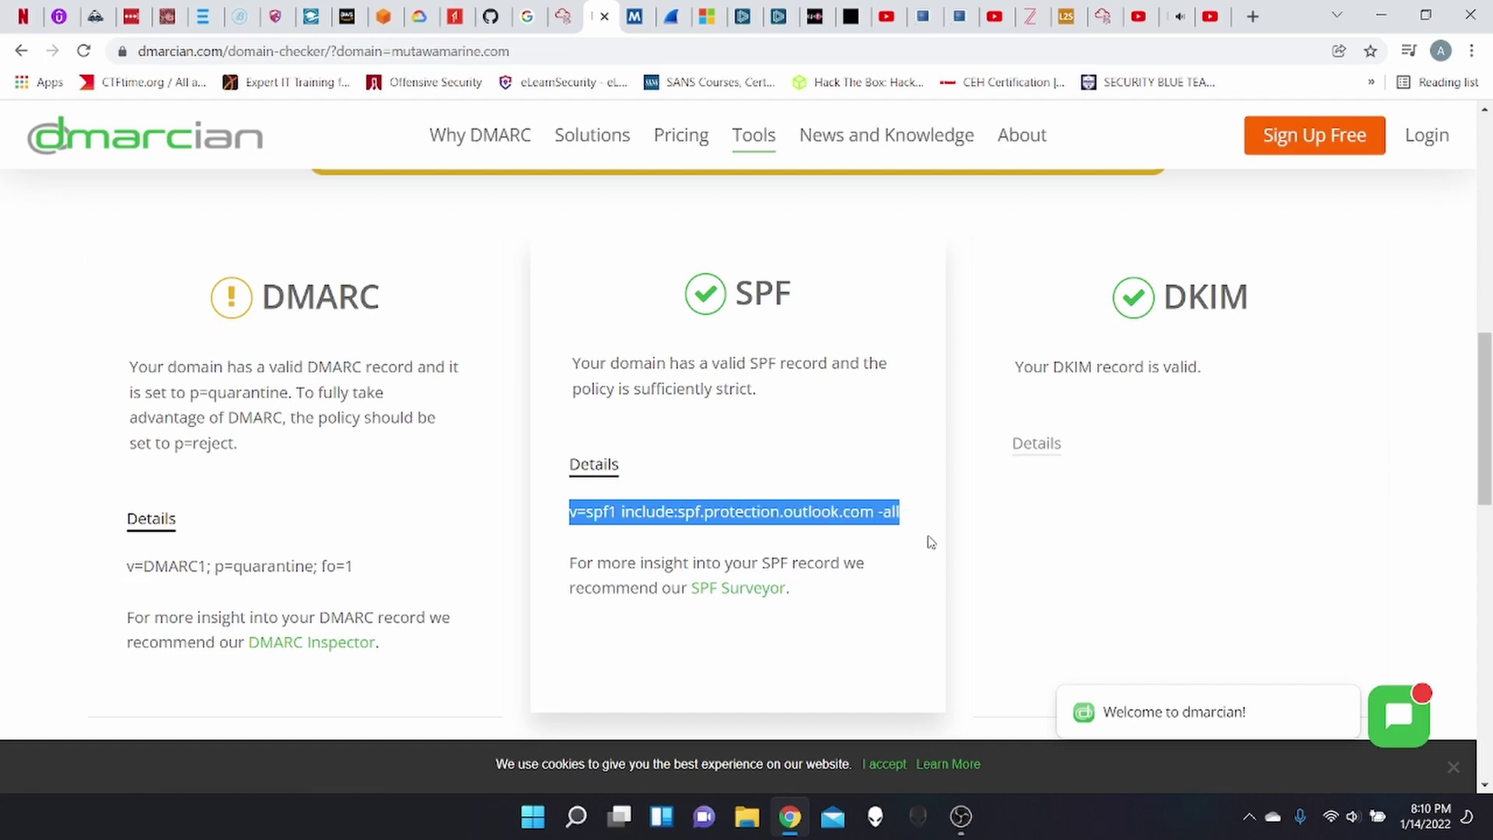
click(1038, 443)
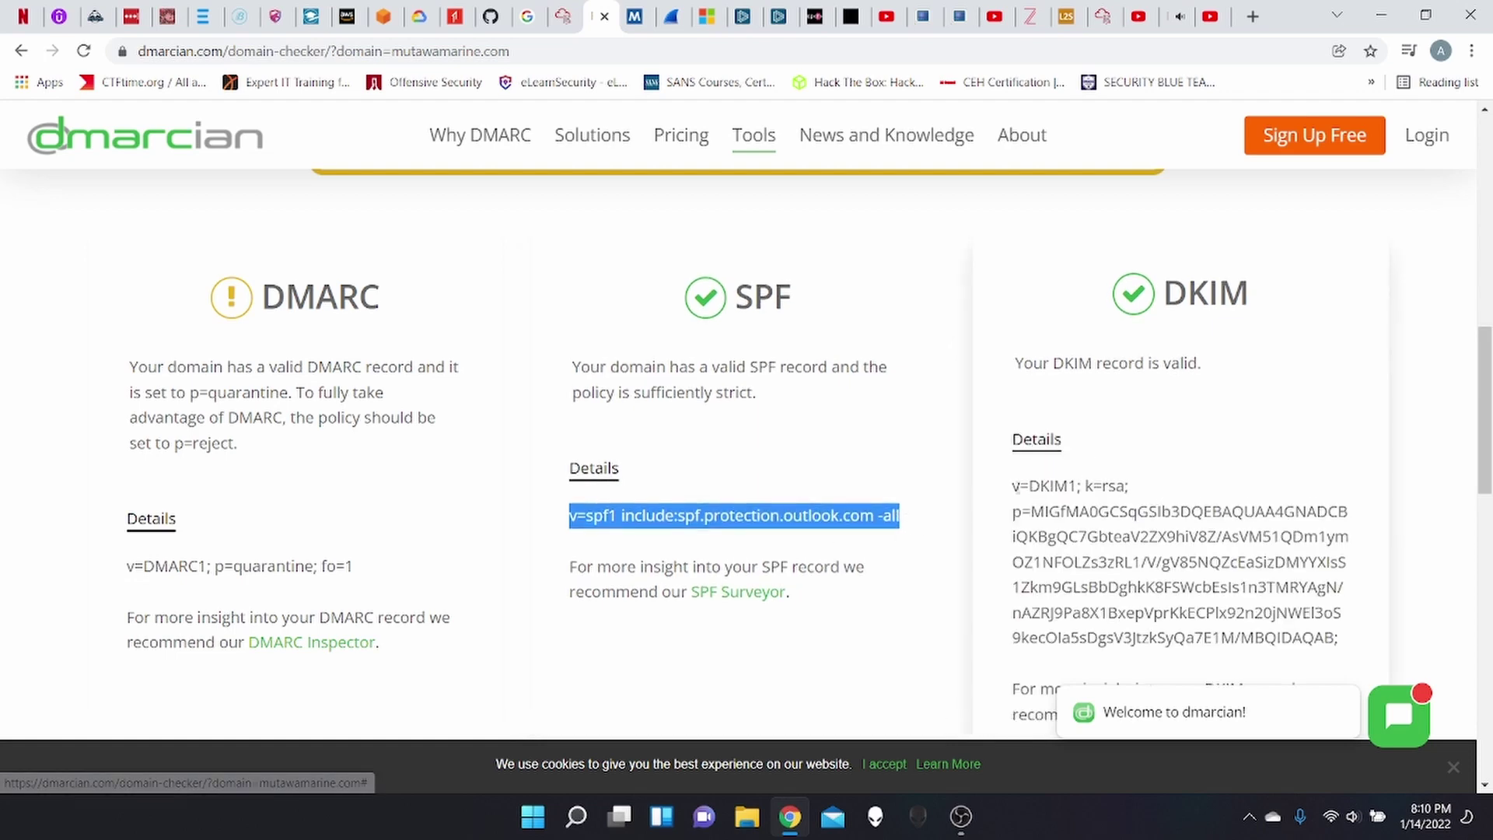
scroll(1168, 493, down, 1)
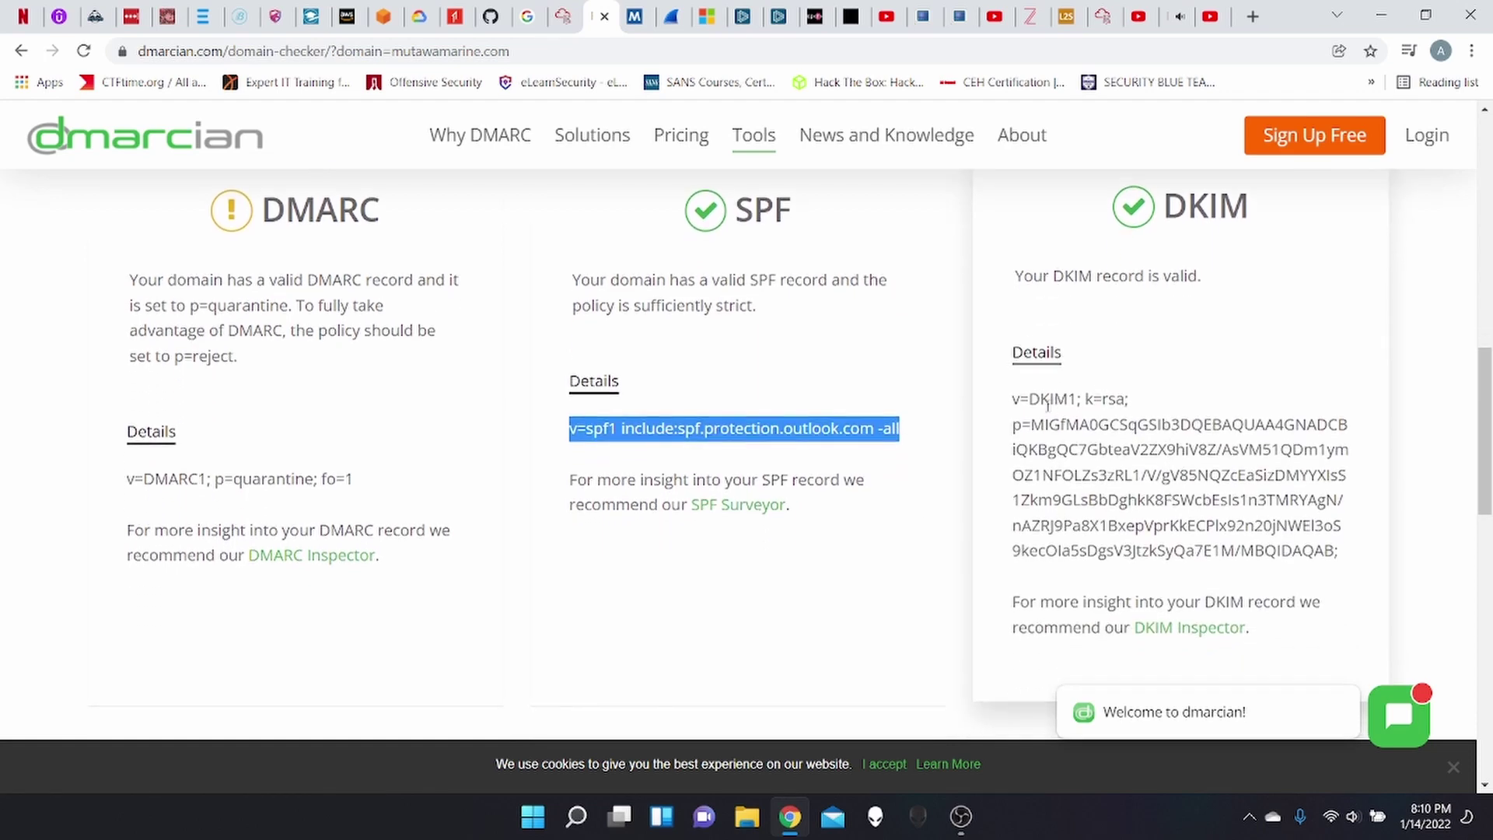
drag(1011, 406, 1210, 552)
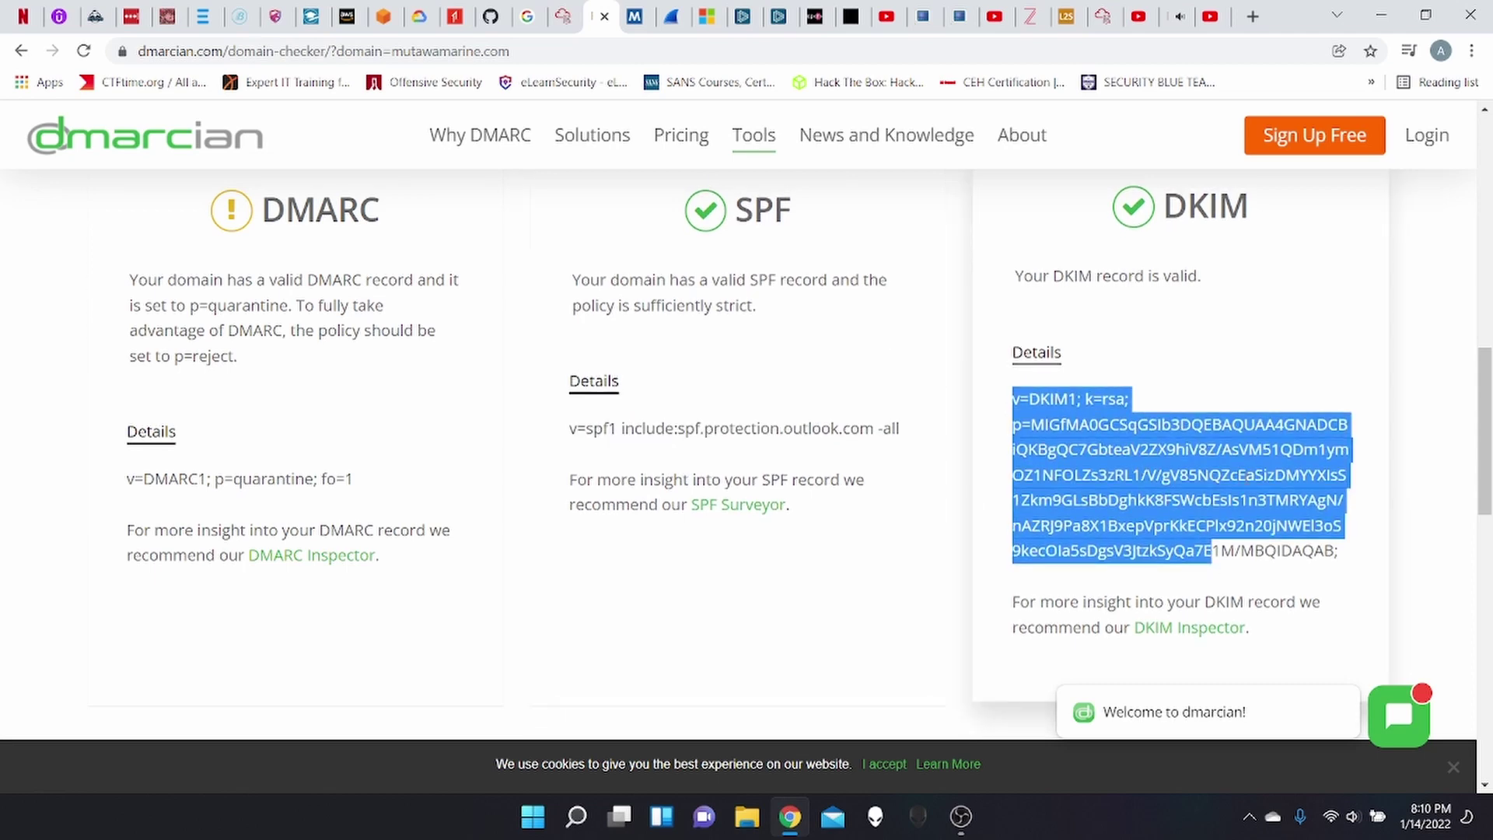
click(1249, 476)
Scroll back through the checker results and return to the TryHackMe tab.
scroll(1209, 459, up, 3)
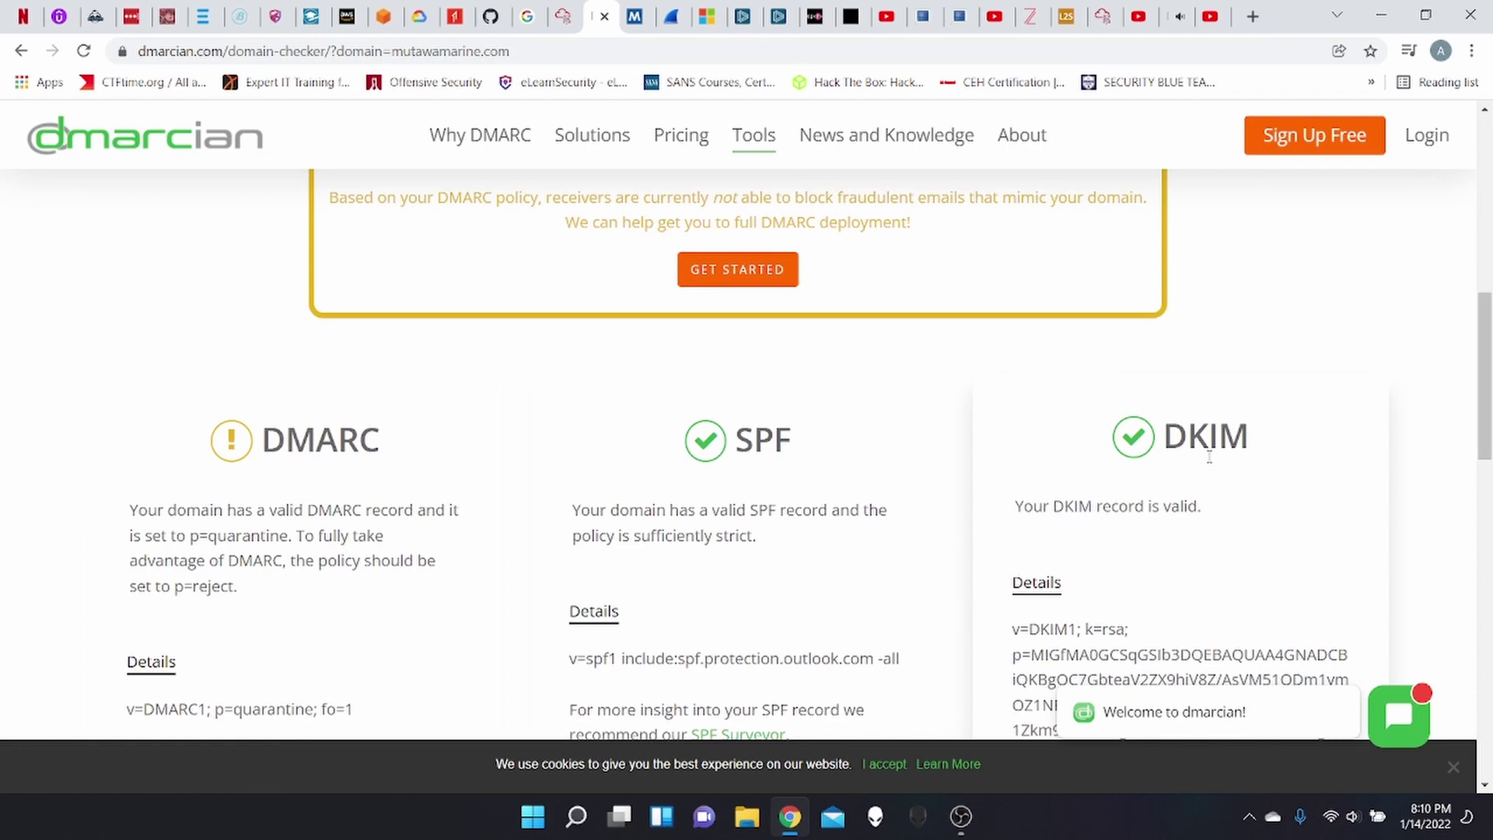
scroll(1210, 461, down, 2)
scroll(1210, 462, down, 1)
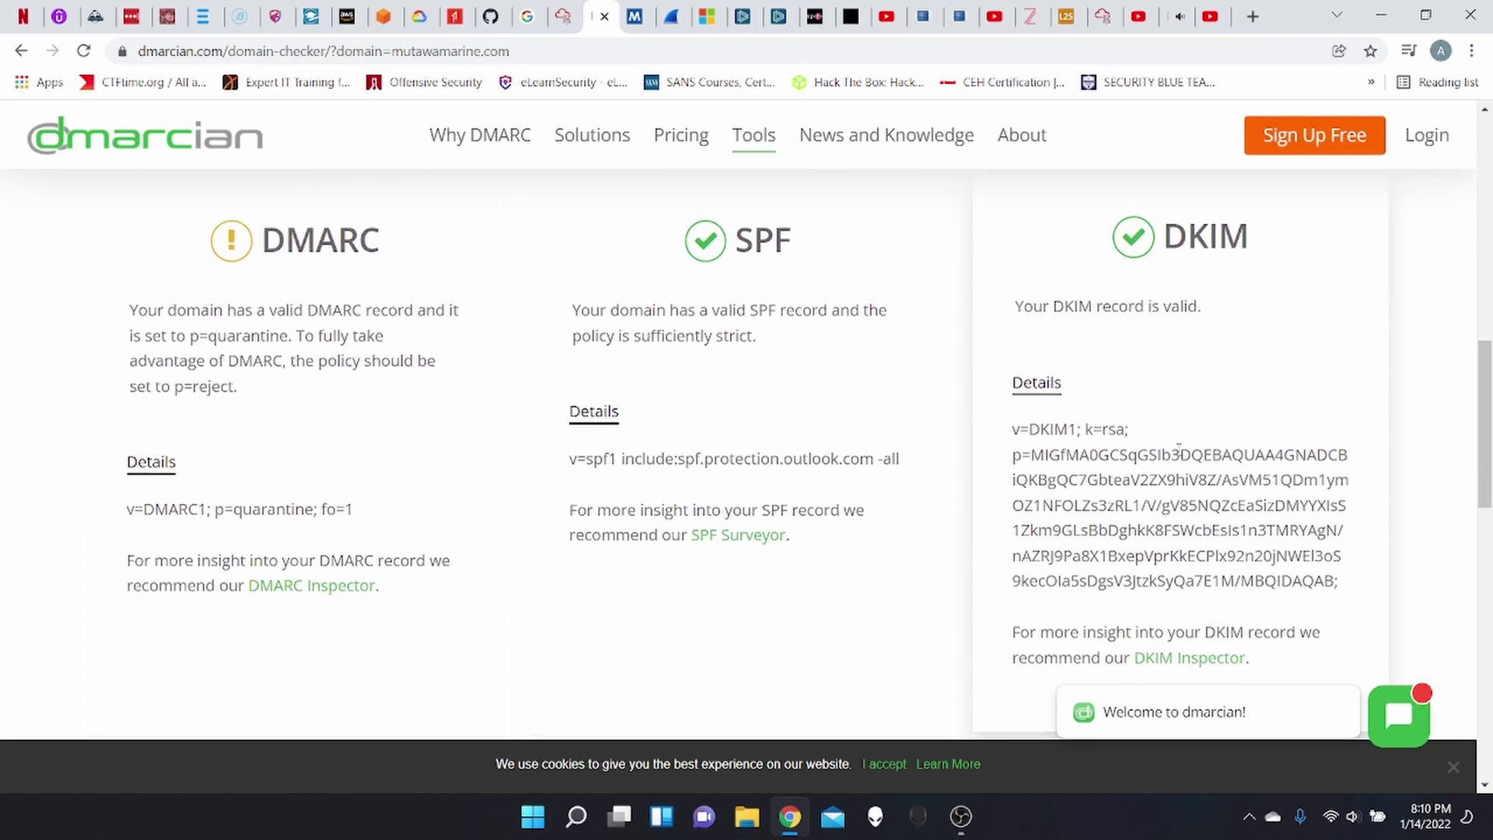
scroll(1168, 455, down, 1)
scroll(1168, 455, up, 1)
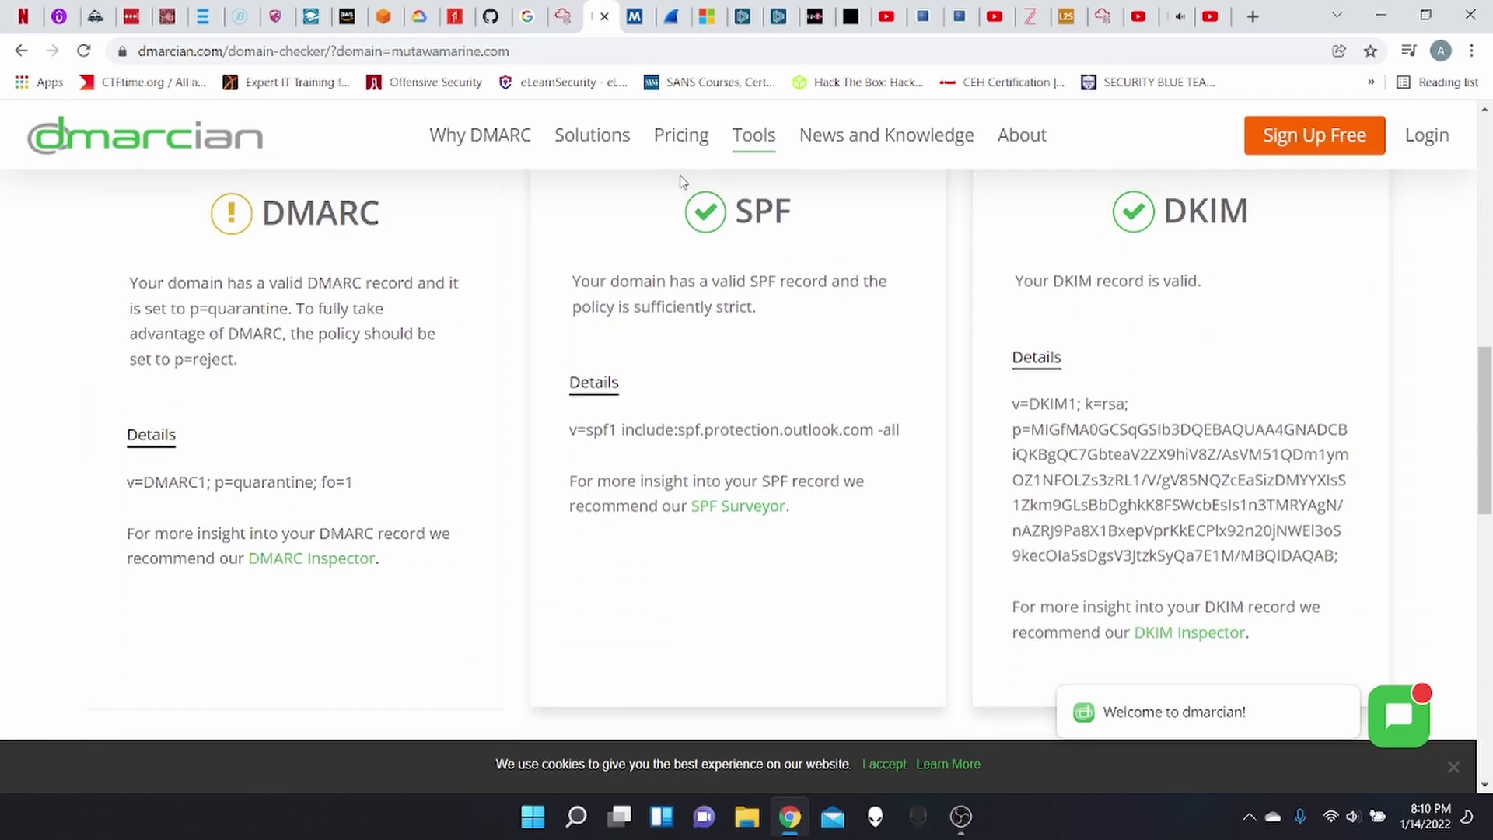
click(563, 18)
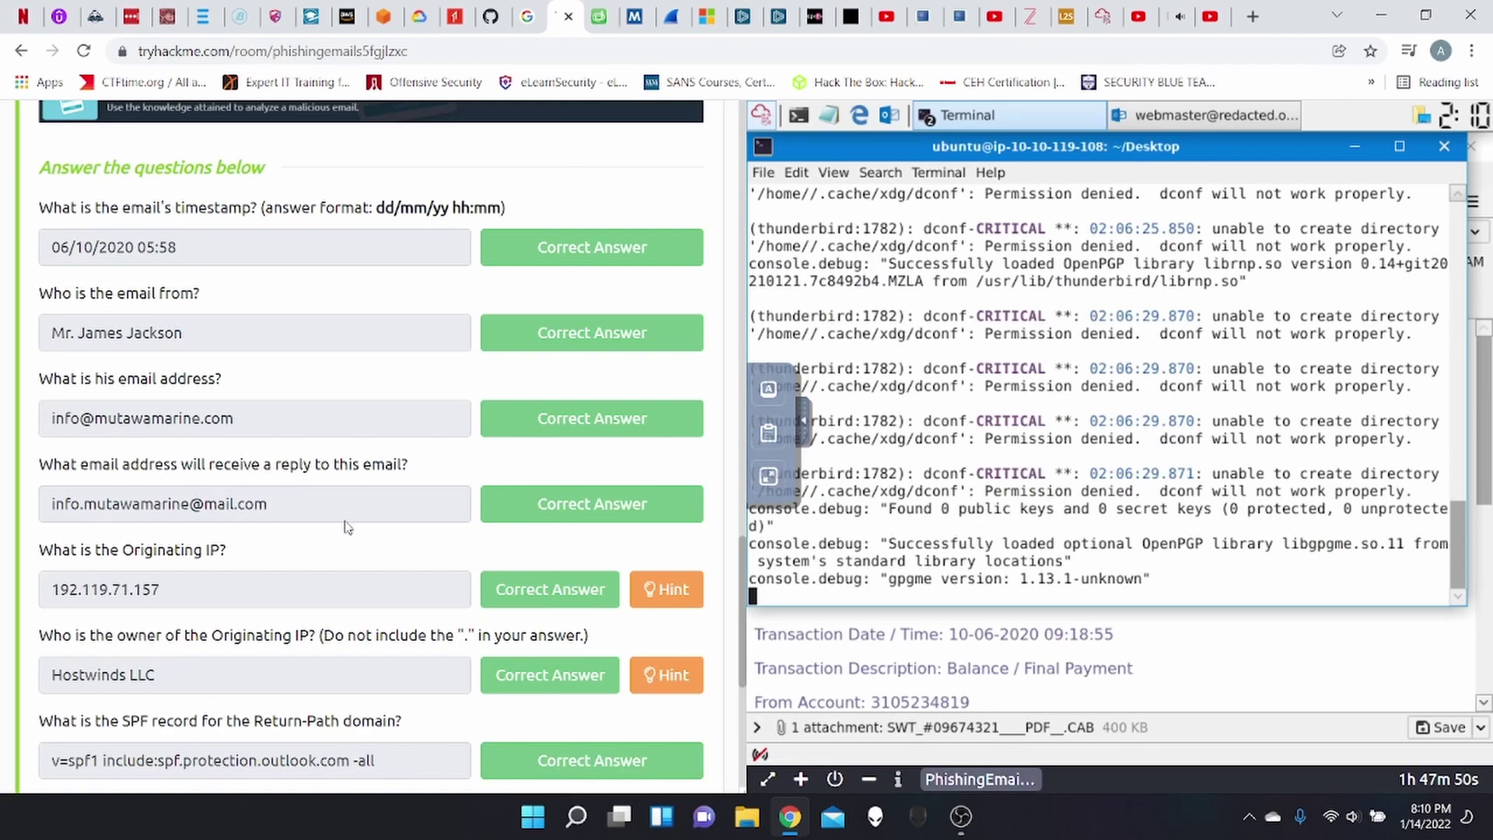
Hide the terminal to reveal the email and select its .CAB attachment.
scroll(346, 525, down, 1)
scroll(347, 527, down, 1)
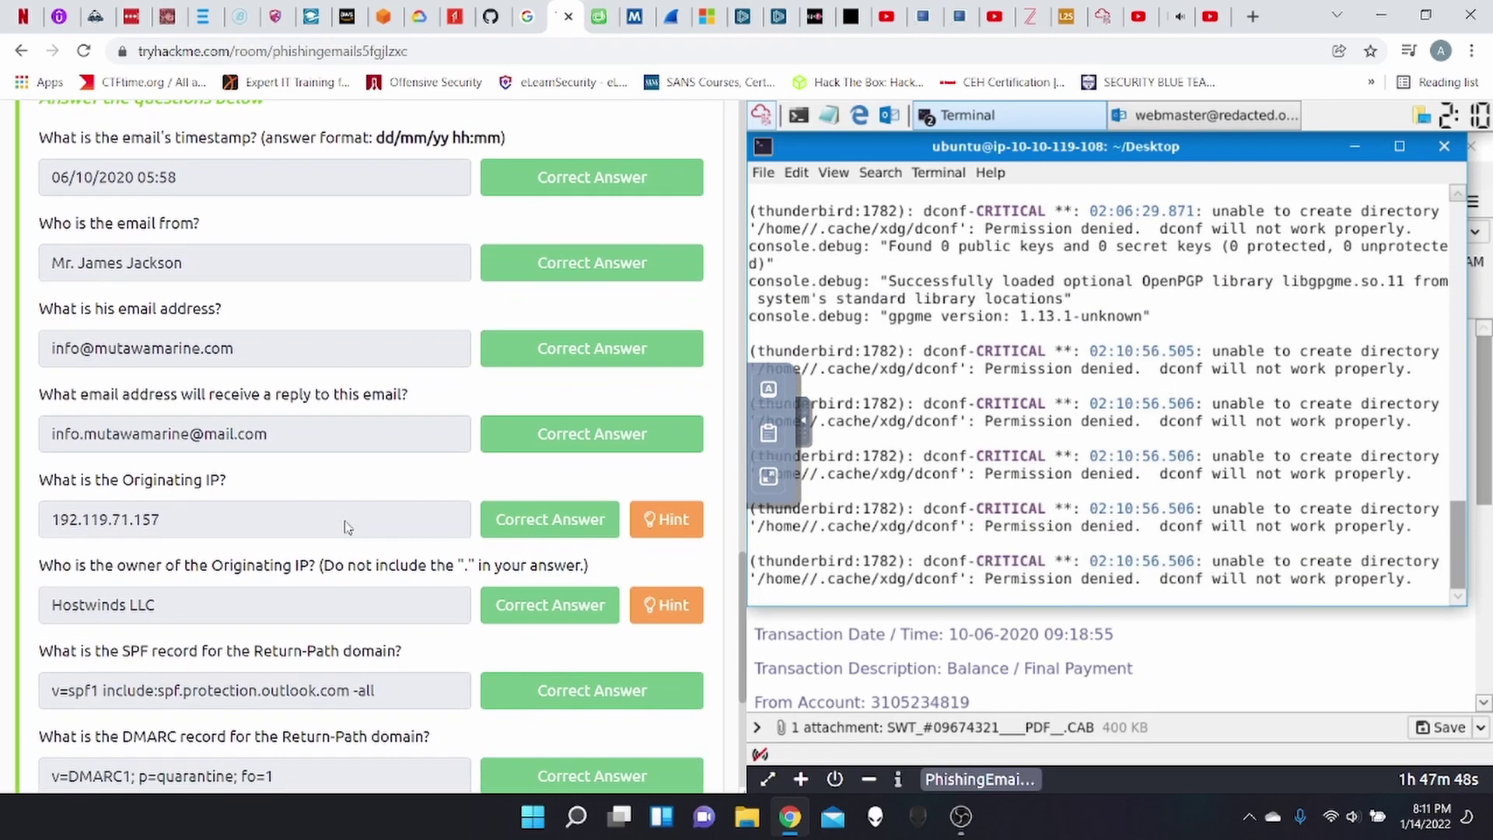
scroll(347, 526, down, 1)
scroll(352, 519, down, 1)
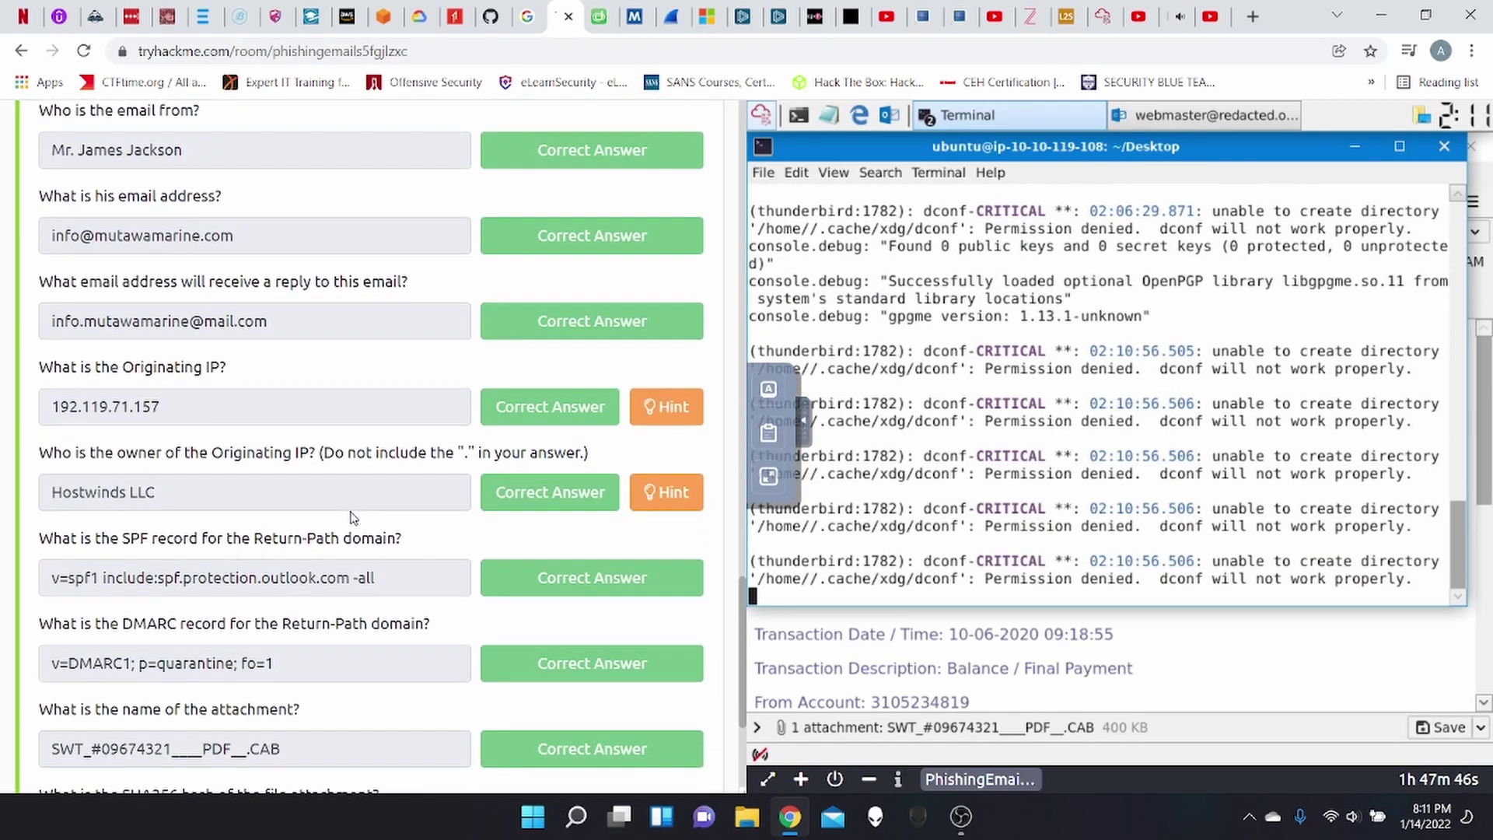
scroll(401, 573, down, 2)
scroll(401, 574, up, 1)
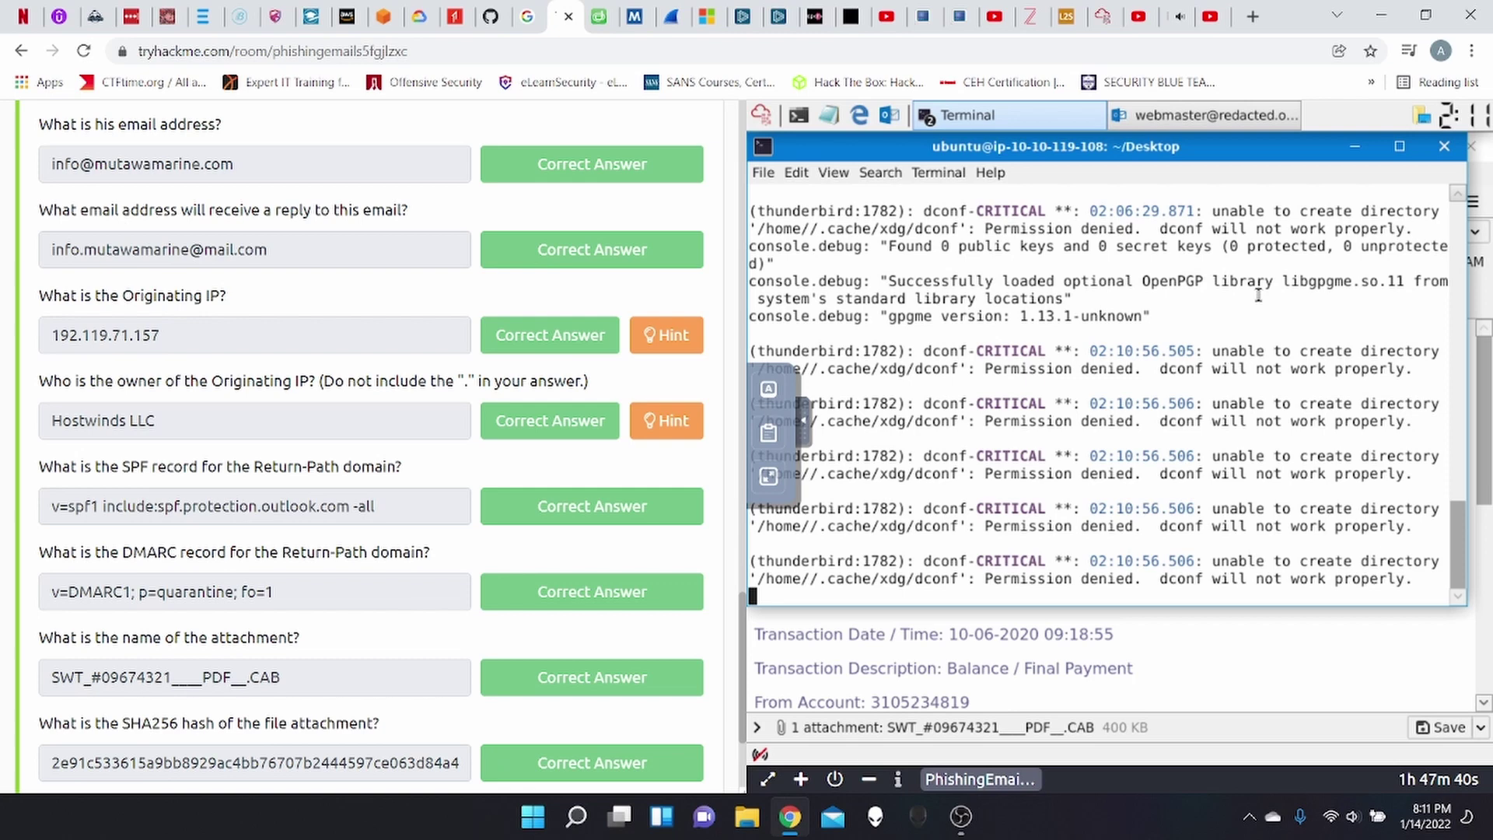
click(1355, 148)
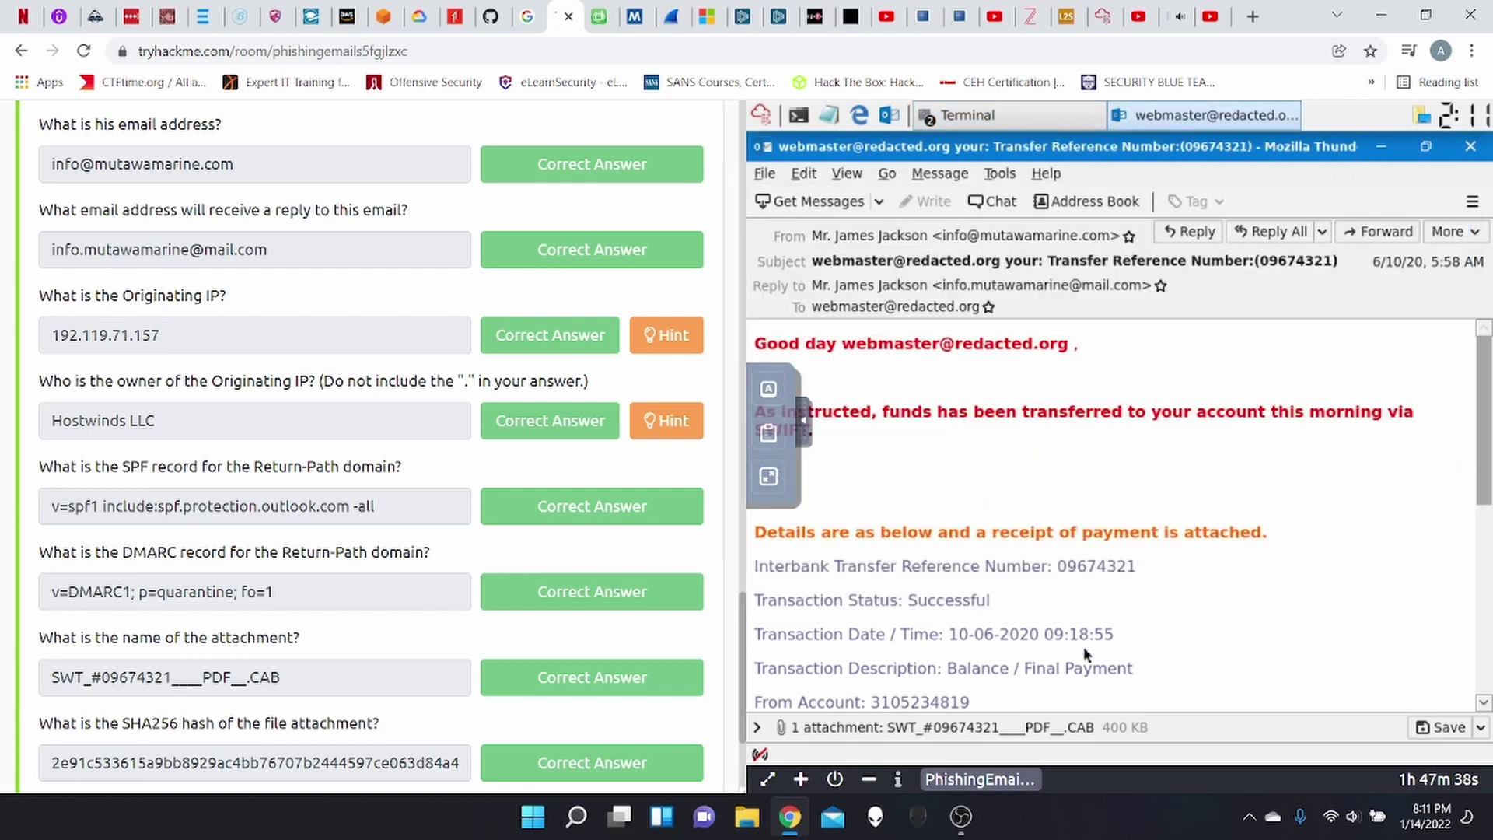
click(958, 729)
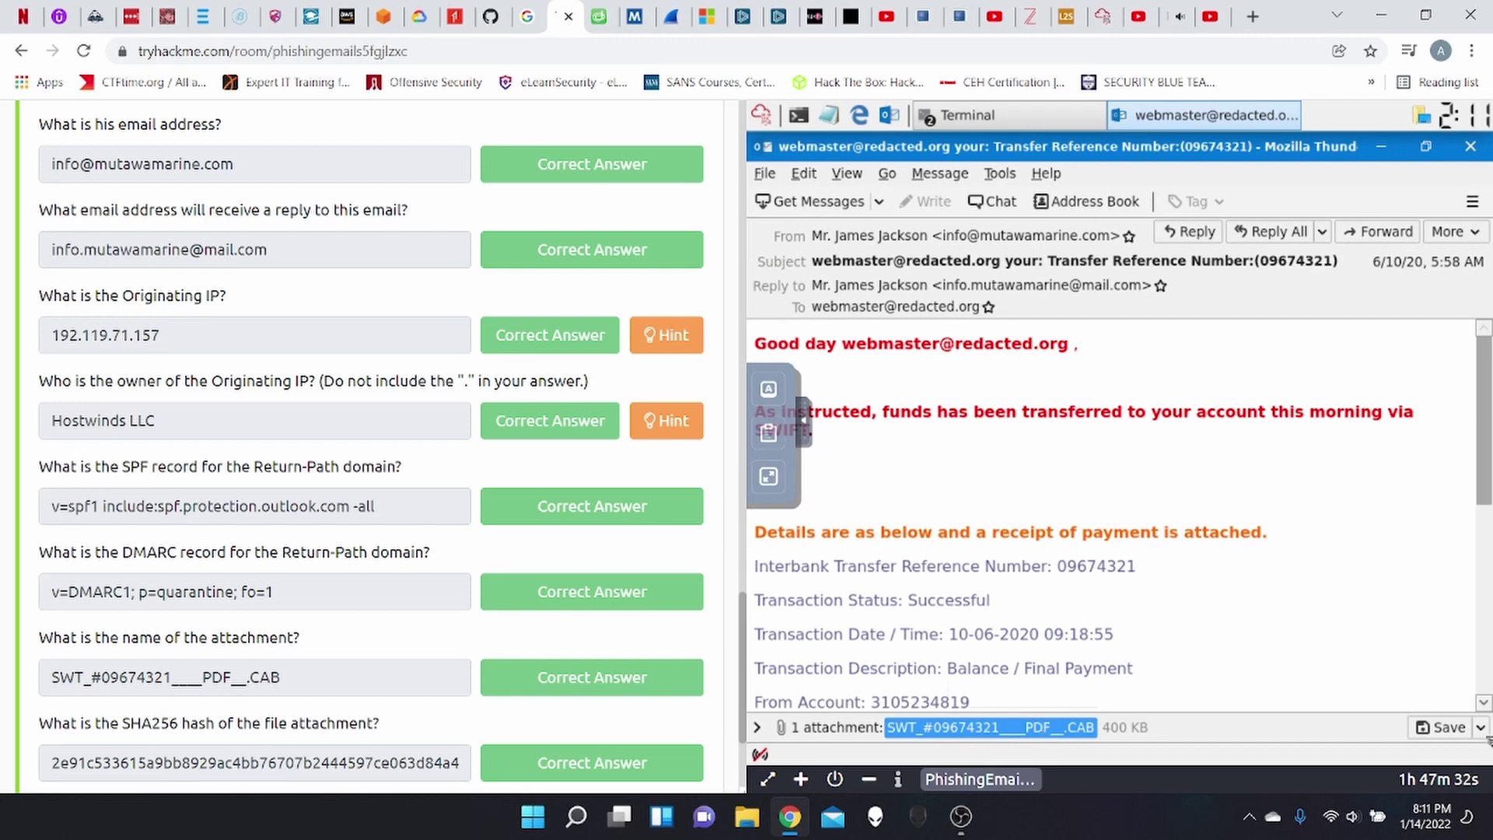
Save the .CAB attachment to the Desktop via Save As, then minimize Thunderbird.
click(1479, 728)
click(1451, 729)
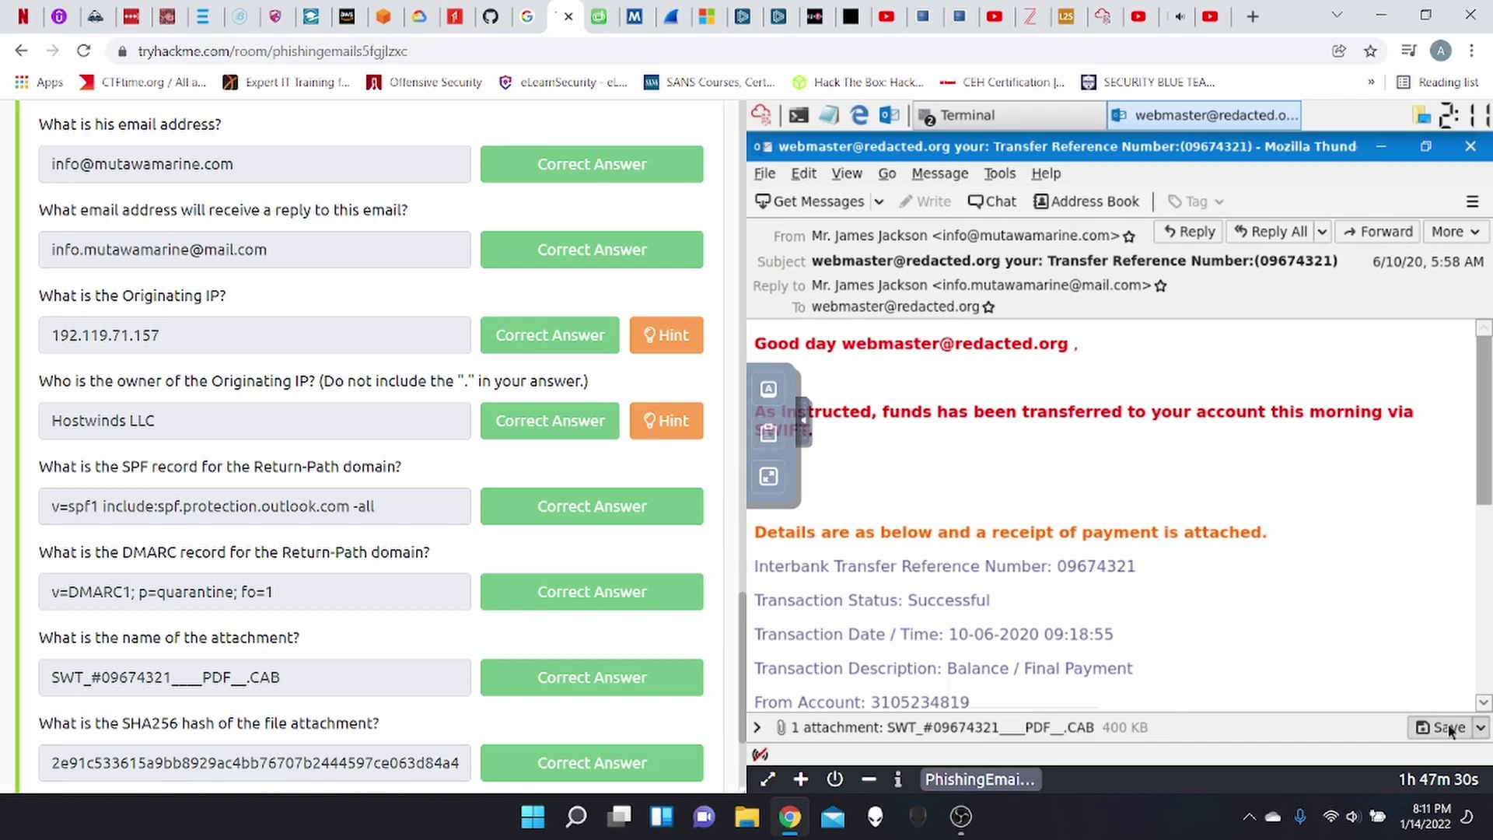
click(1480, 728)
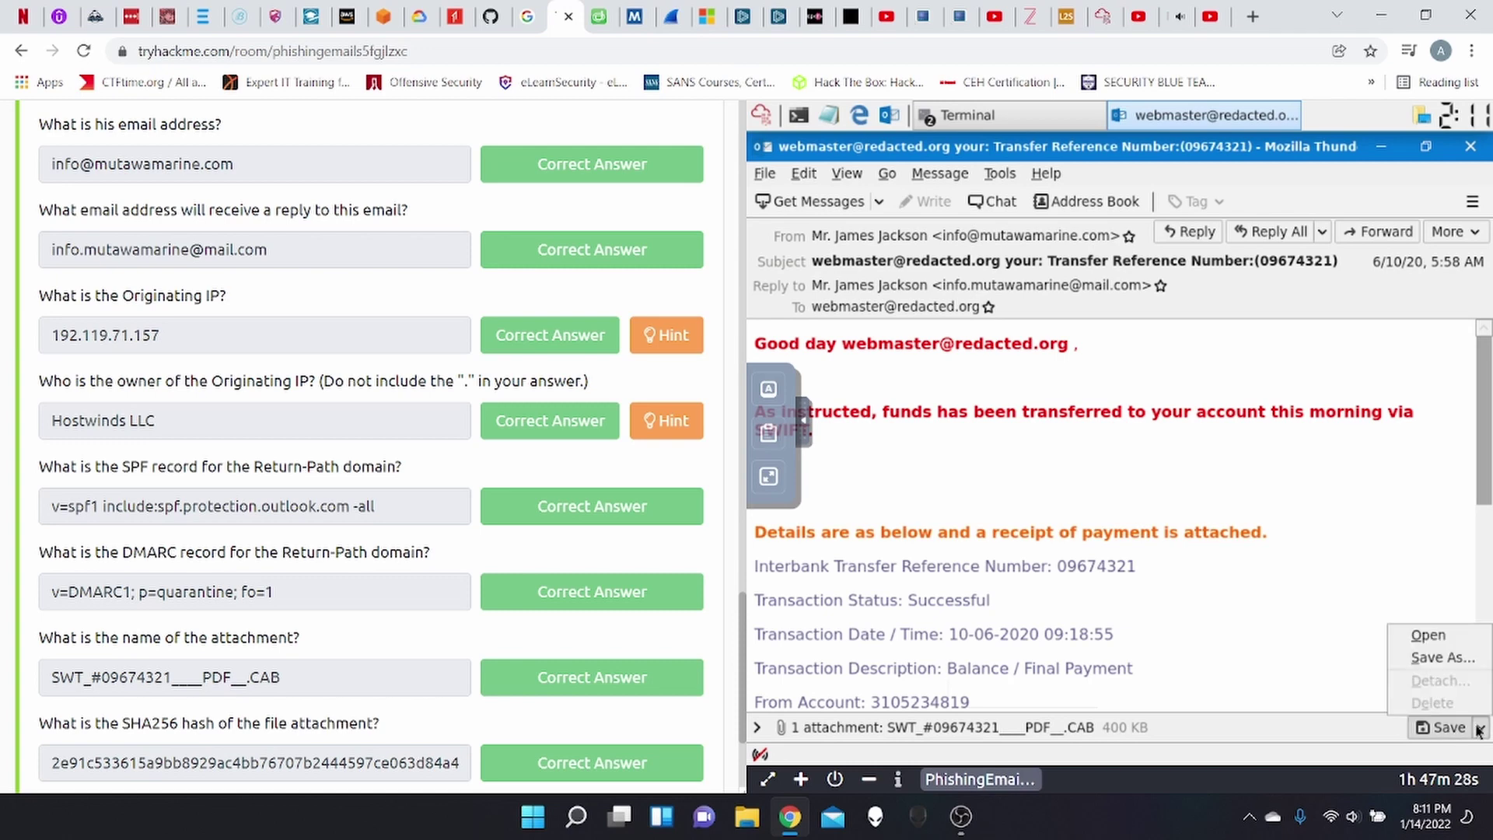
click(1429, 656)
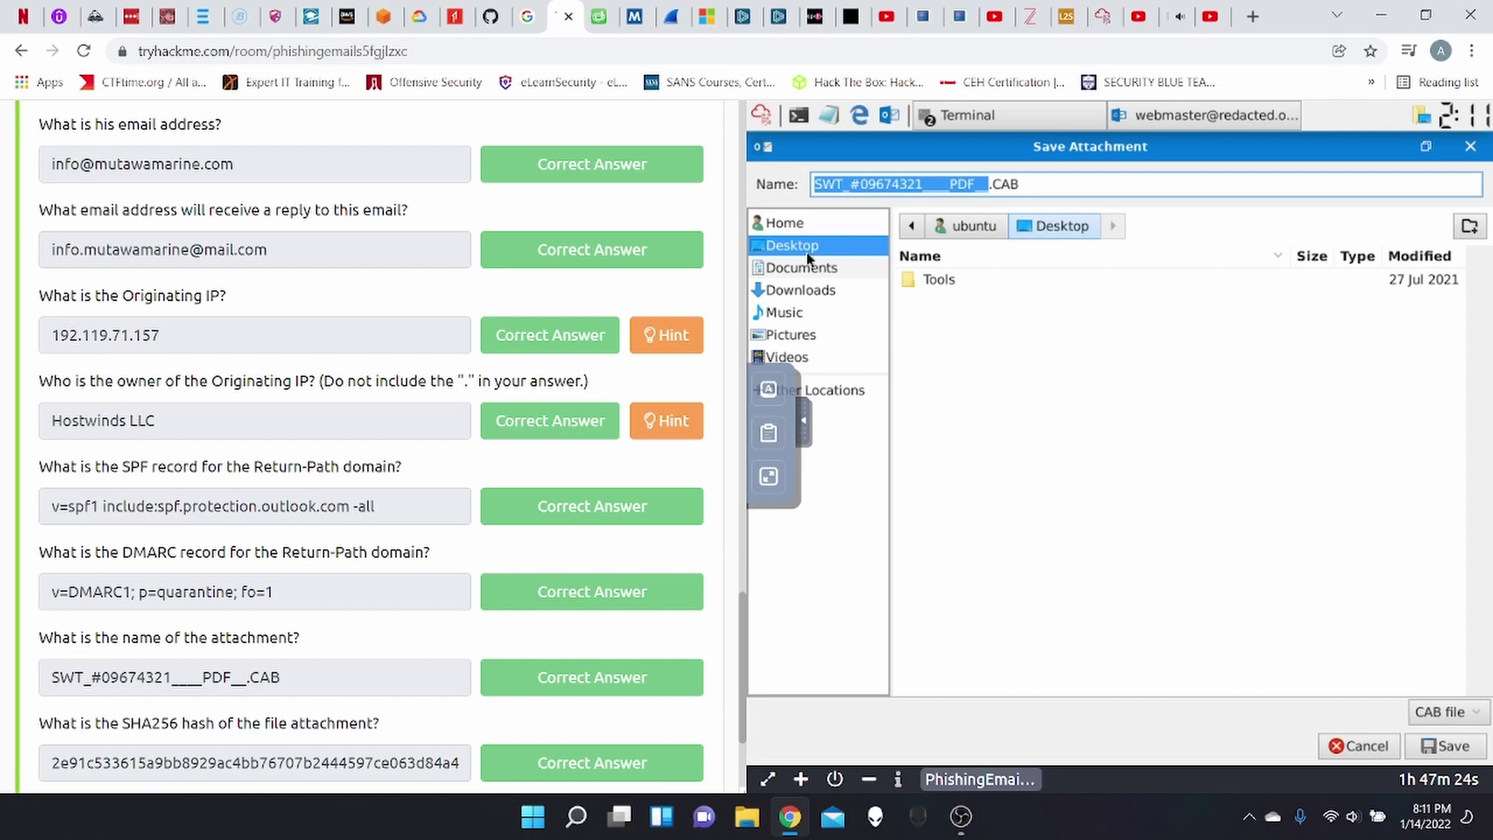
click(1444, 740)
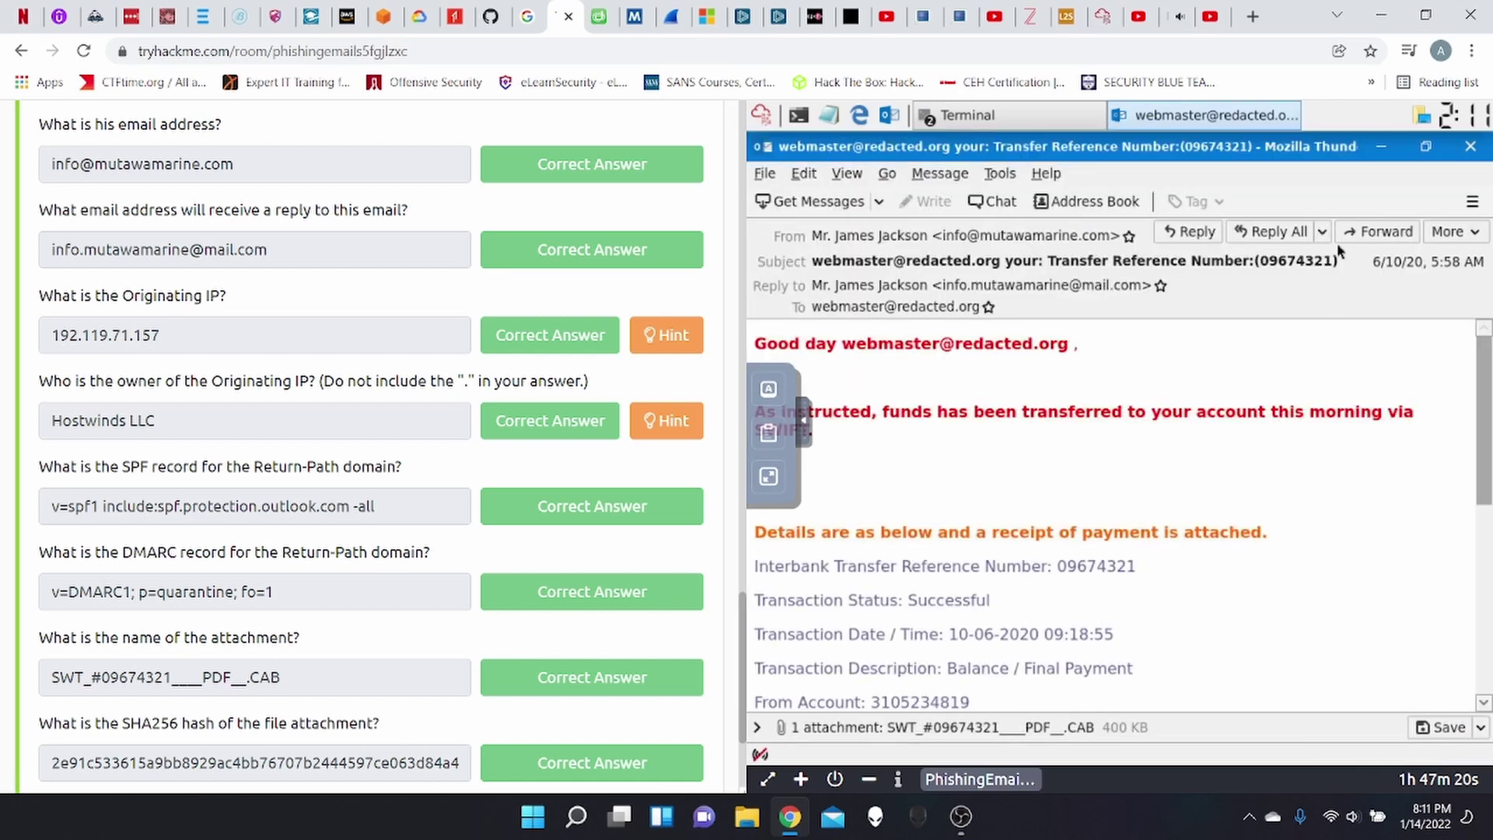
click(1381, 147)
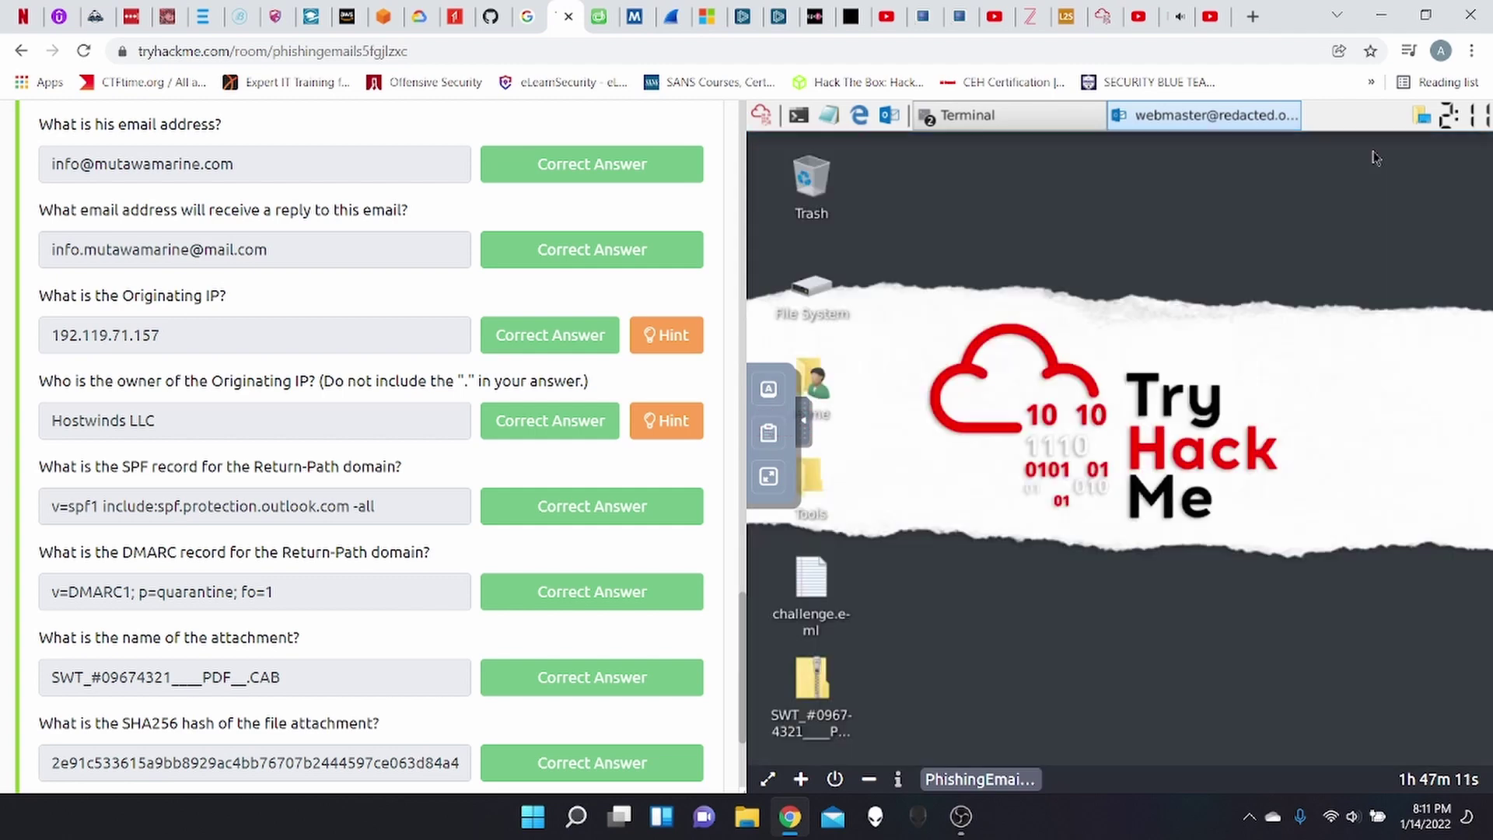
Open a terminal and change into the Desktop folder.
click(799, 115)
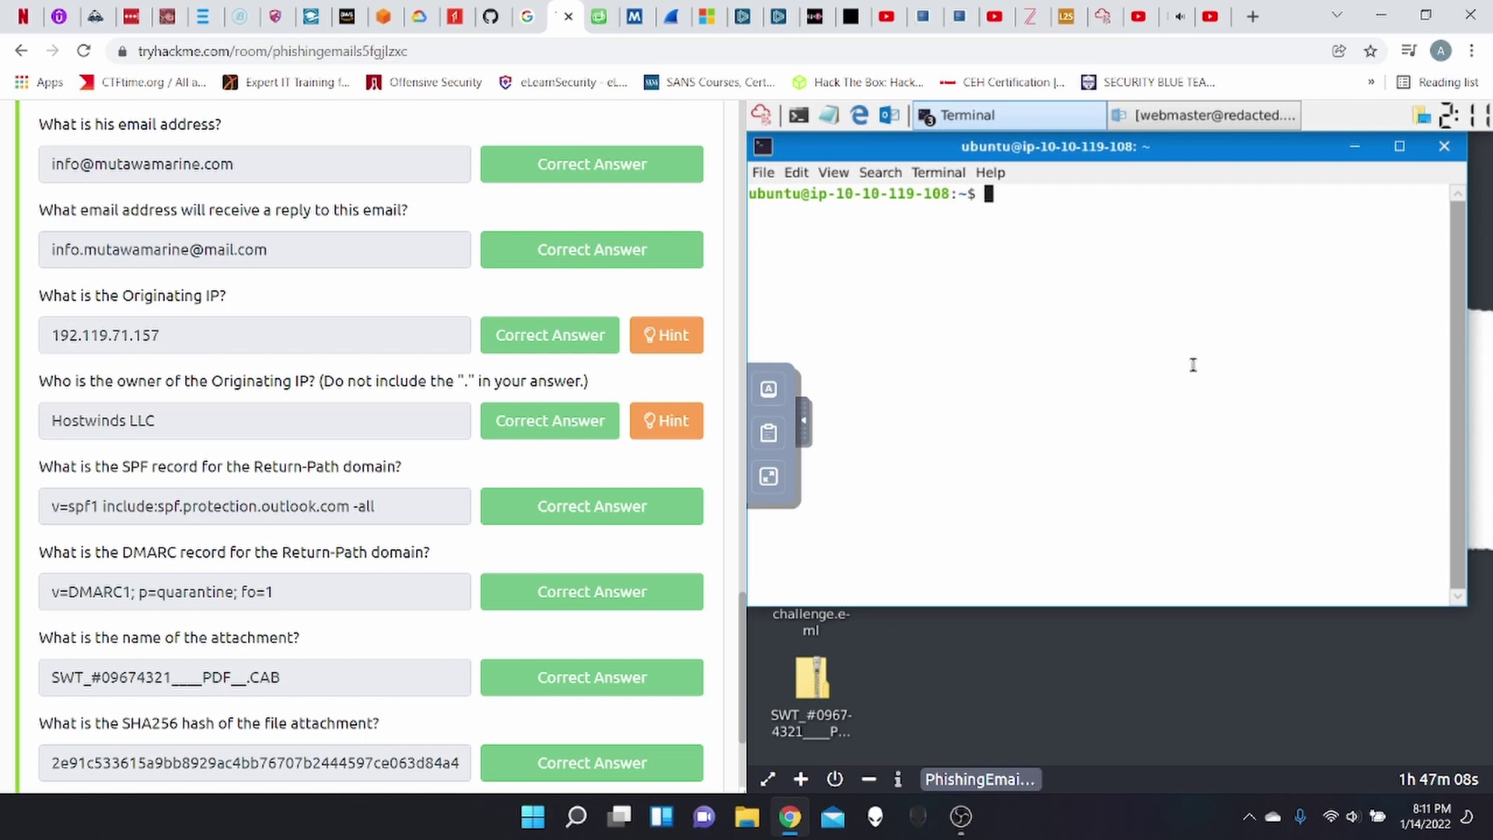
text(ls)
key(Return)
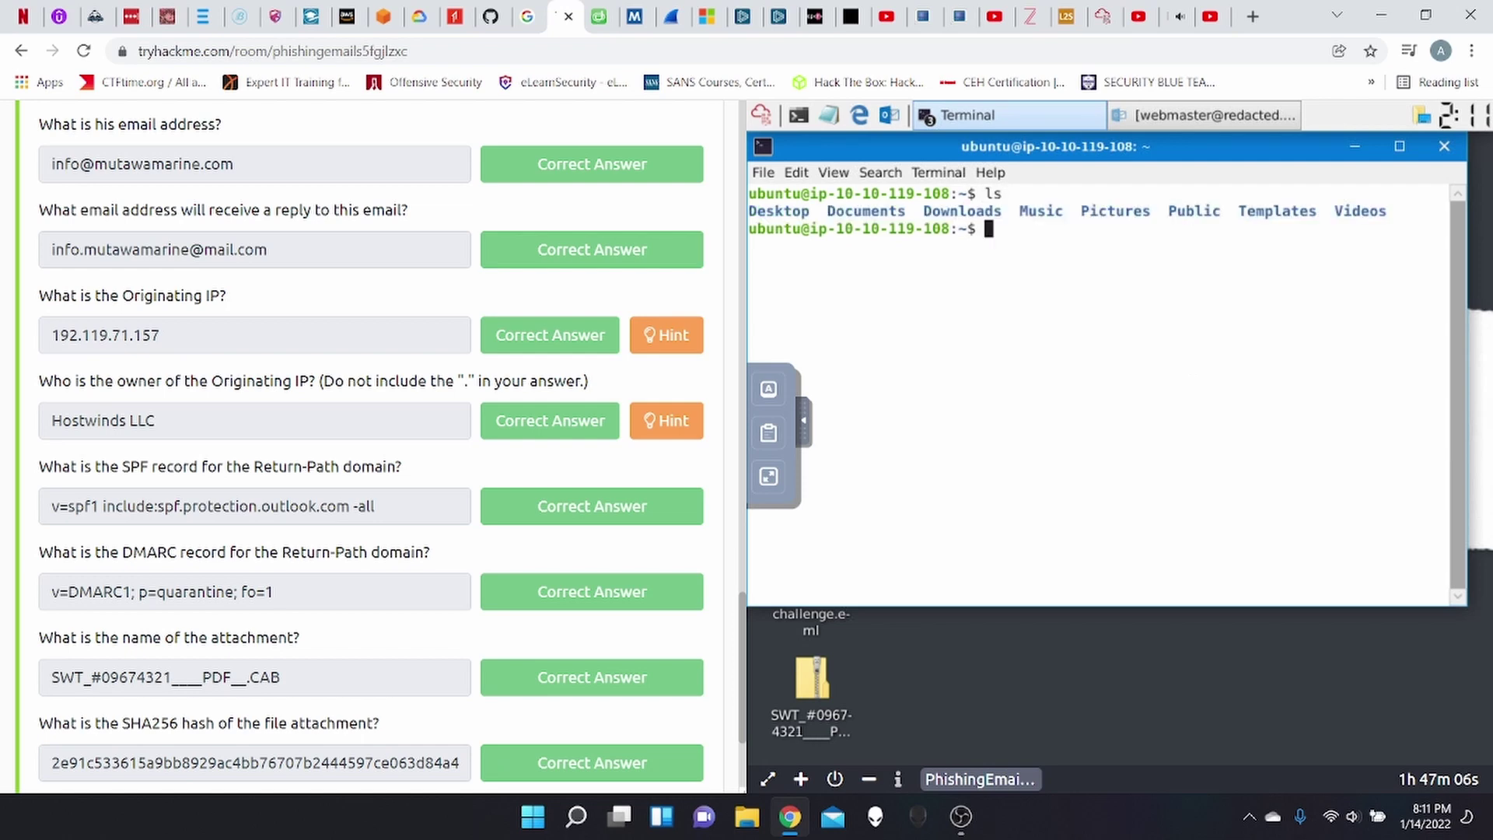
text(cd Desktop/)
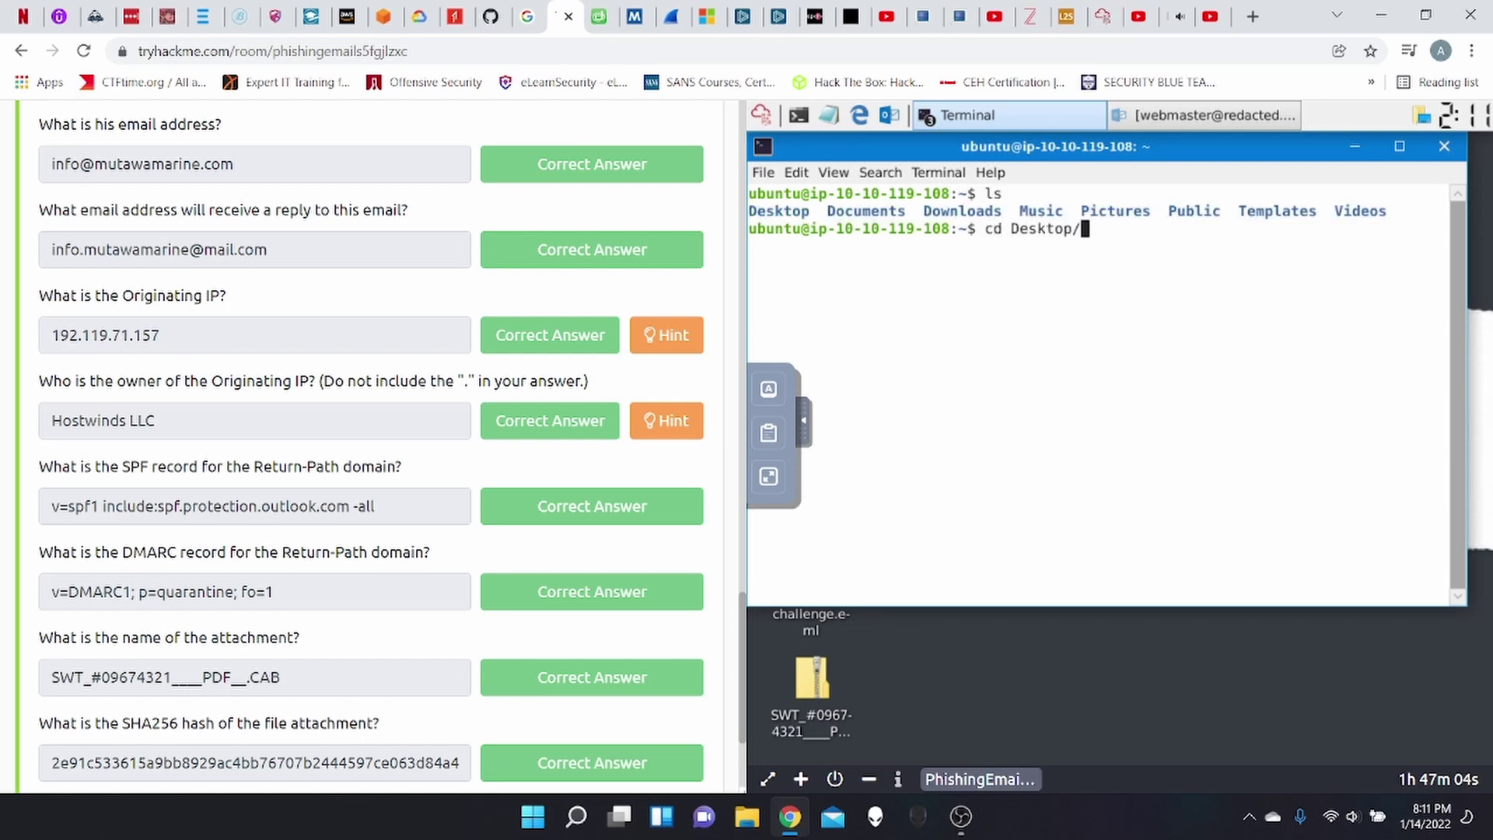
key(Return)
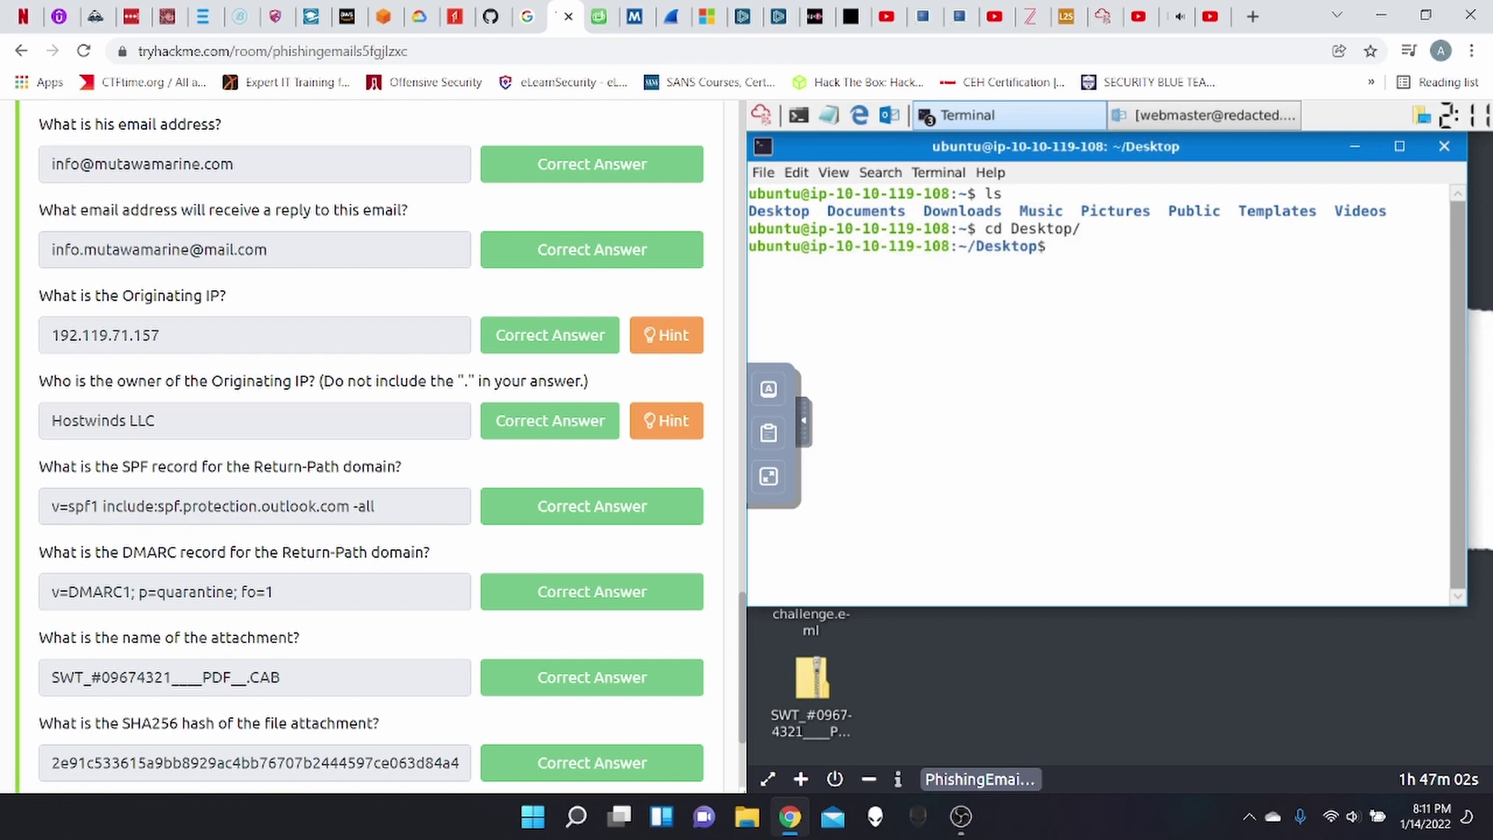
Hash the SWT .CAB attachment with sha256sum, correcting the mistyped sha256 command.
text(sha256 SWT)
key(Tab)
key(Return)
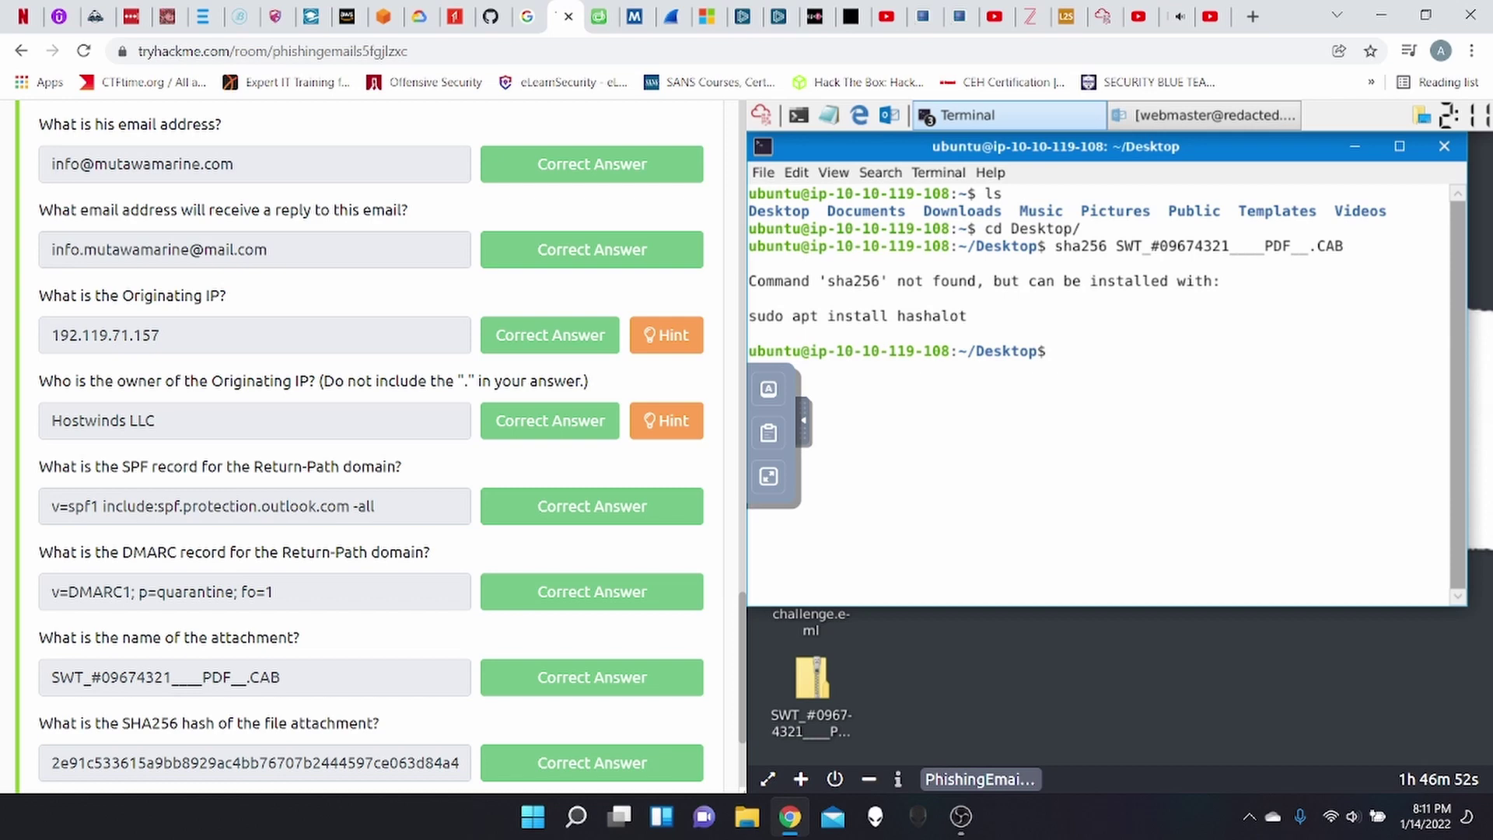
key(Up)
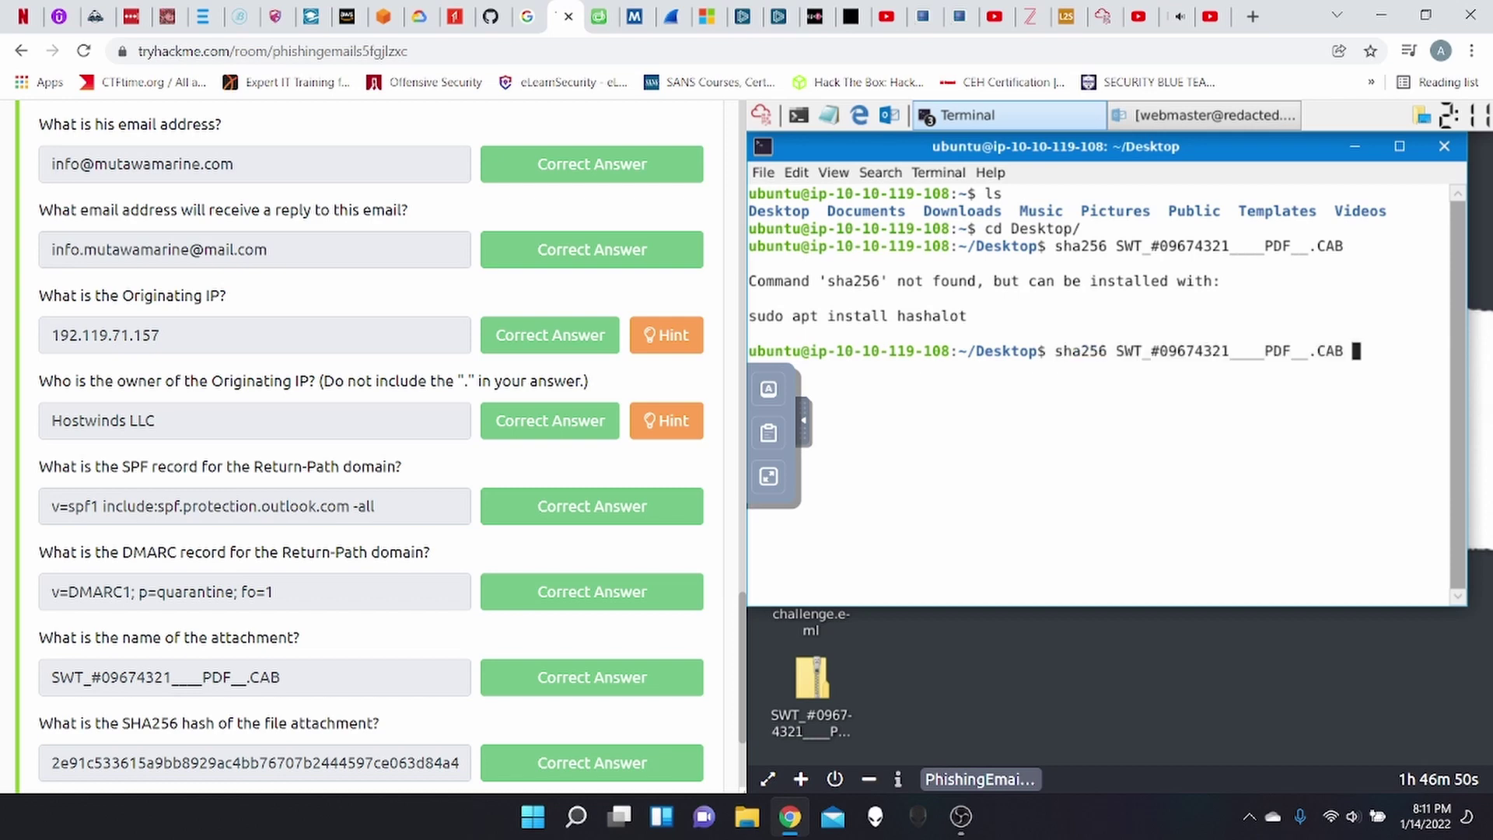
key(Left)
key(Left)
key(Left)
key(Left)
key(Left)
key(Left)
key(Left)
key(Left)
key(Left)
key(Left)
key(Left)
key(Left)
key(Left)
key(Left)
key(Left)
key(Left)
key(Left)
key(Left)
key(Left)
key(Left)
key(Right)
key(Right)
key(Right)
text(sum)
key(Return)
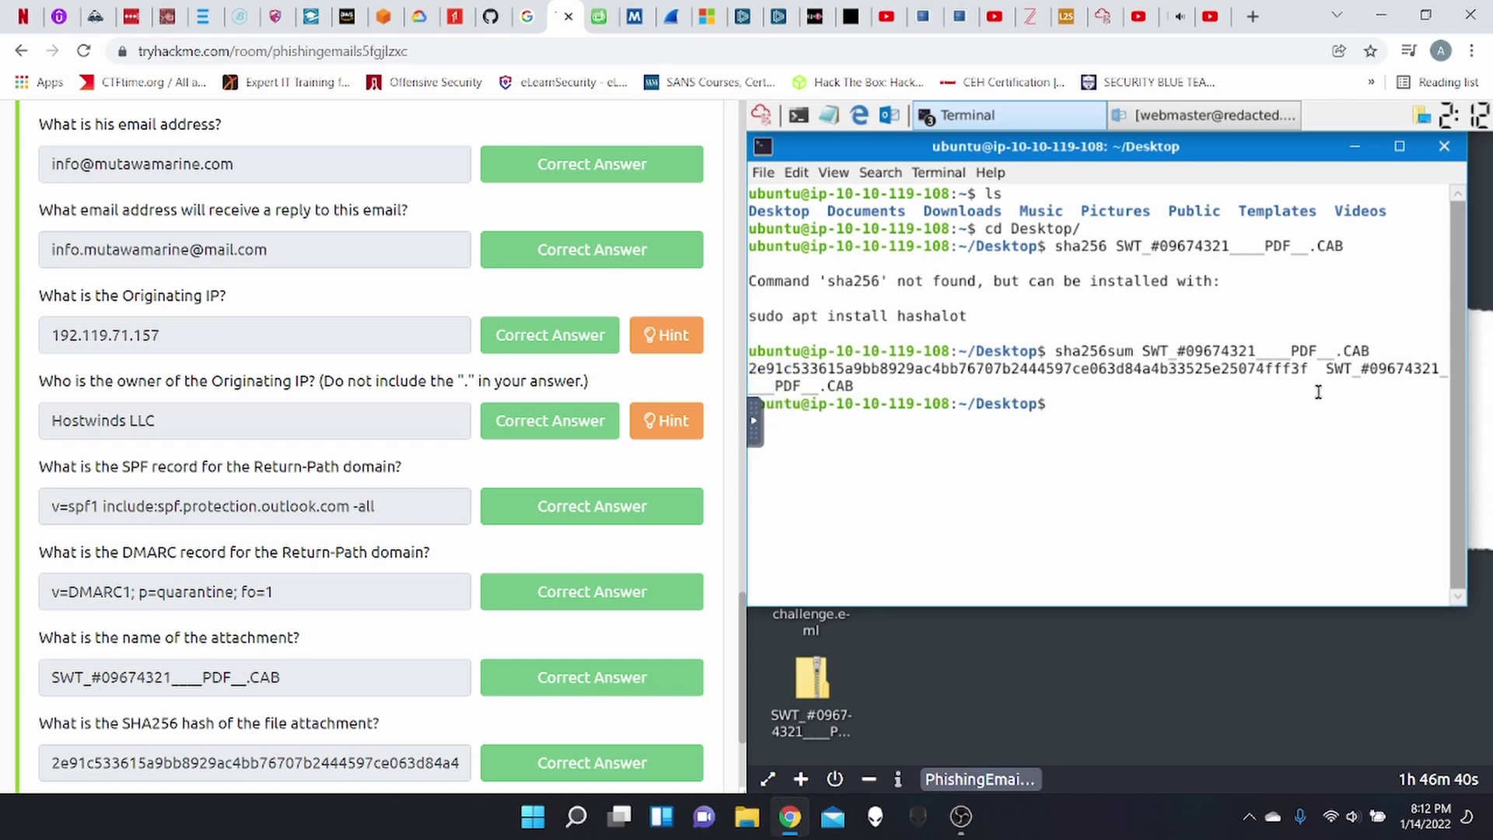
Copy the hash 2e91c533…074fff3f and switch the machine to fullscreen.
drag(1309, 370, 748, 371)
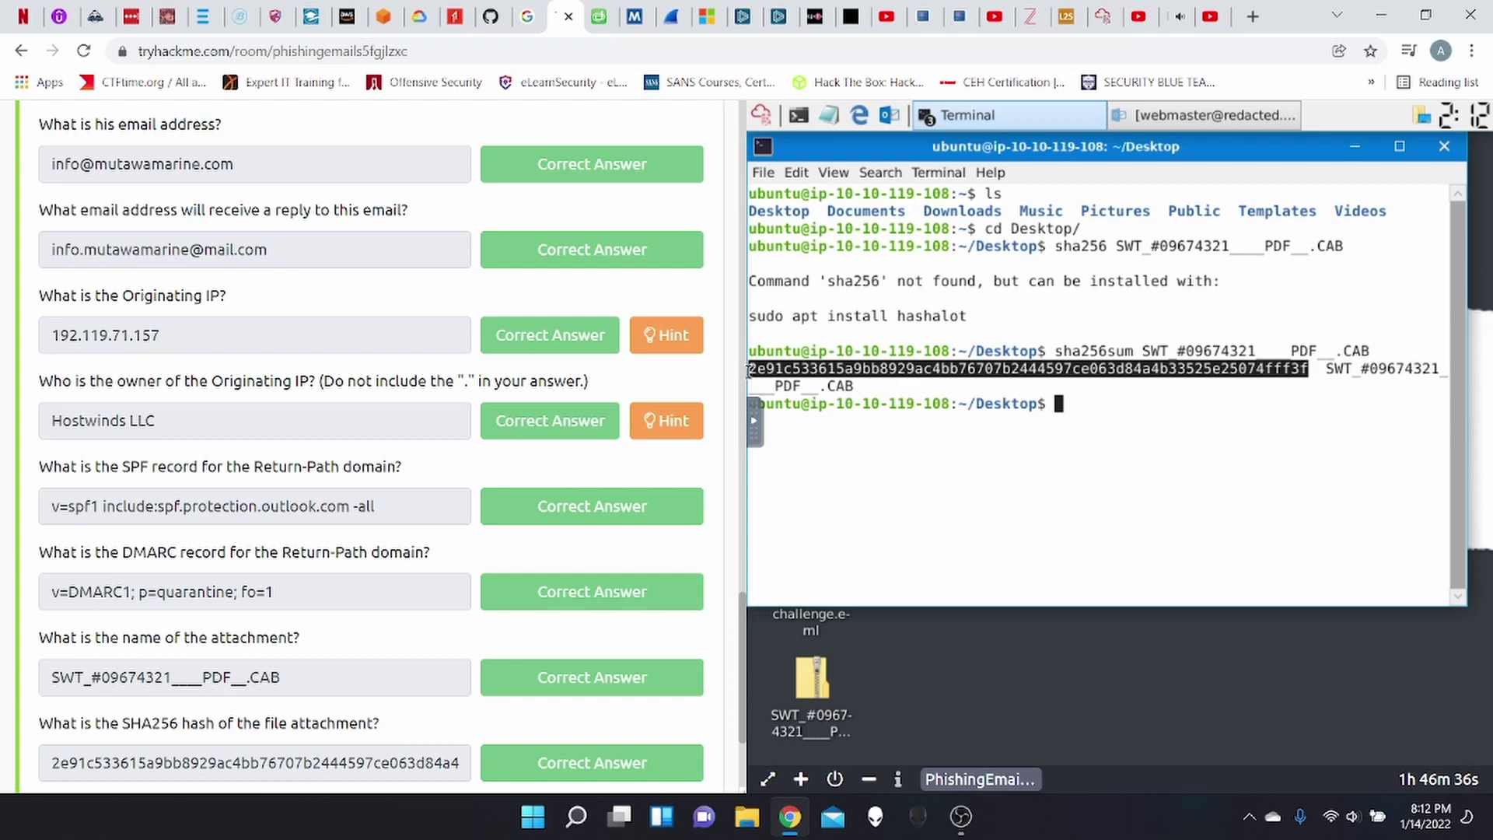
right_click(753, 372)
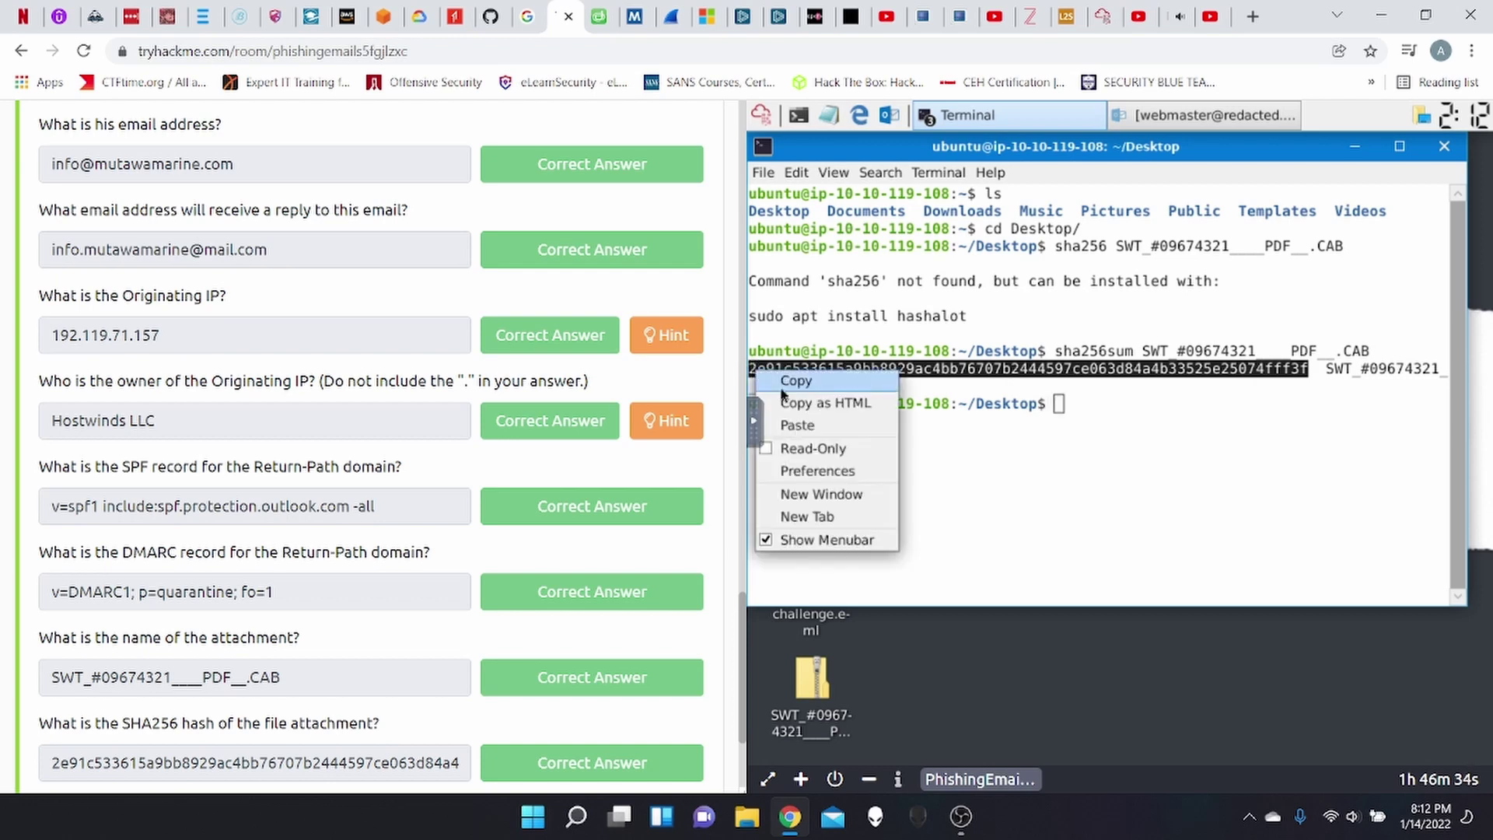
click(782, 389)
scroll(545, 466, up, 8)
click(753, 420)
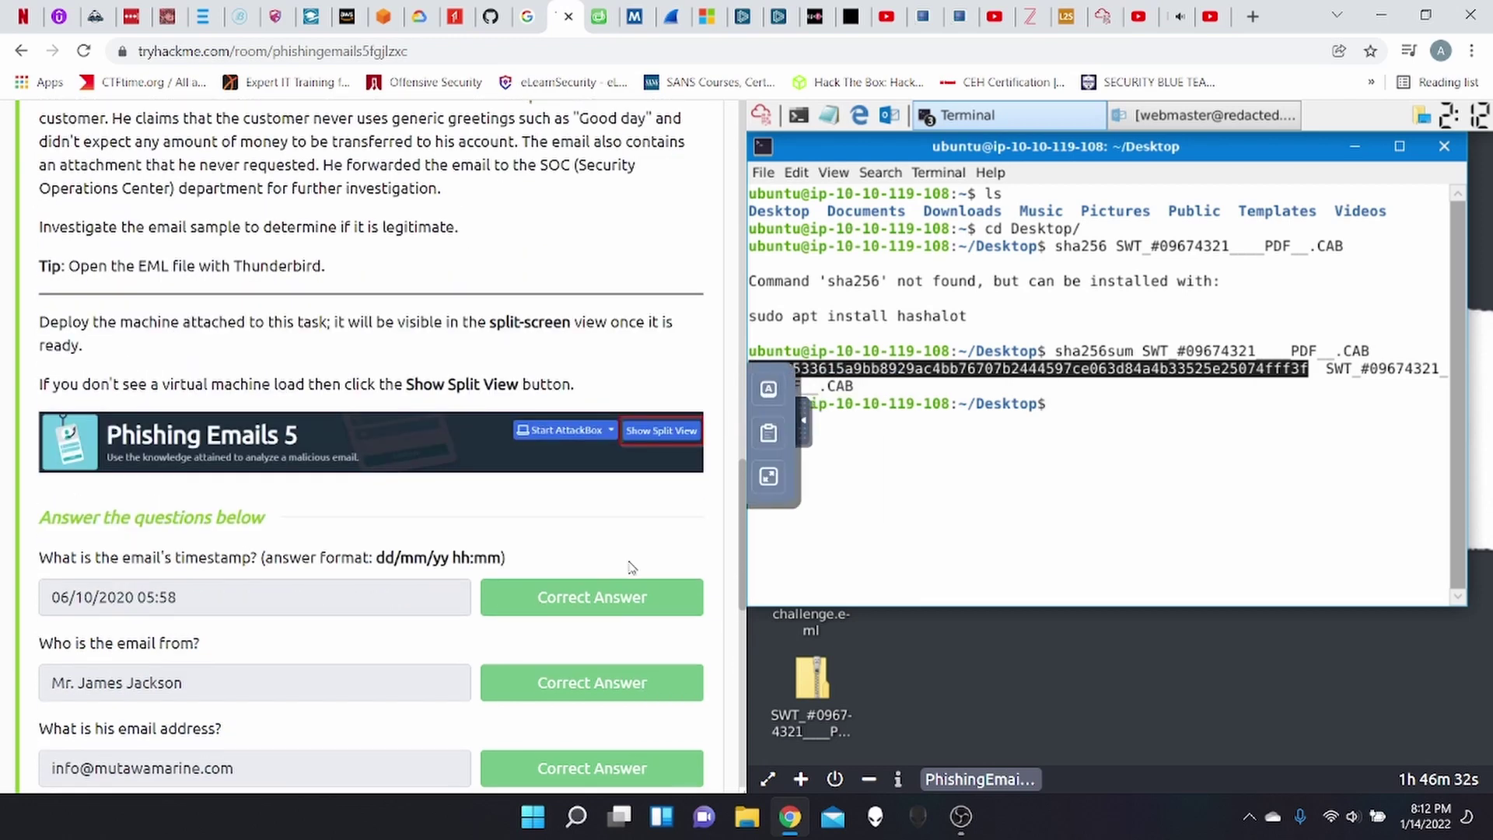
scroll(632, 568, down, 4)
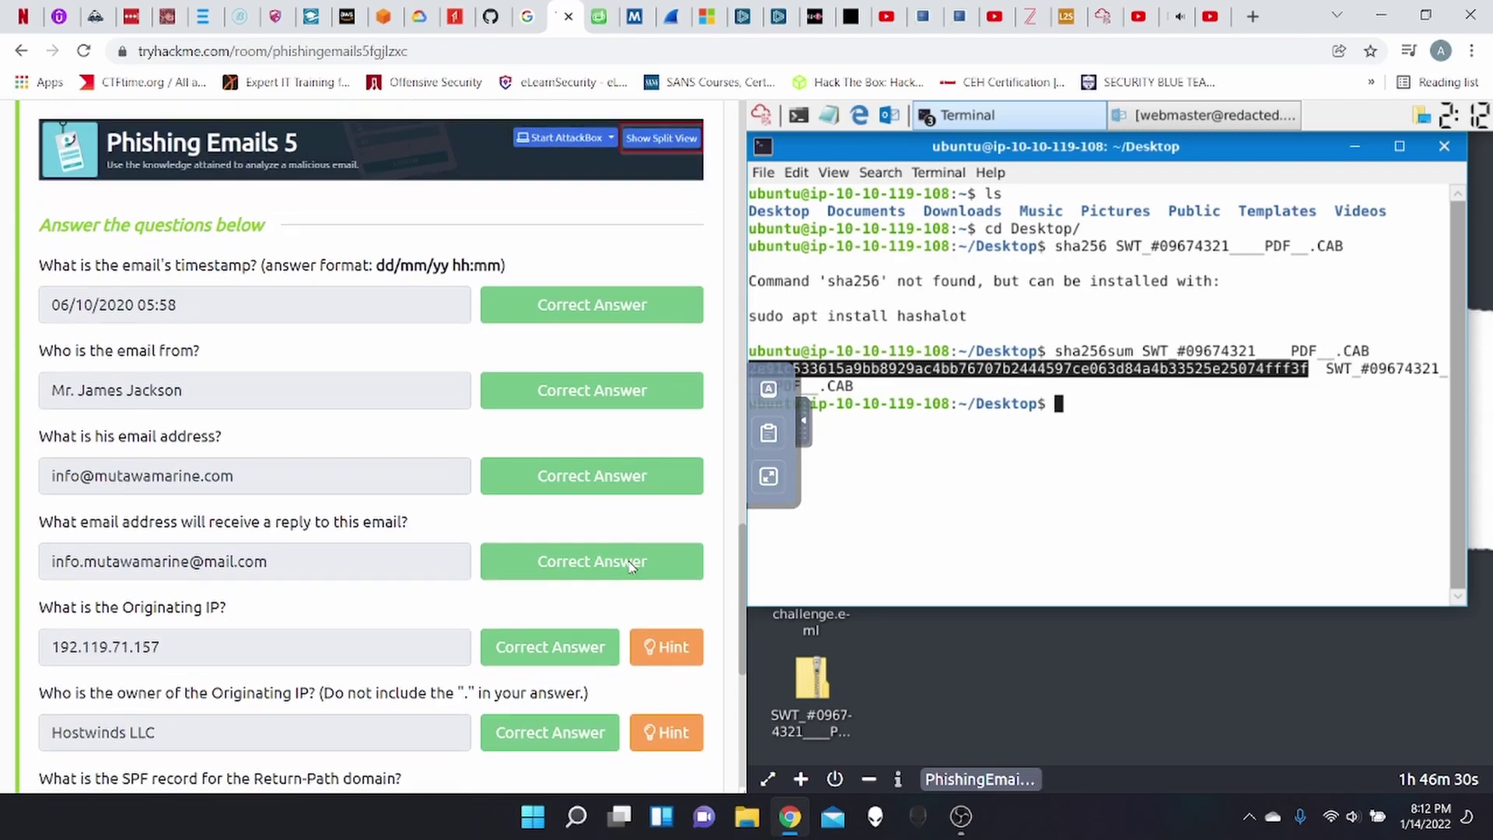
click(768, 476)
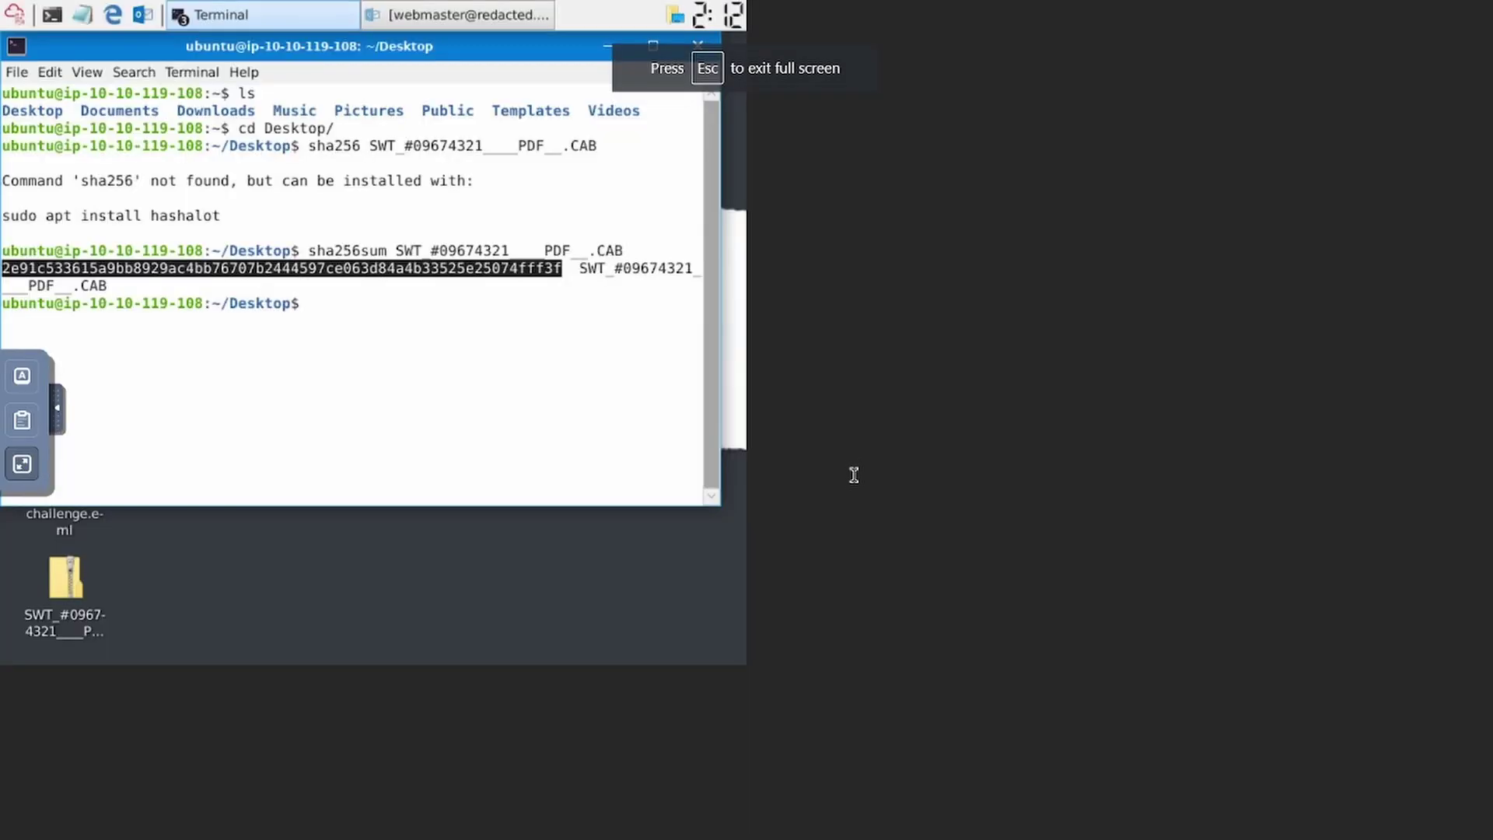
Check the copied hash in the clipboard panel, then leave fullscreen.
click(22, 420)
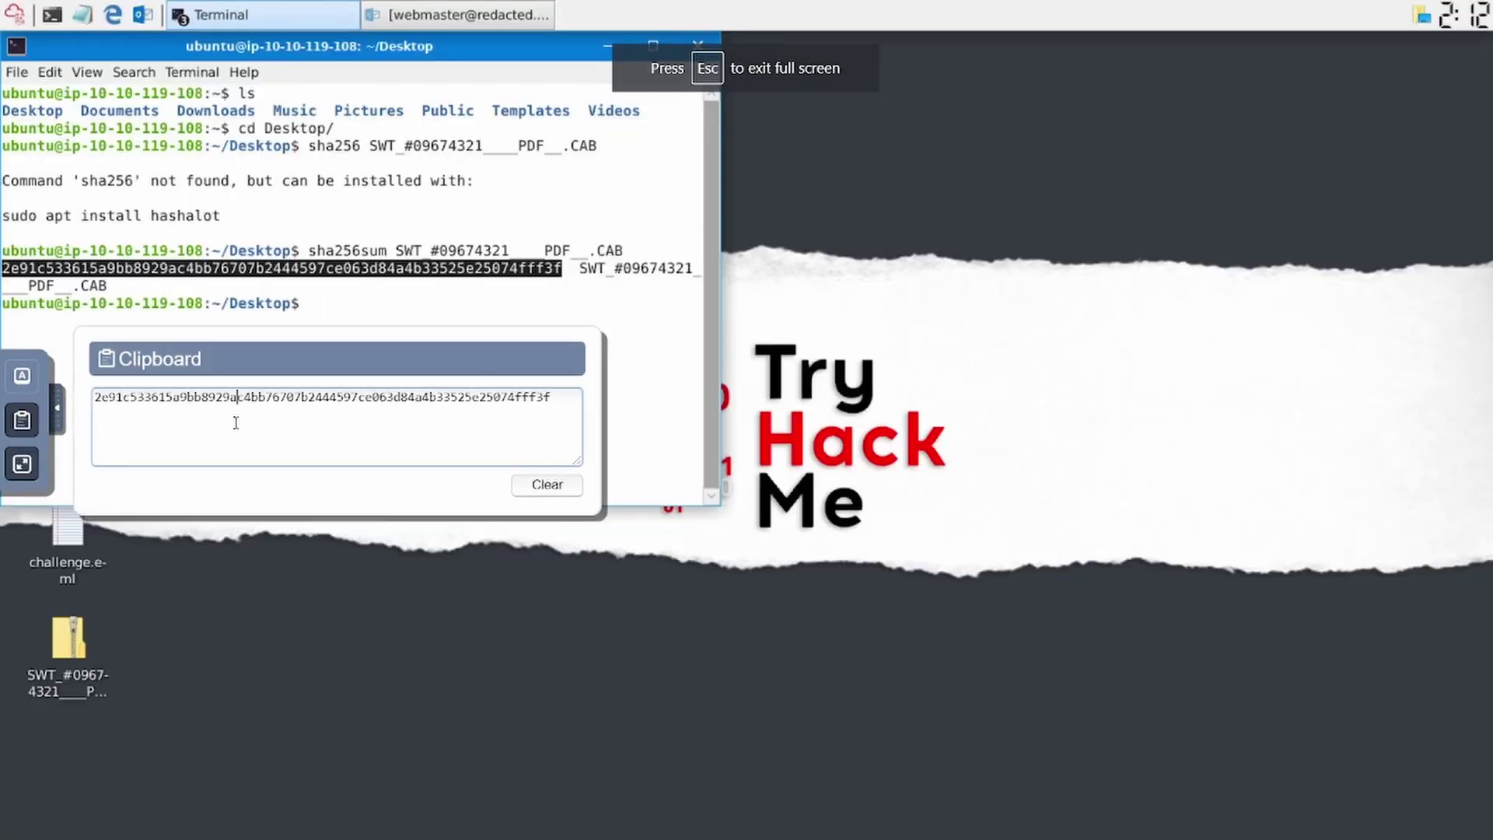
key(ctrl+a)
key(ctrl+c)
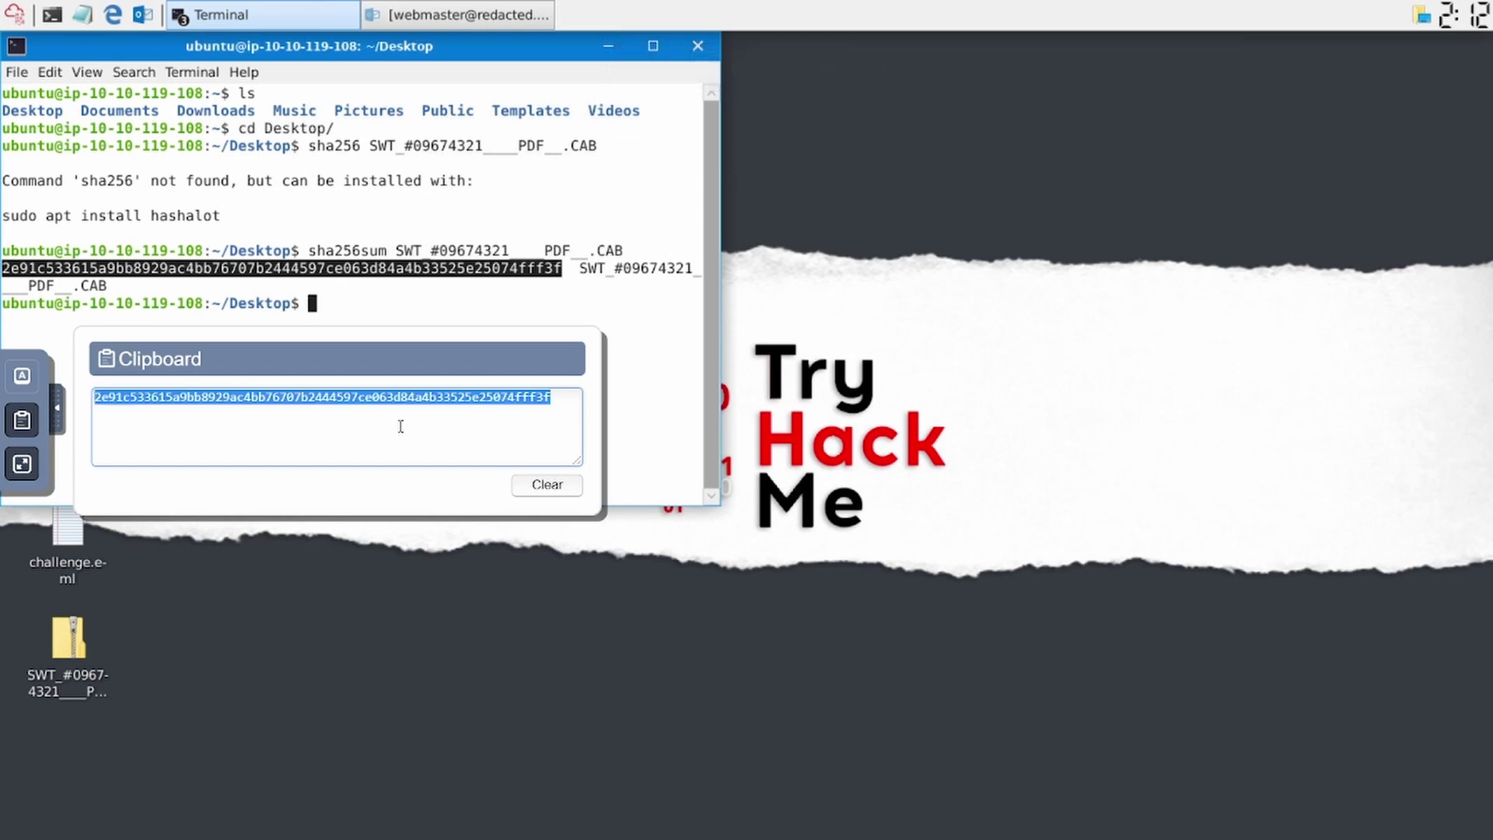
click(56, 413)
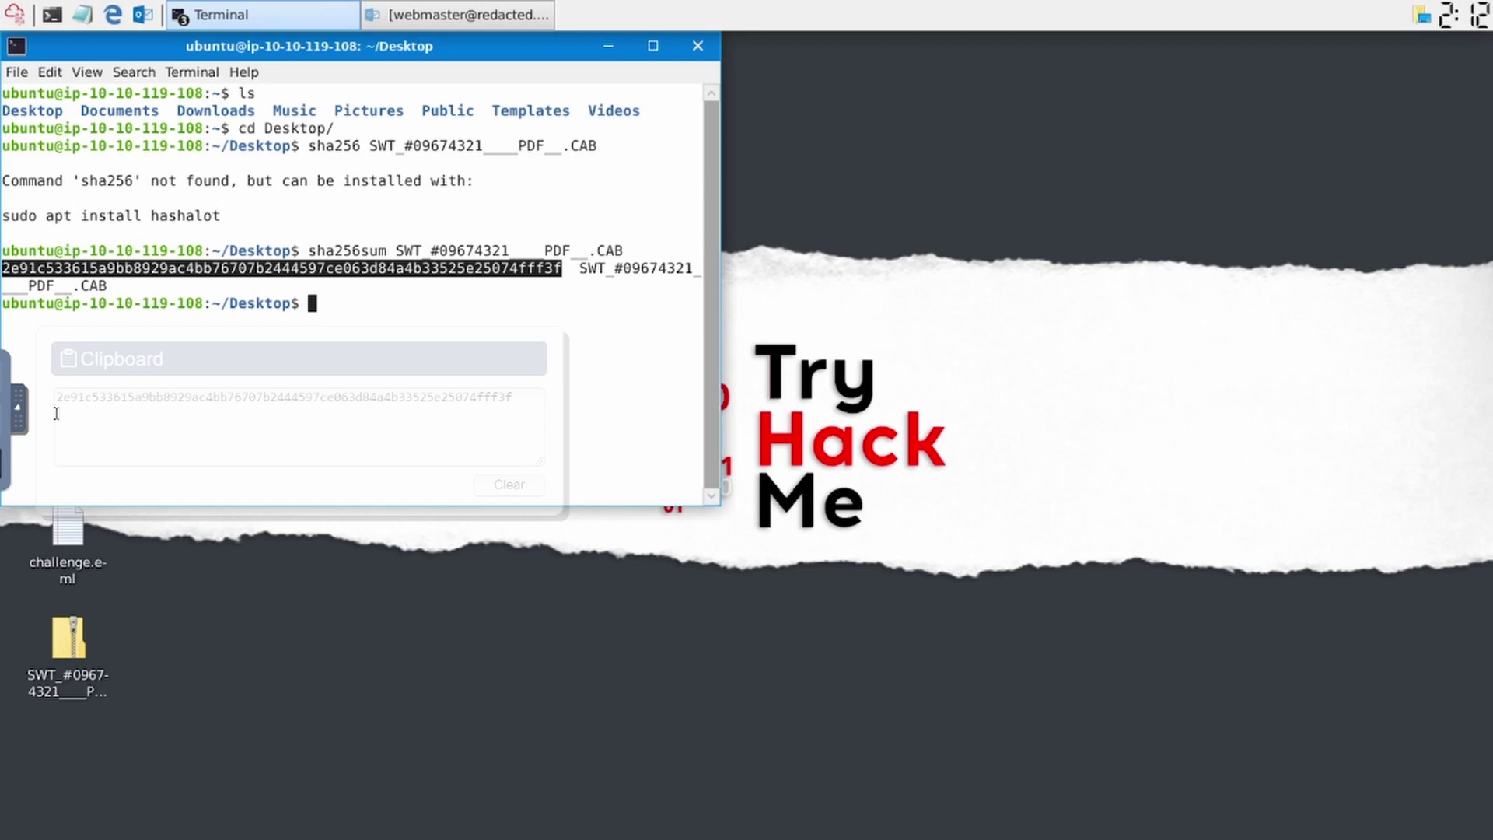
mouse_move(17, 413)
click(17, 459)
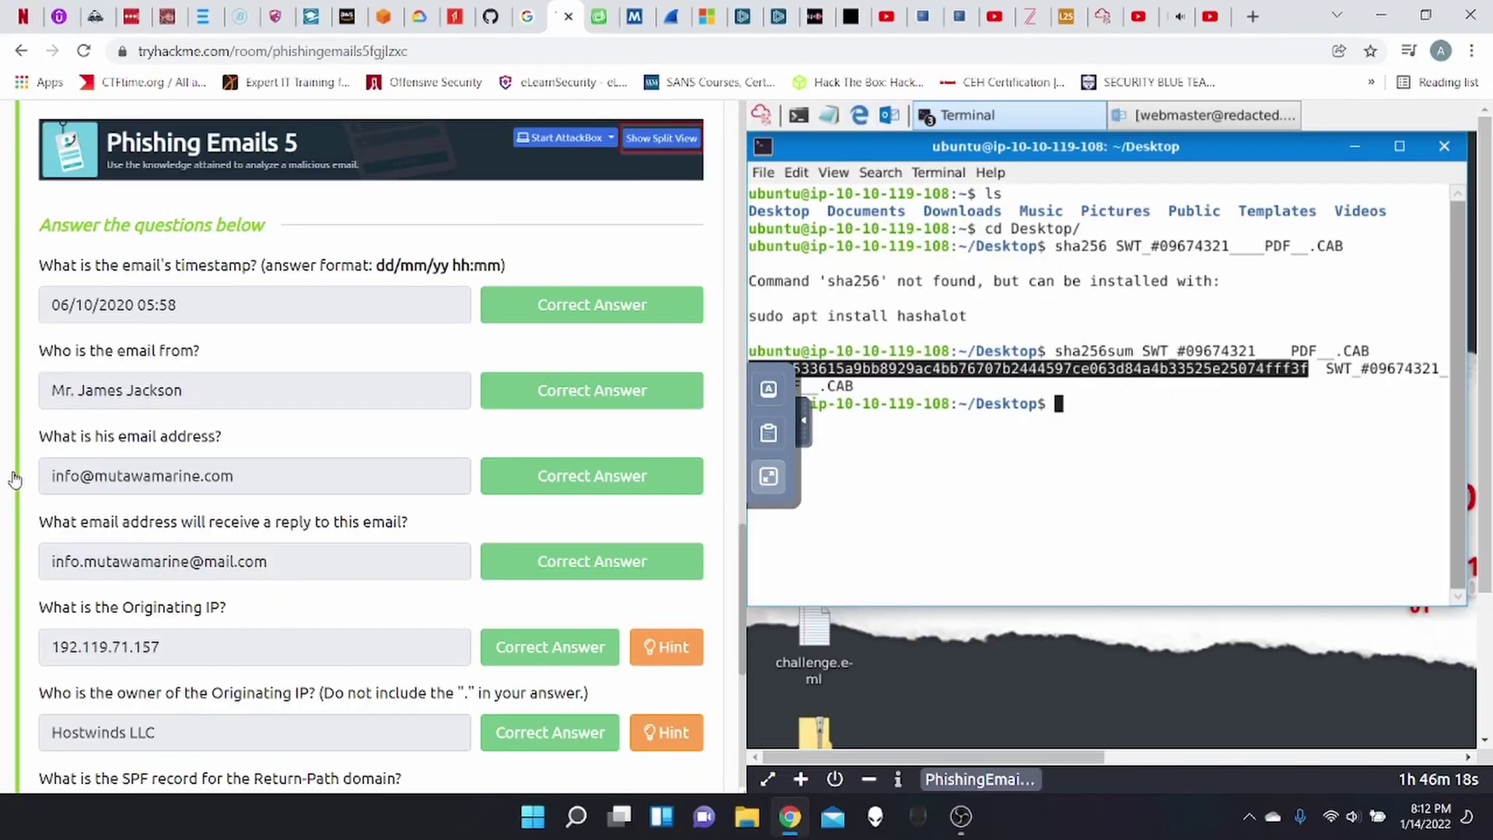
Go to VirusTotal and search for the pasted SHA256 hash.
click(599, 17)
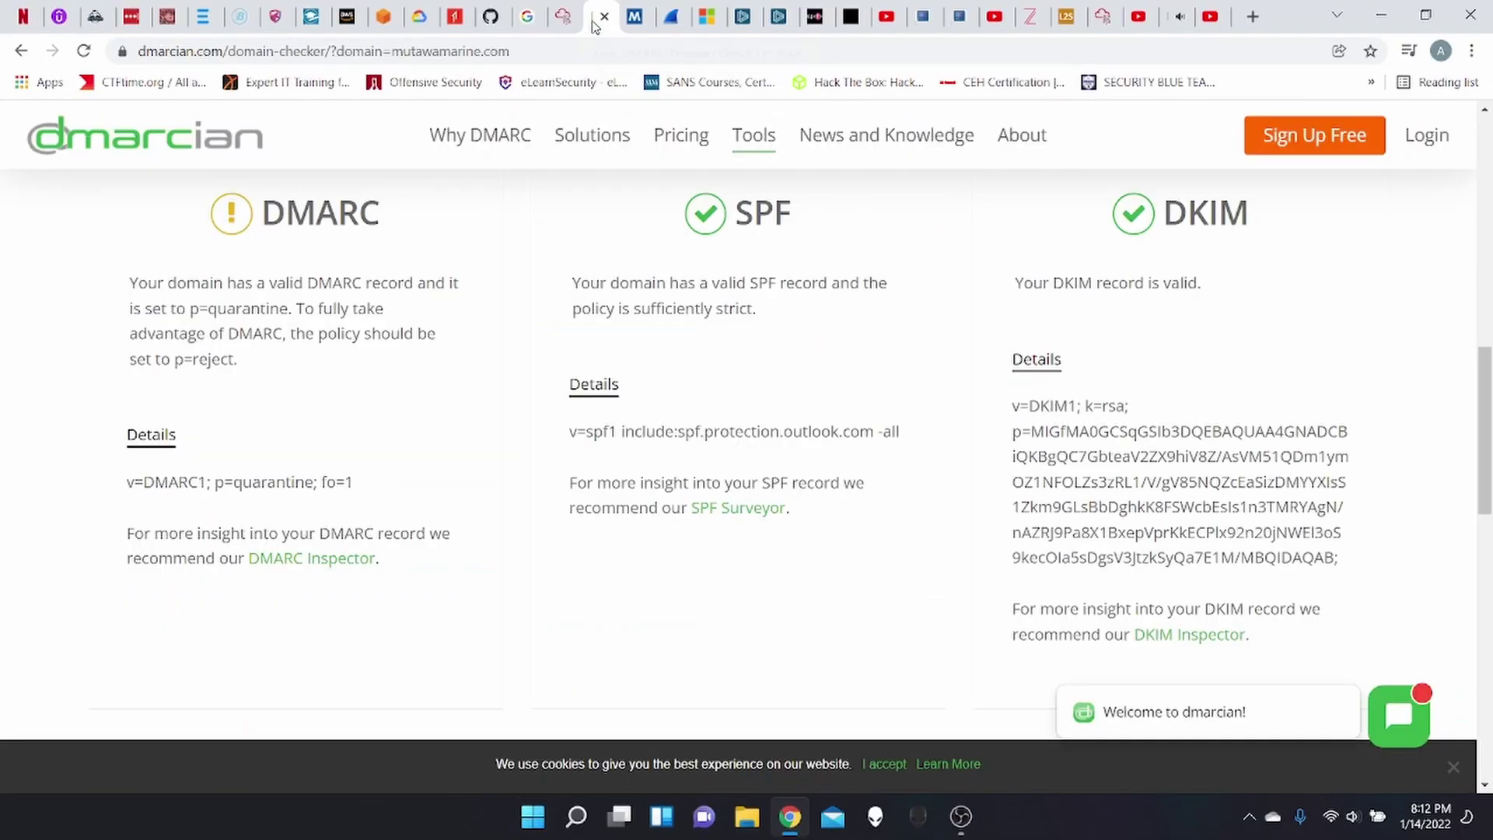
click(543, 51)
text(virus)
key(Return)
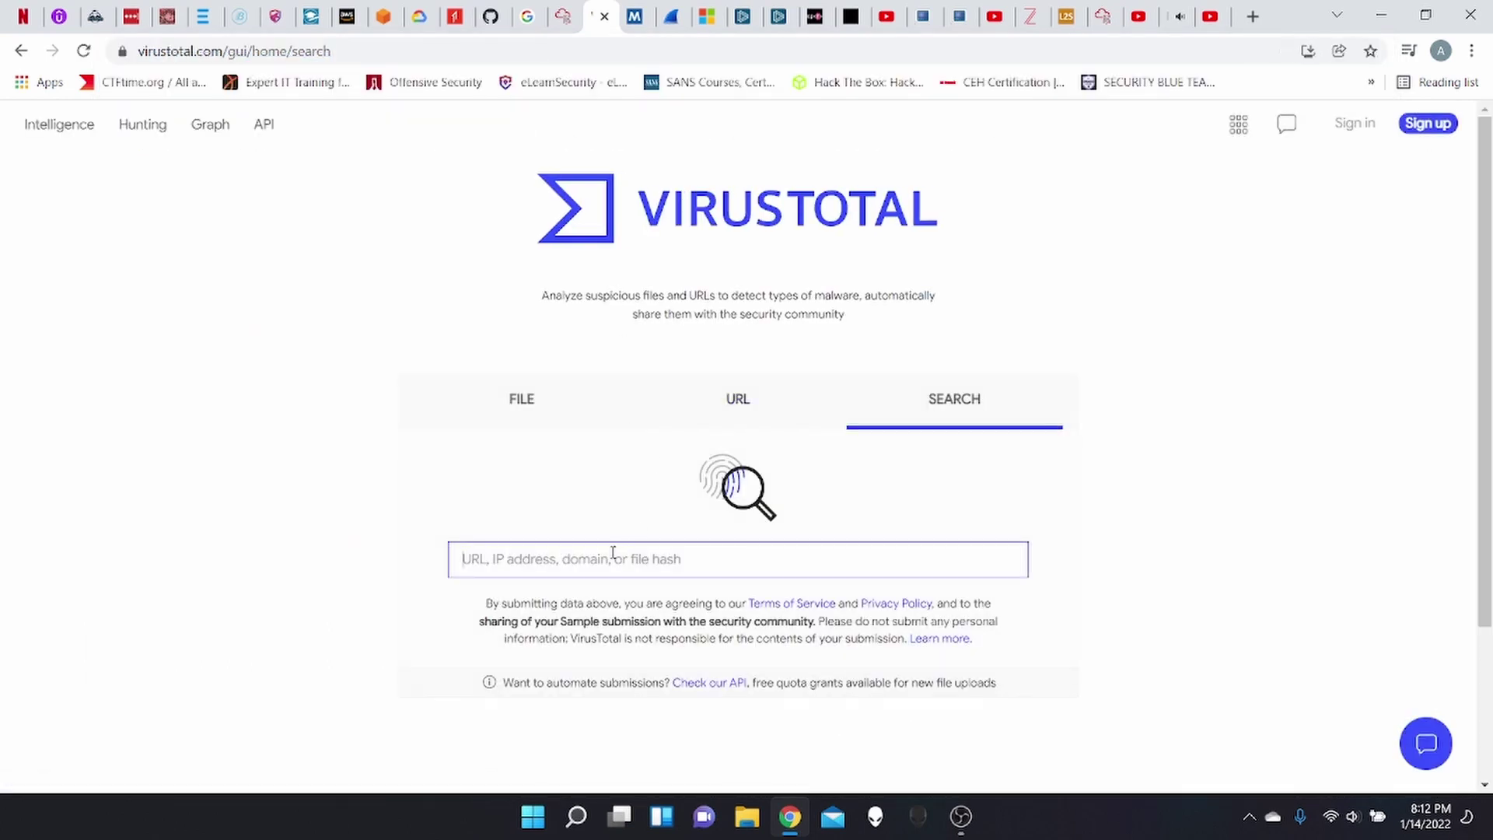
right_click(612, 552)
click(686, 394)
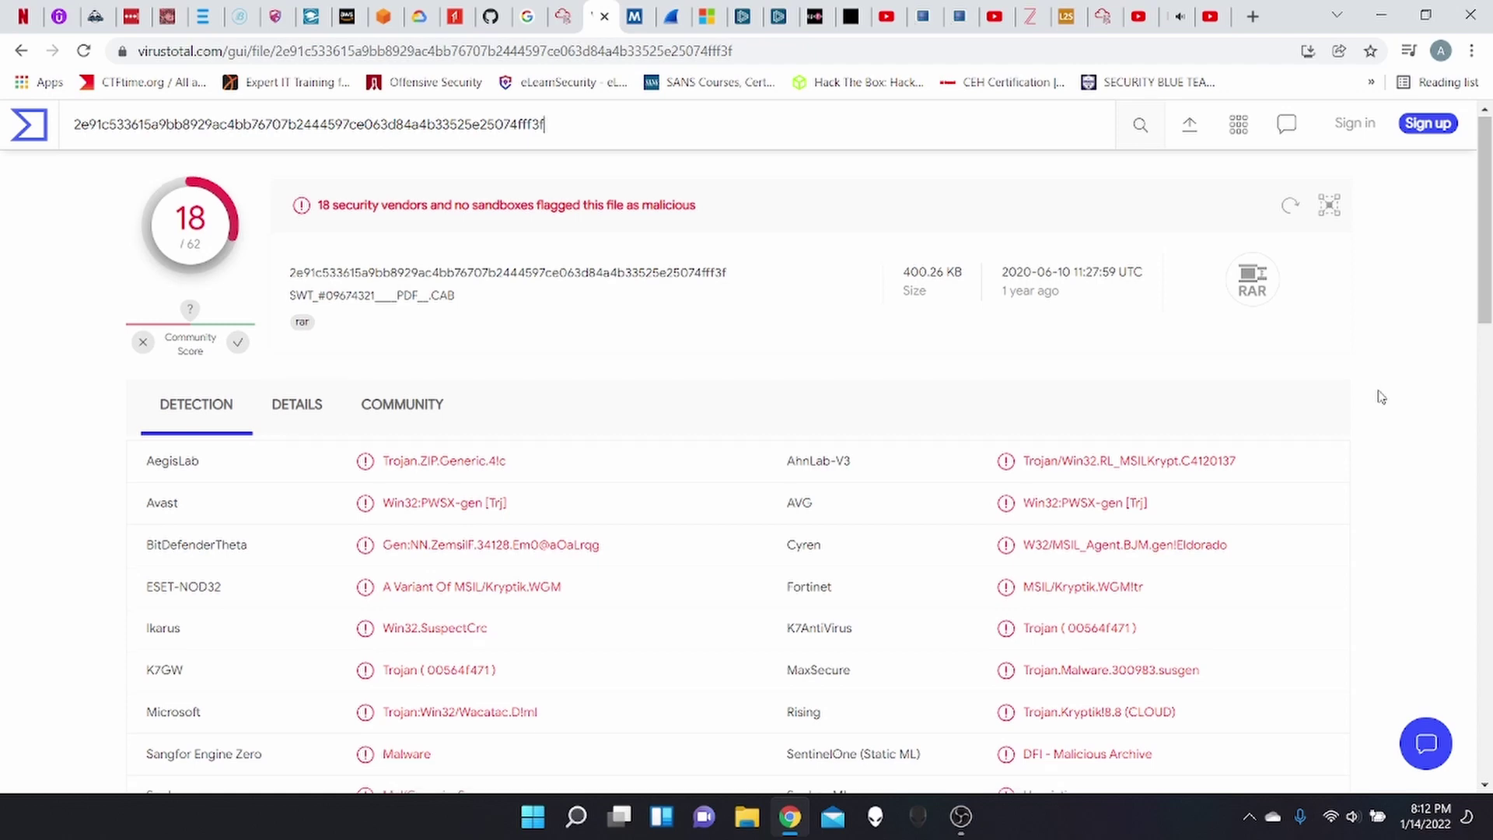
Review the report: 18 of 62 vendors flag it, a 400.26 KB RAR file.
scroll(1381, 397, down, 1)
scroll(1381, 397, up, 1)
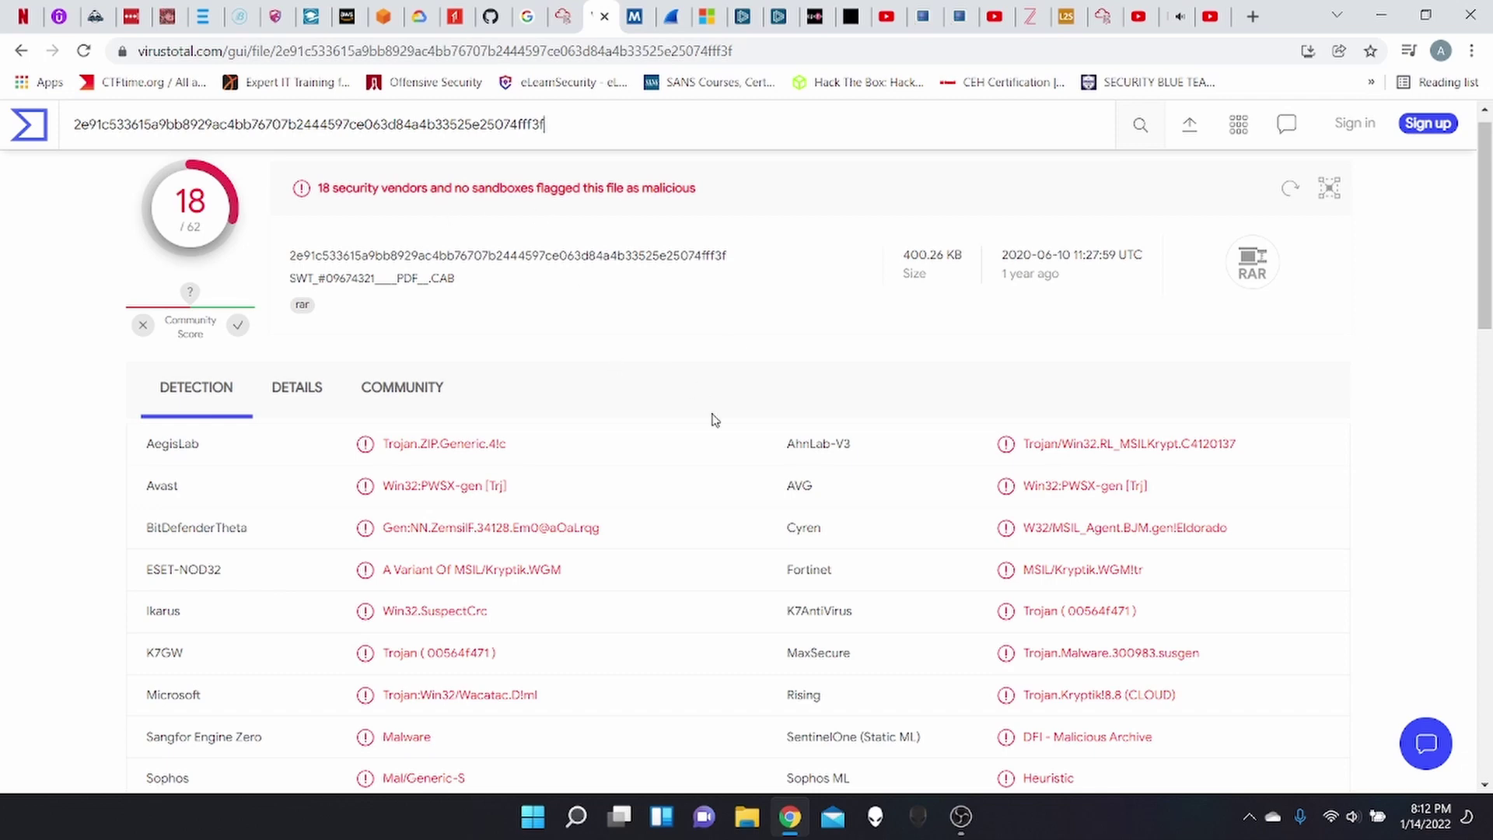
scroll(1371, 477, down, 5)
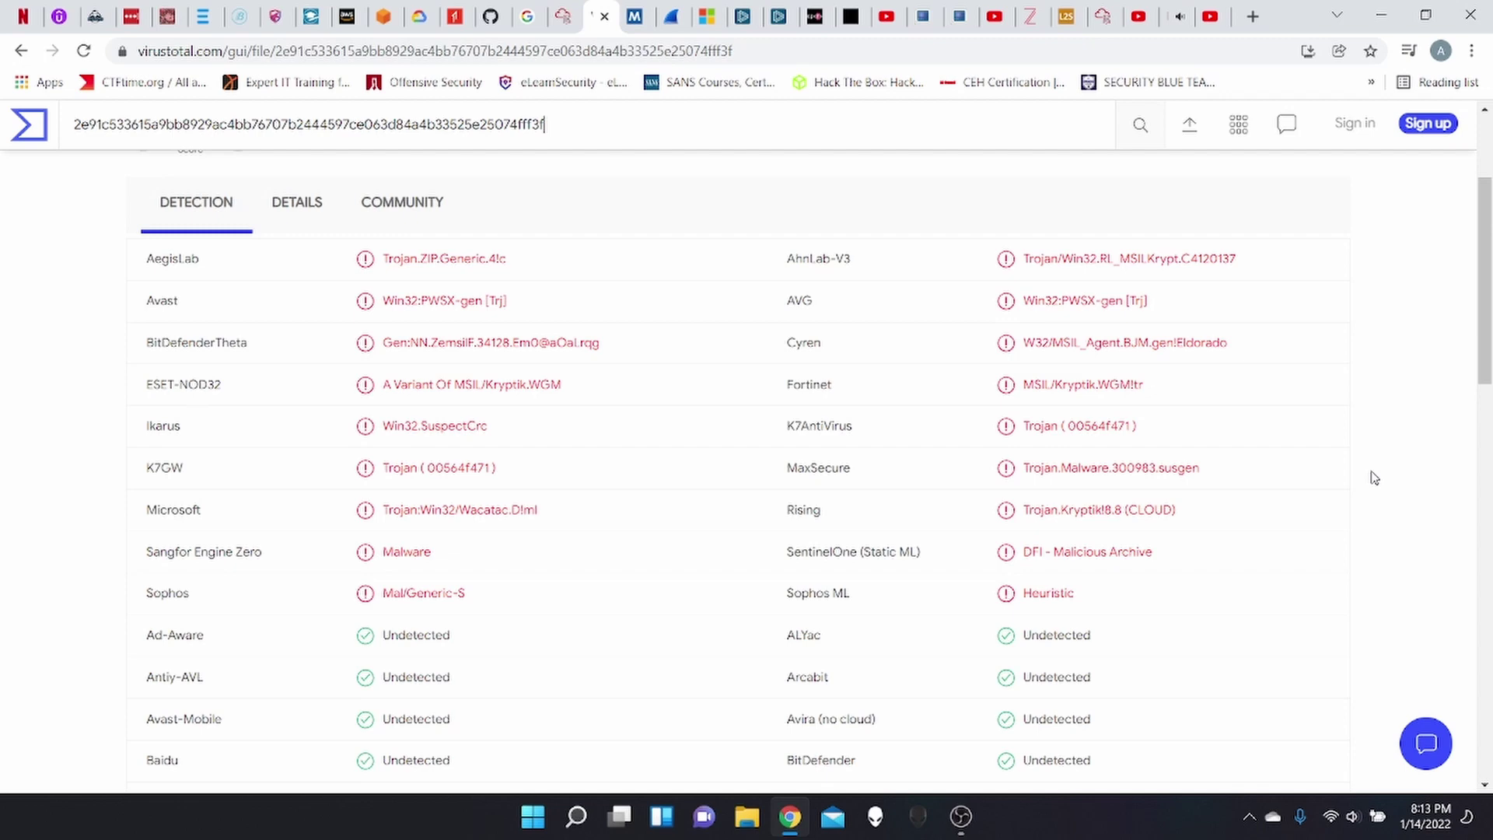
scroll(1374, 477, down, 1)
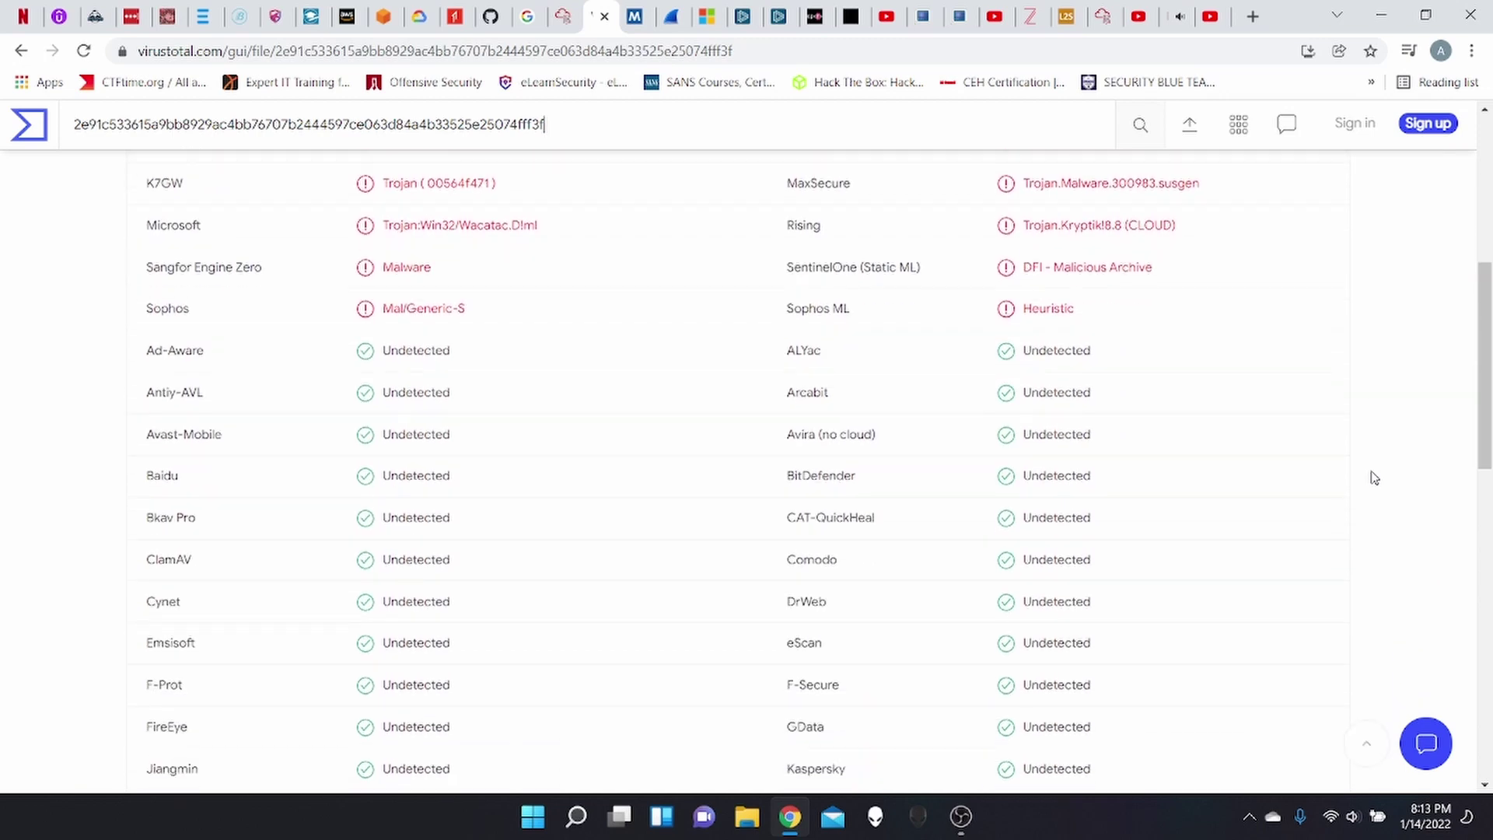
scroll(1374, 477, down, 5)
scroll(1374, 477, up, 5)
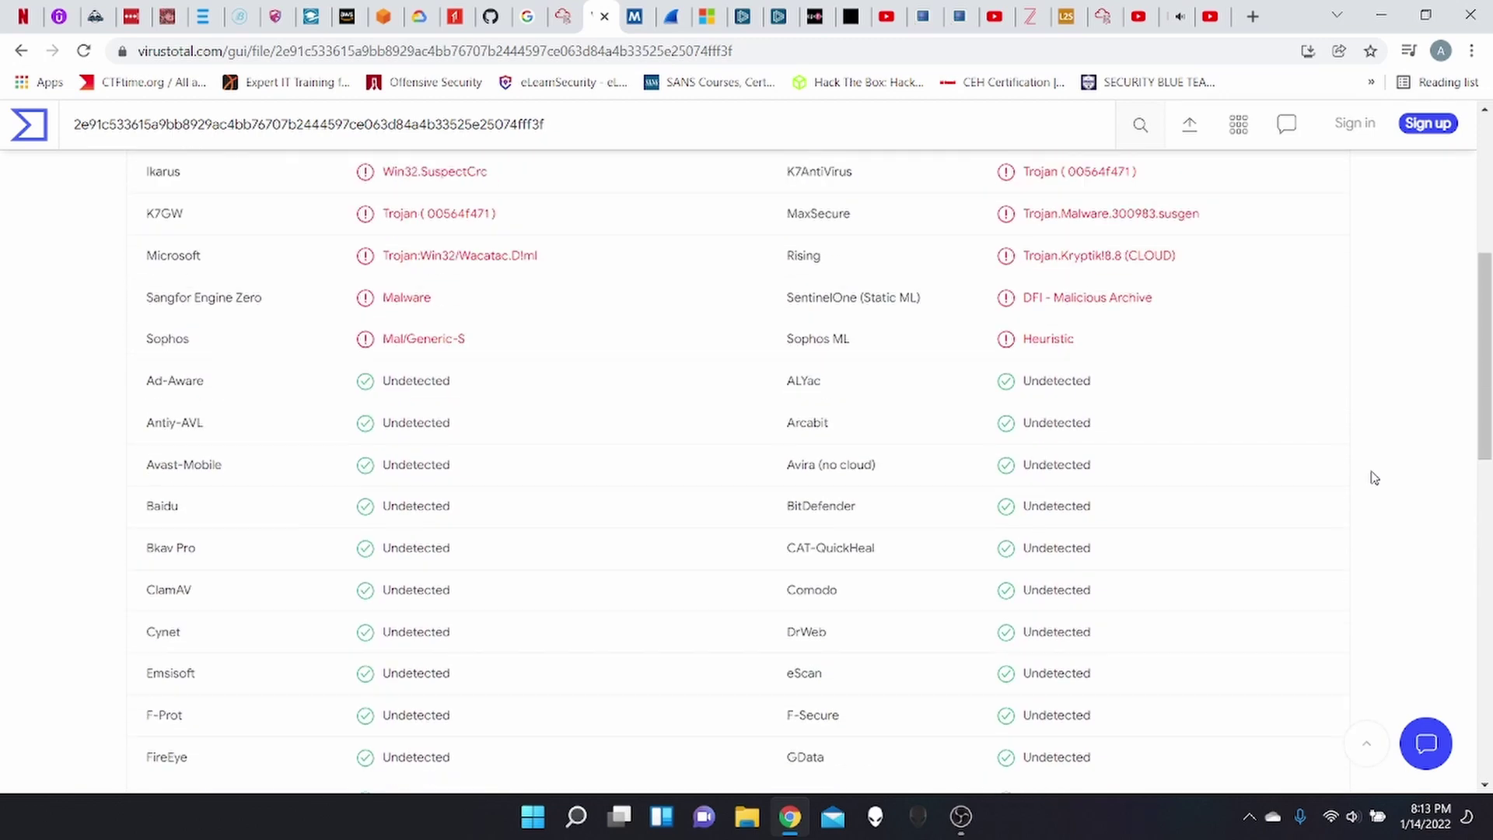
scroll(1374, 478, up, 3)
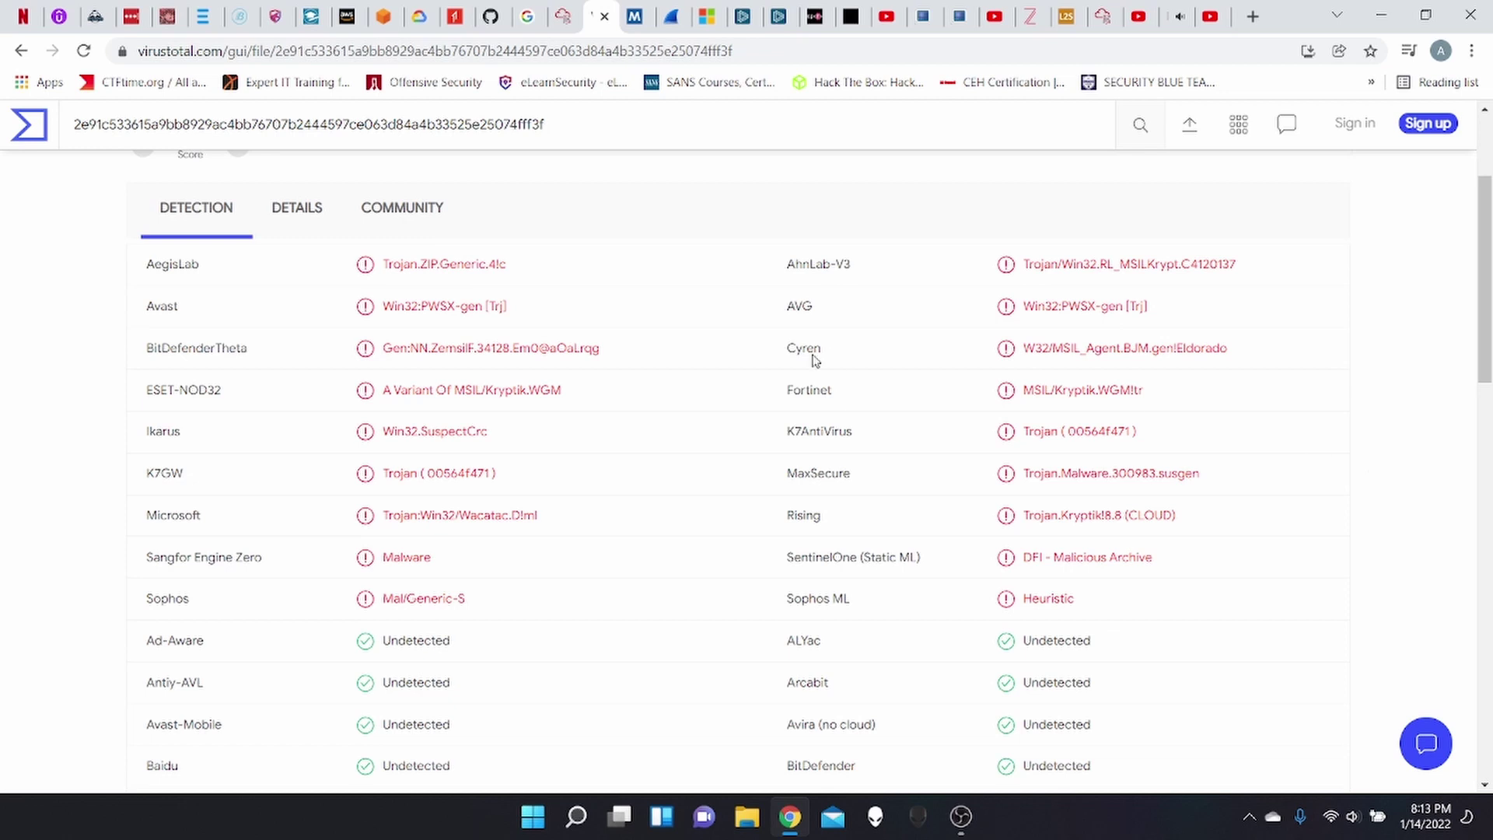
mouse_move(797, 319)
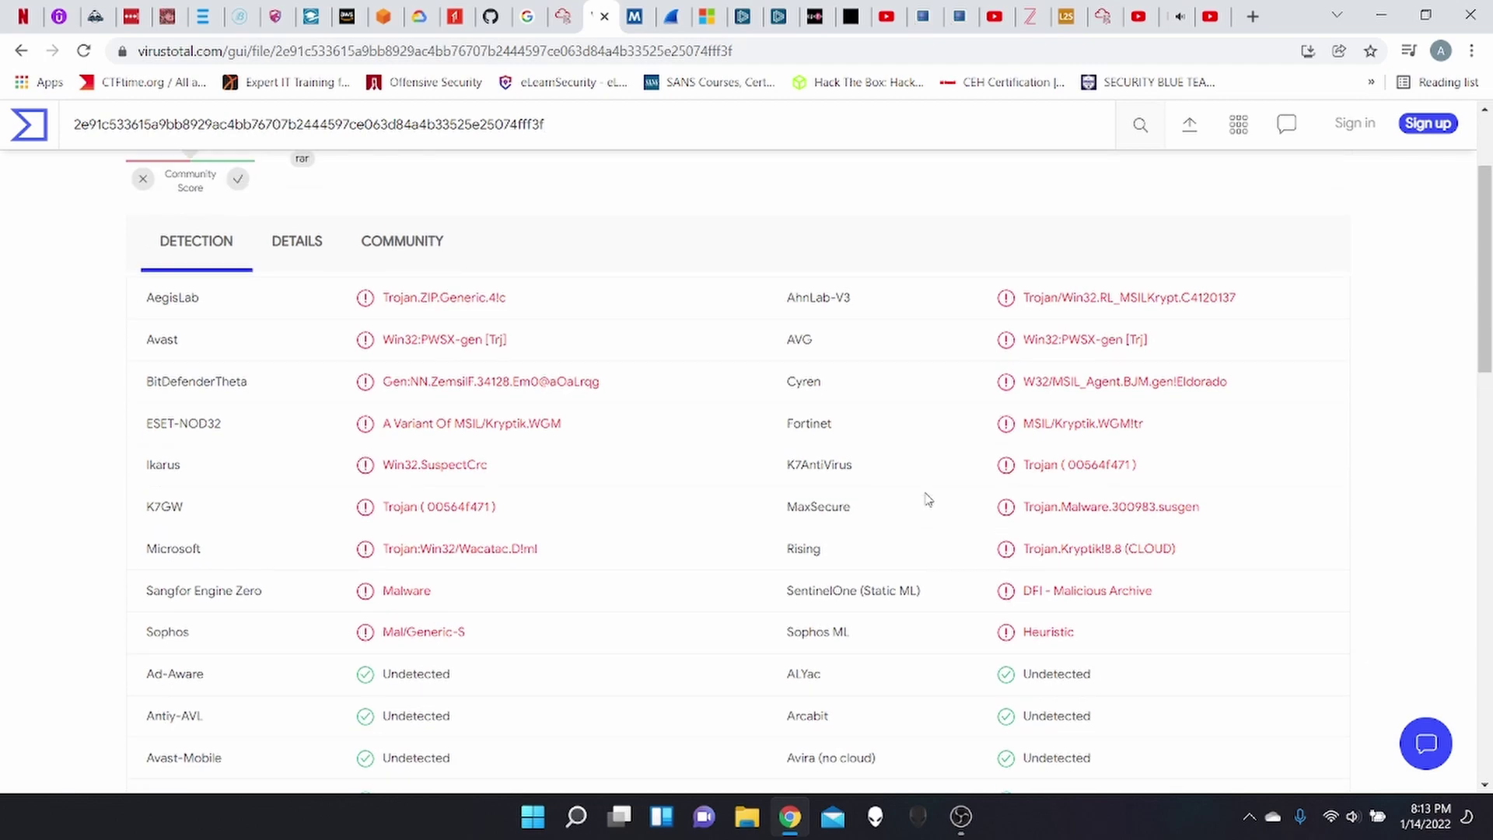
scroll(823, 445, up, 3)
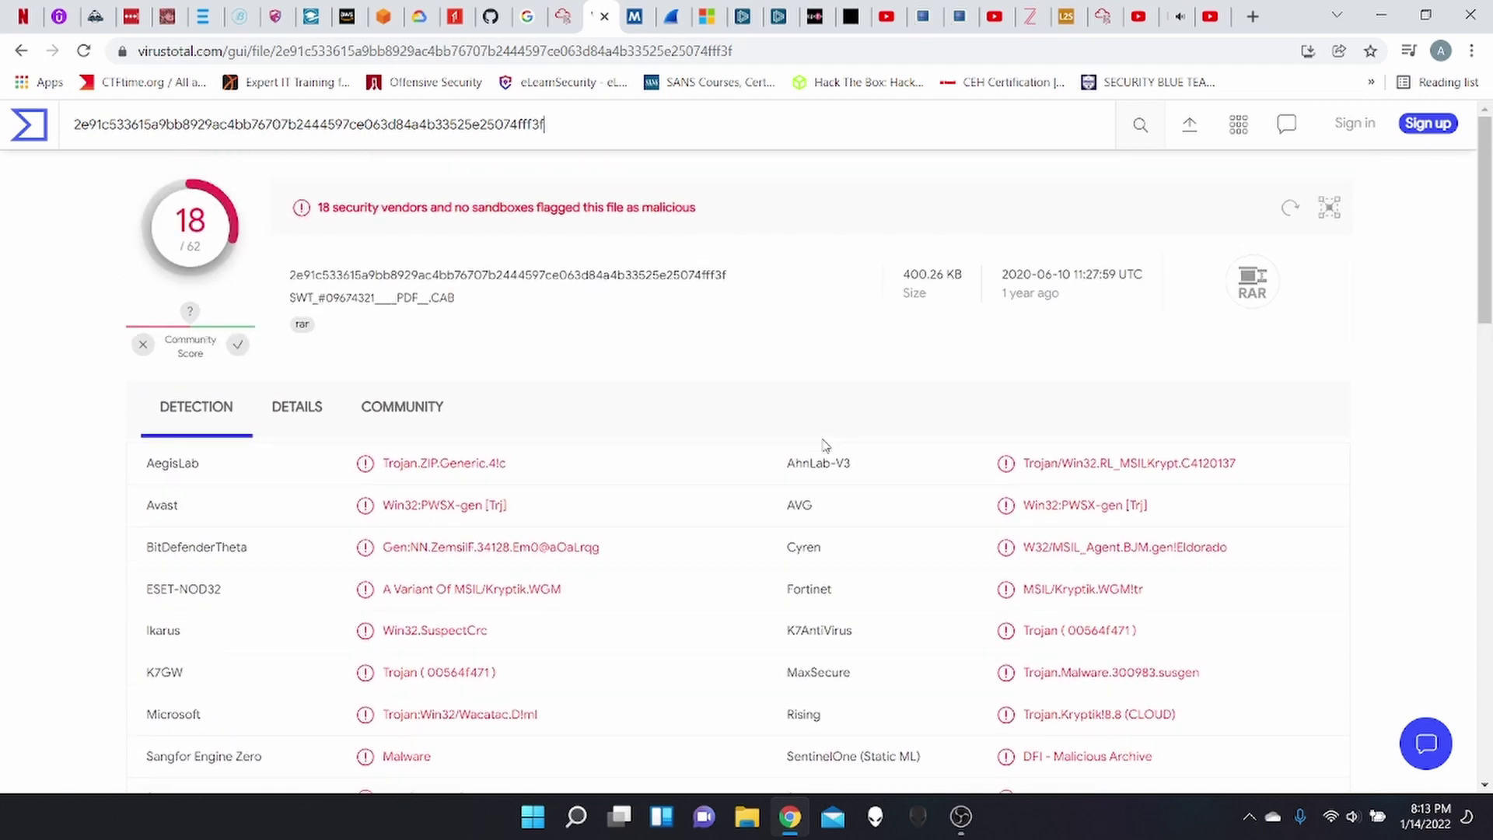
Scroll the TryHackMe room down to the attachment hash, size and extension questions.
click(561, 16)
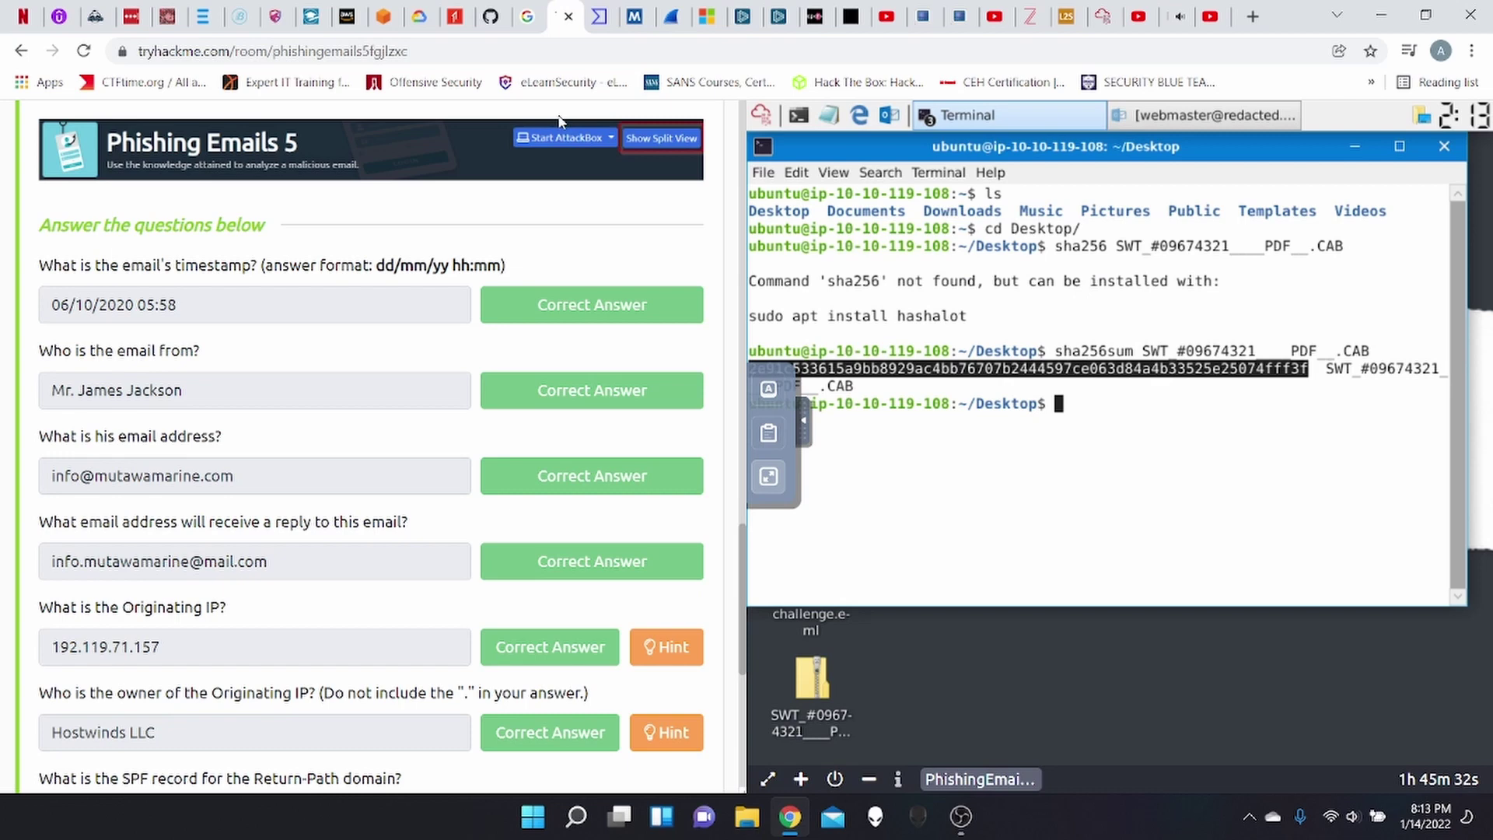
scroll(365, 568, down, 5)
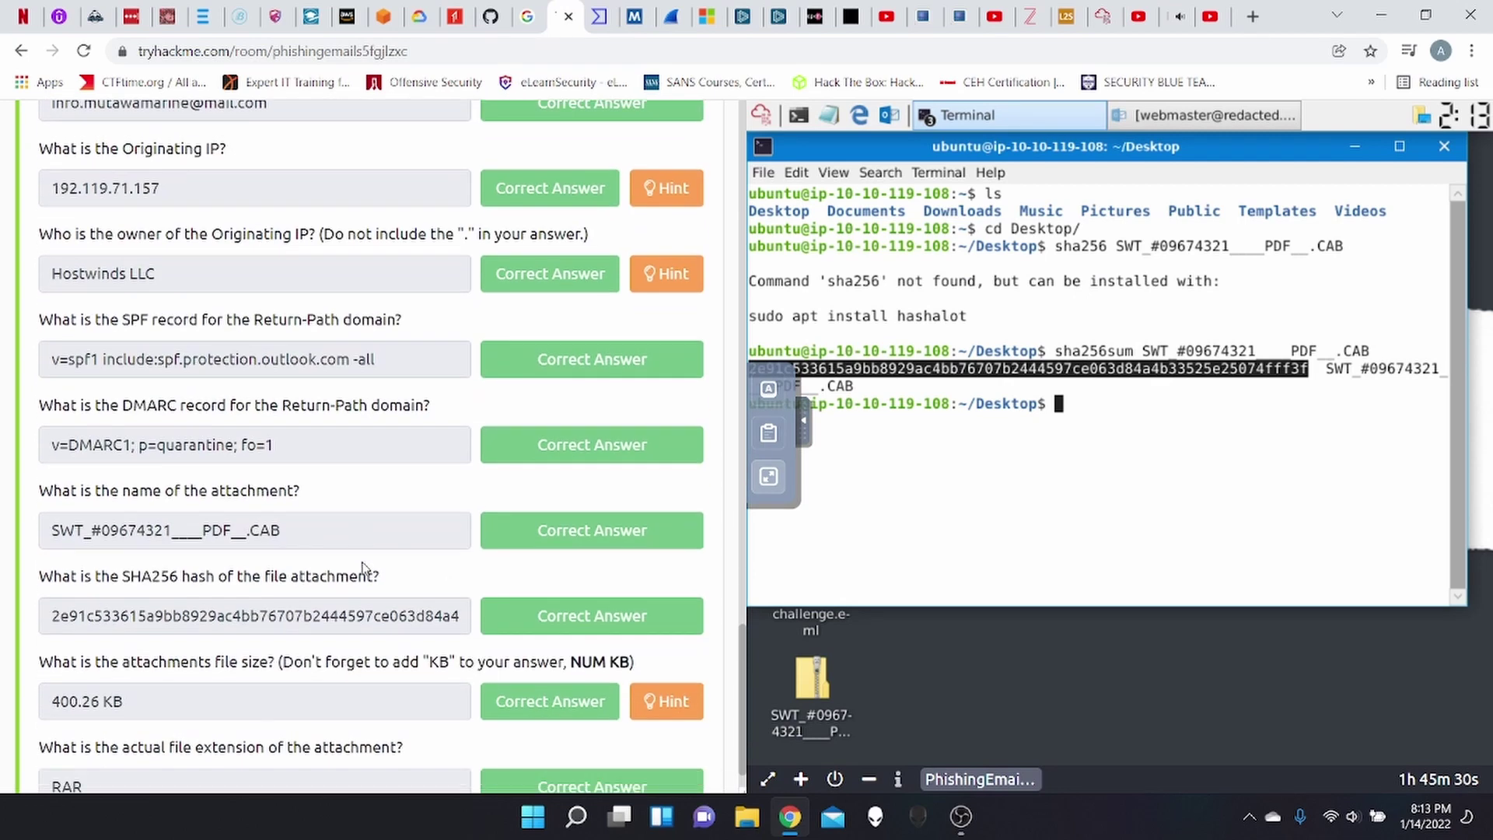
scroll(363, 567, down, 1)
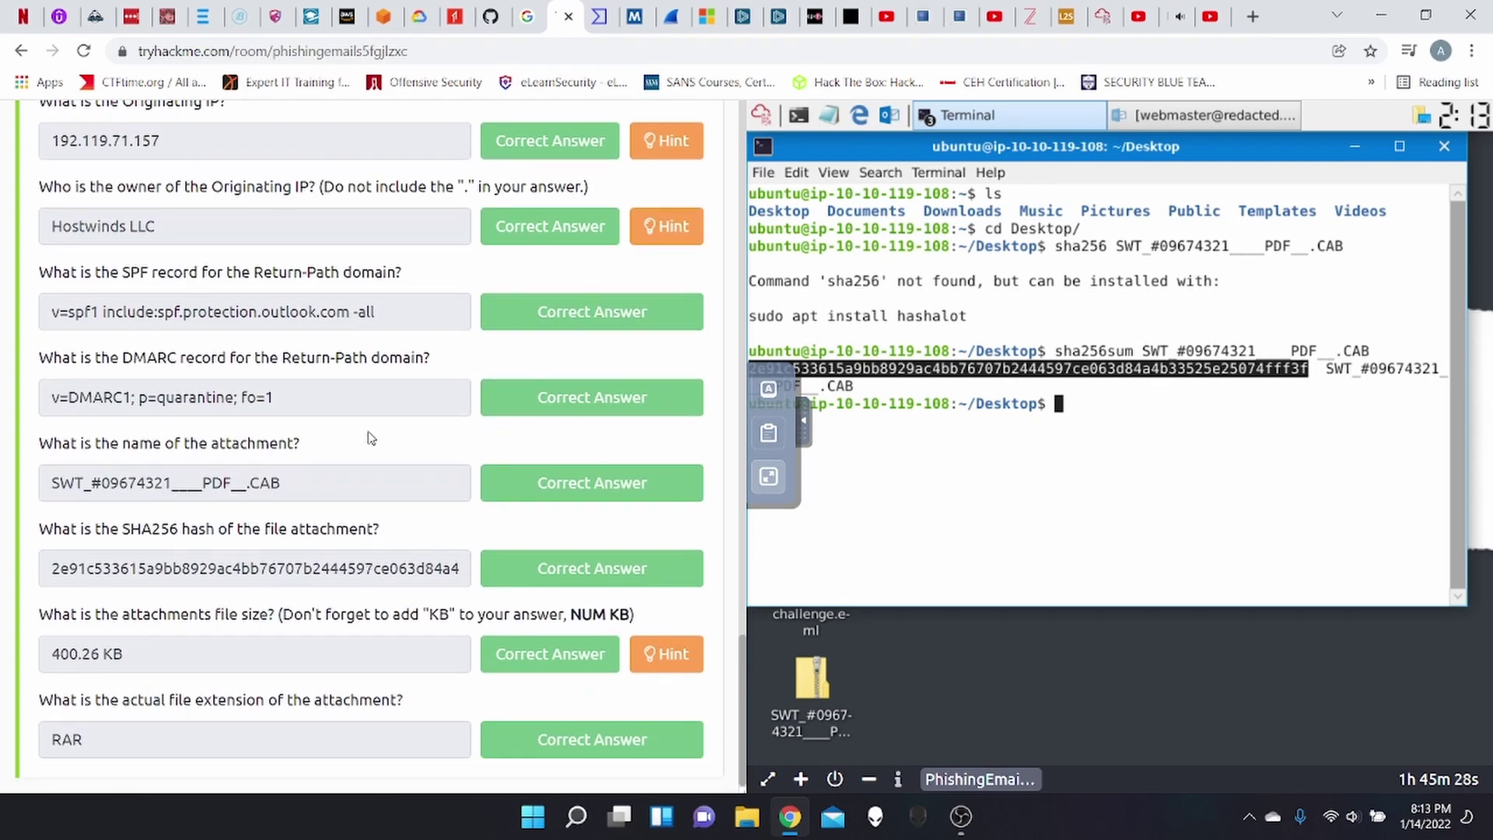
Cross-check the 400.26 KB size and RAR extension against the VirusTotal file report.
click(598, 23)
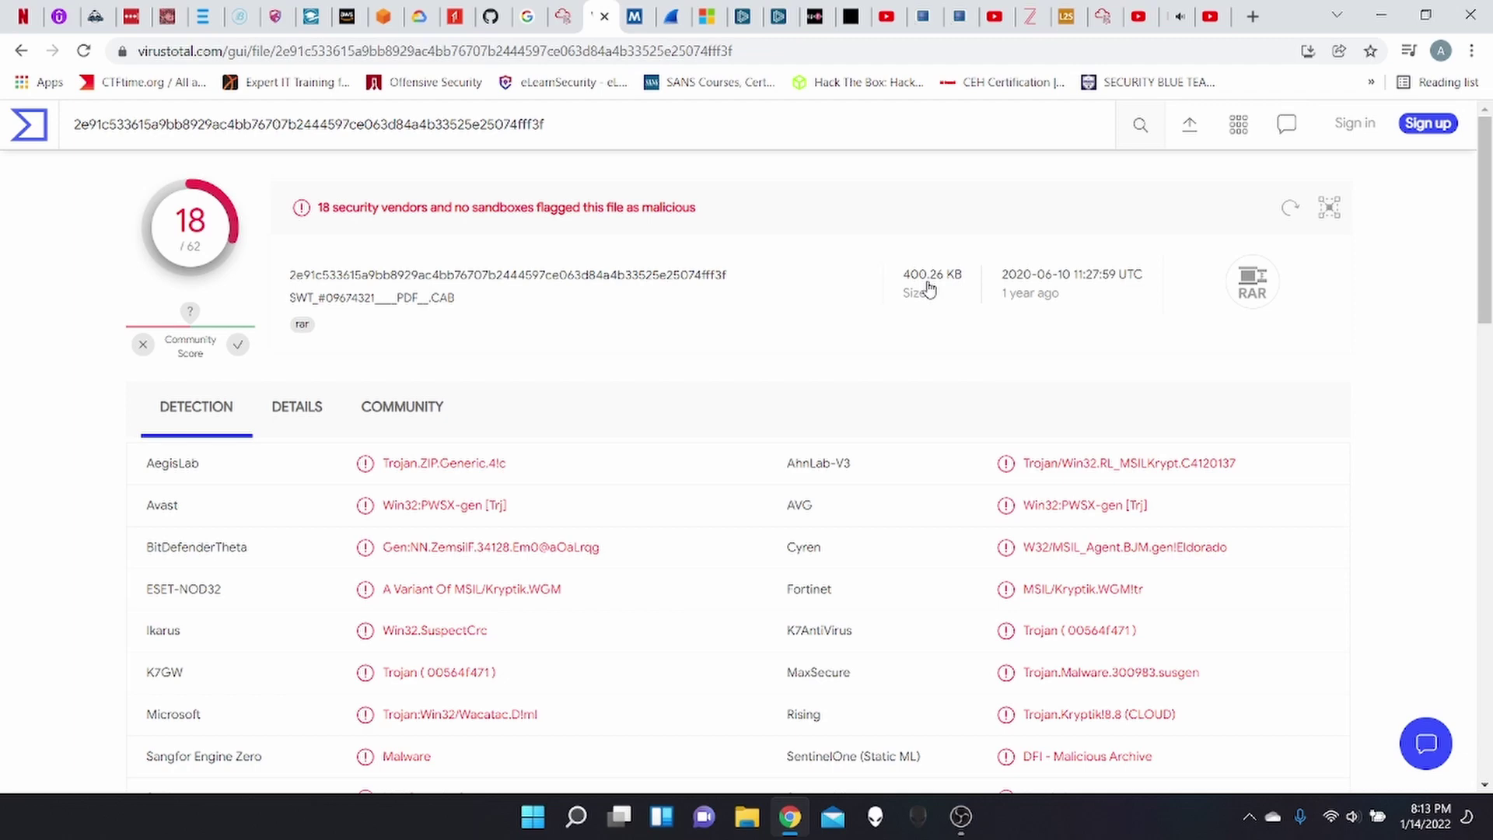
click(567, 17)
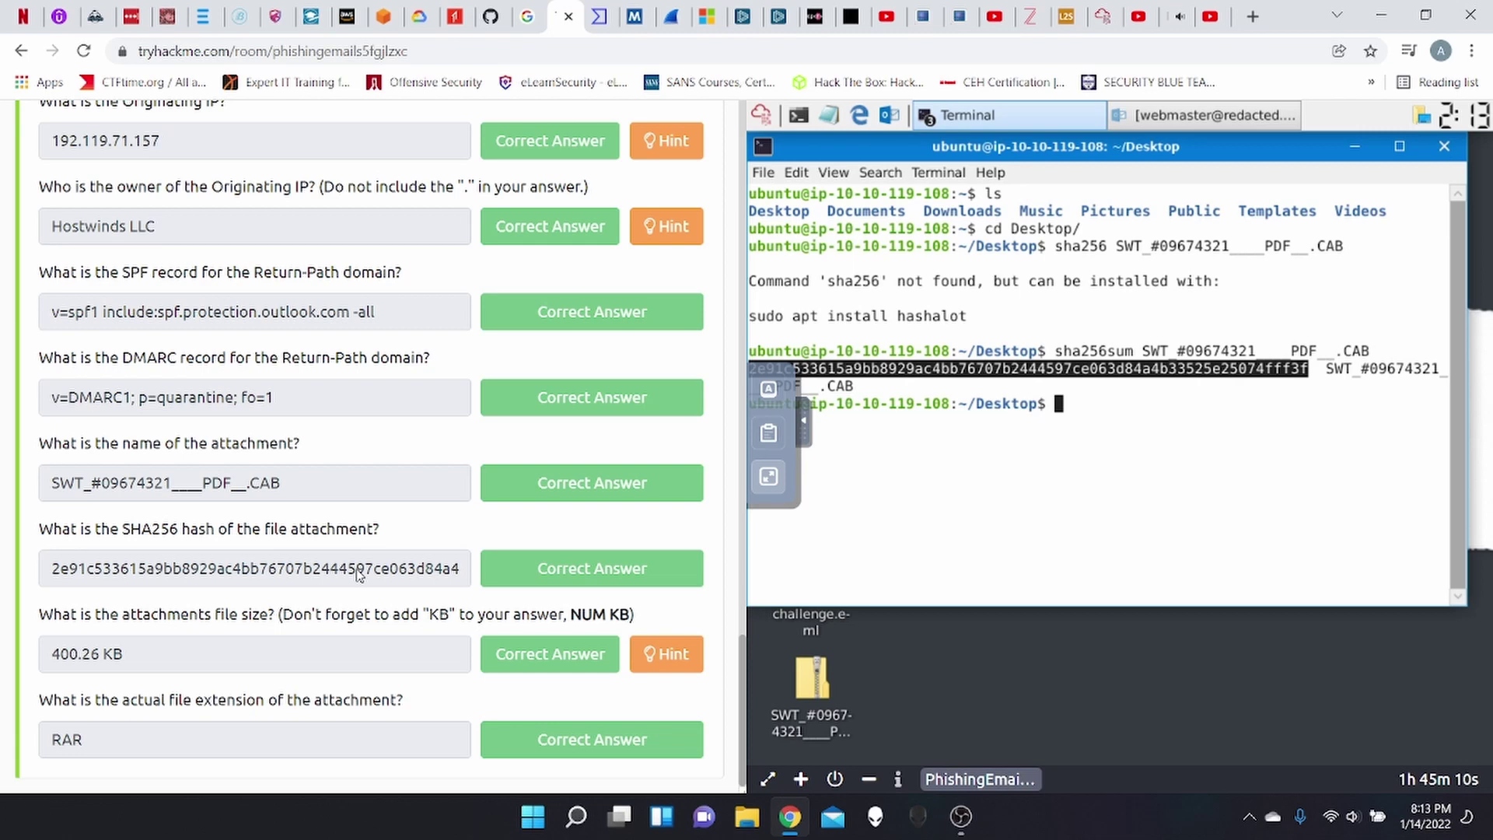
click(597, 17)
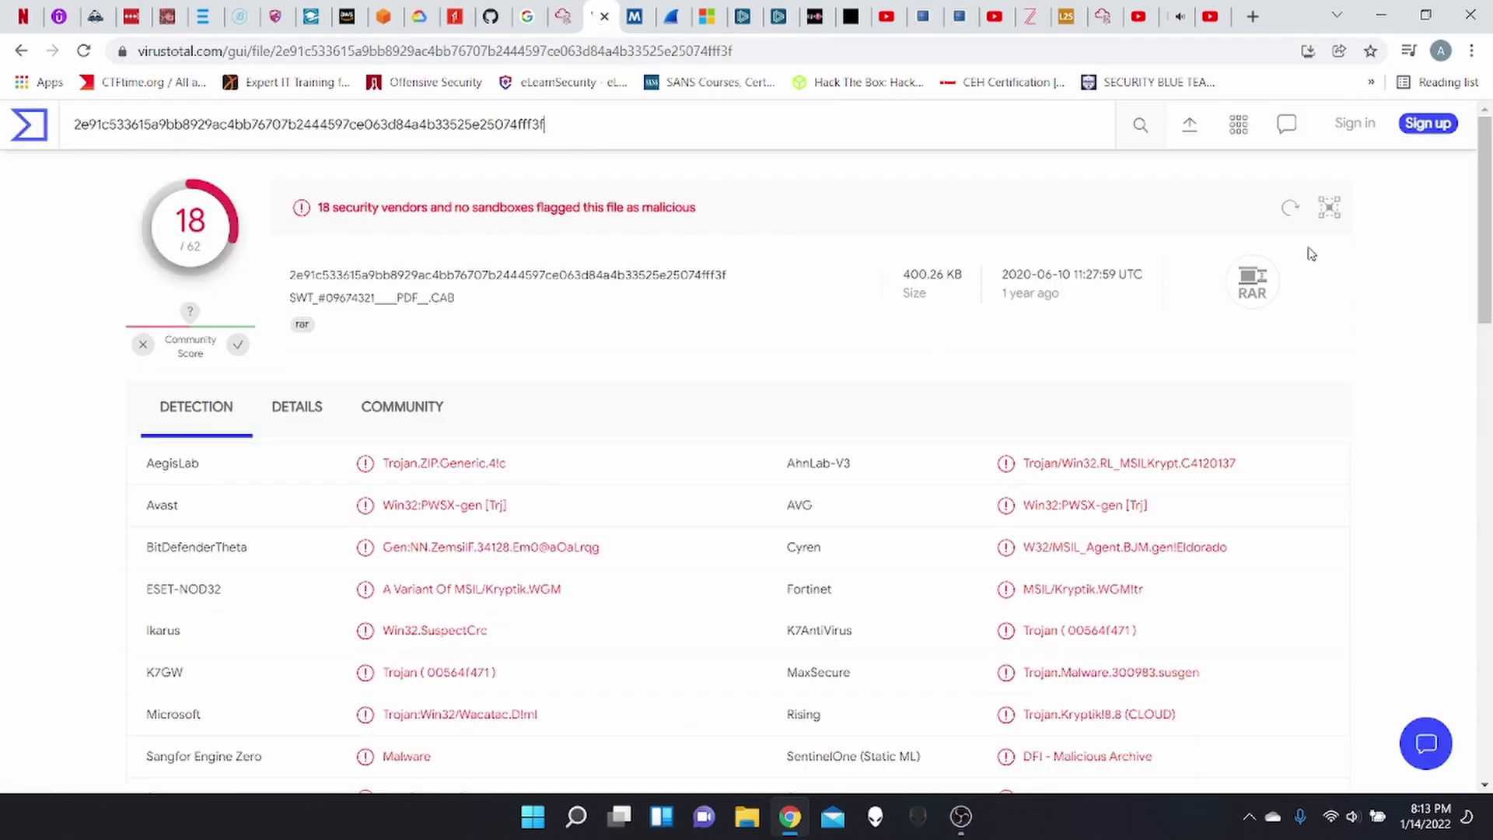
scroll(1388, 409, down, 4)
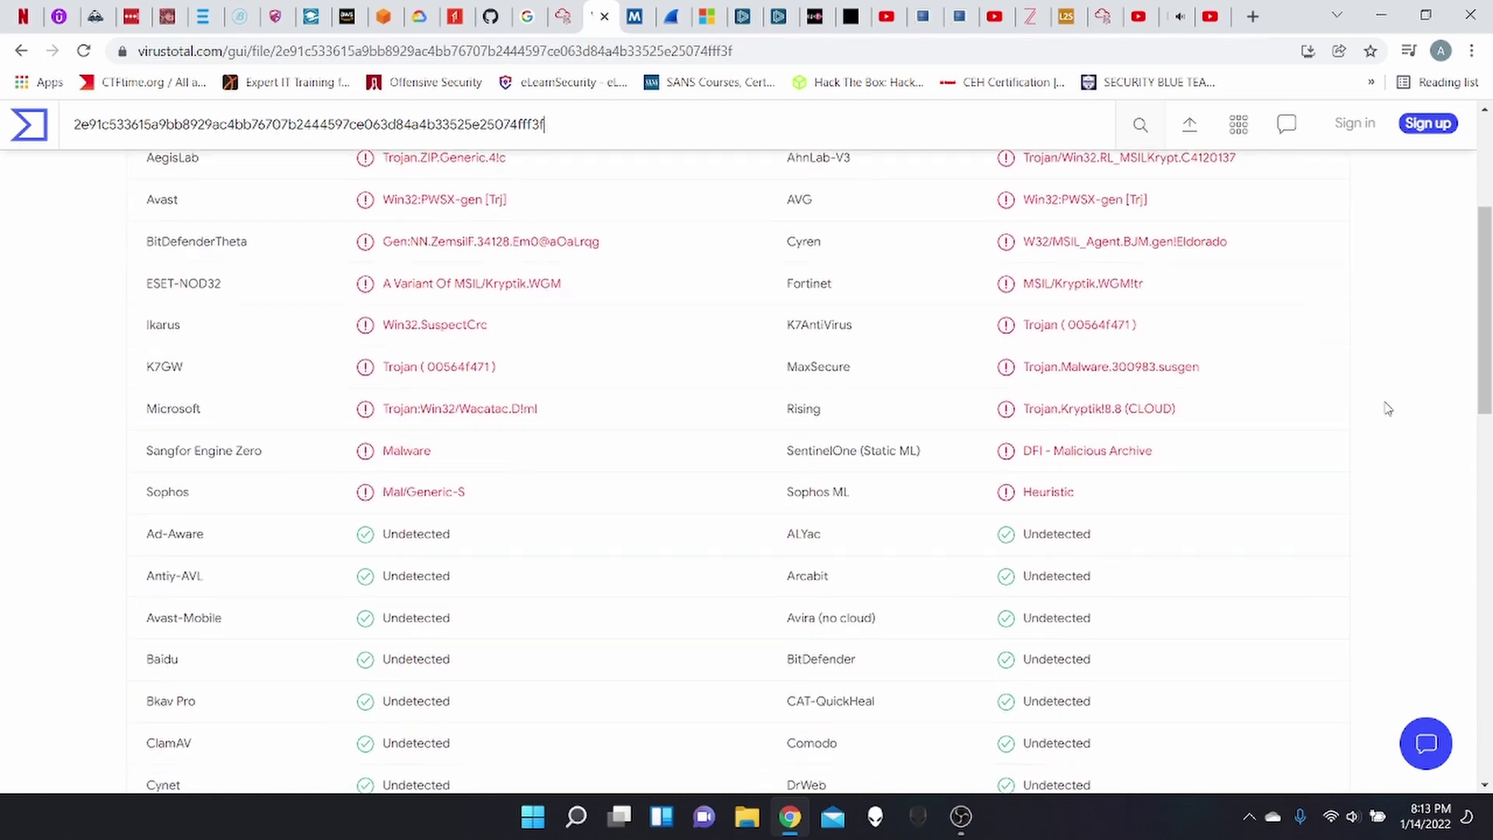
scroll(1388, 408, up, 3)
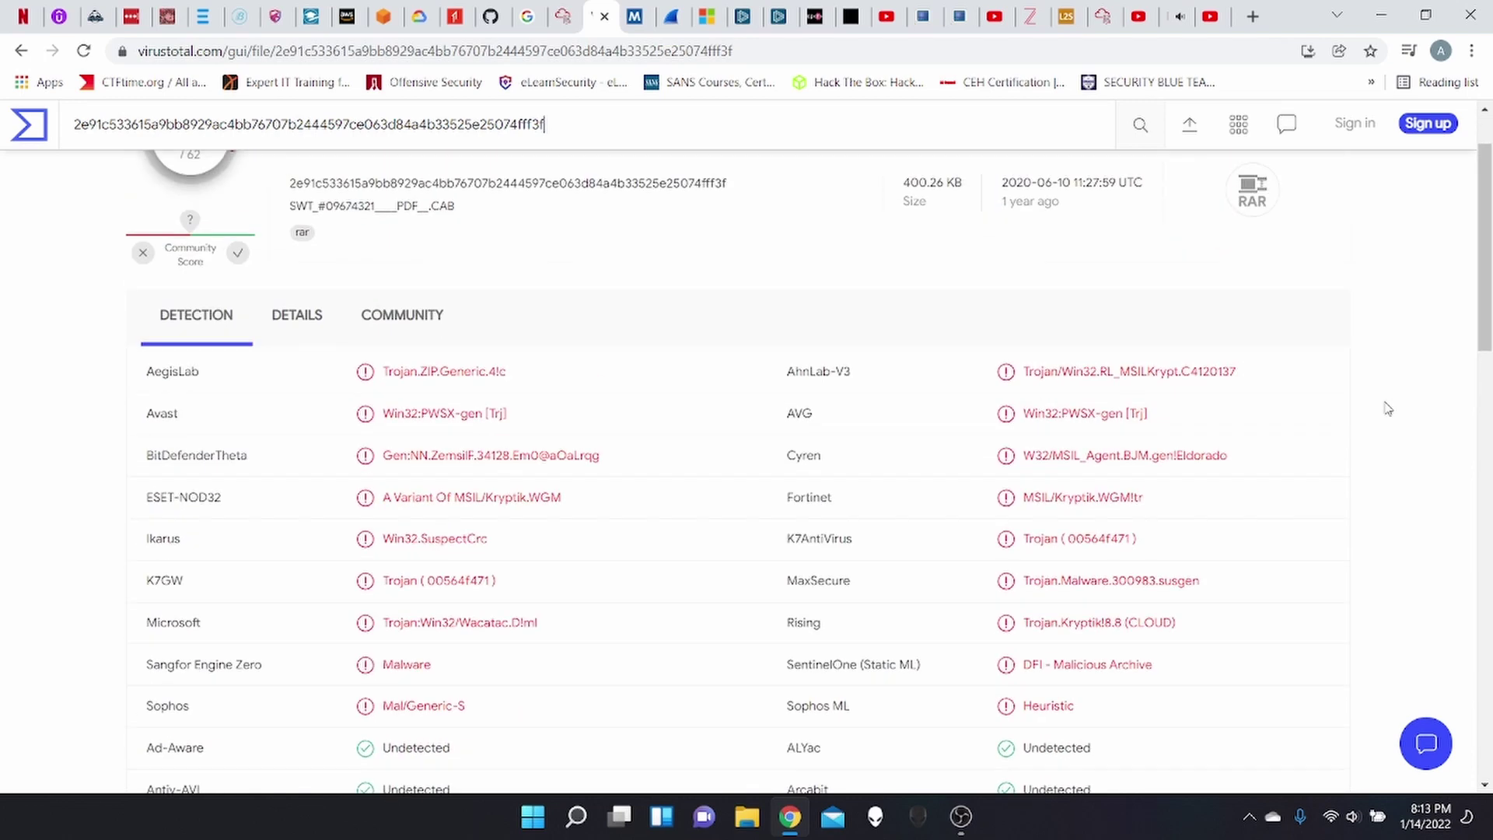
click(563, 19)
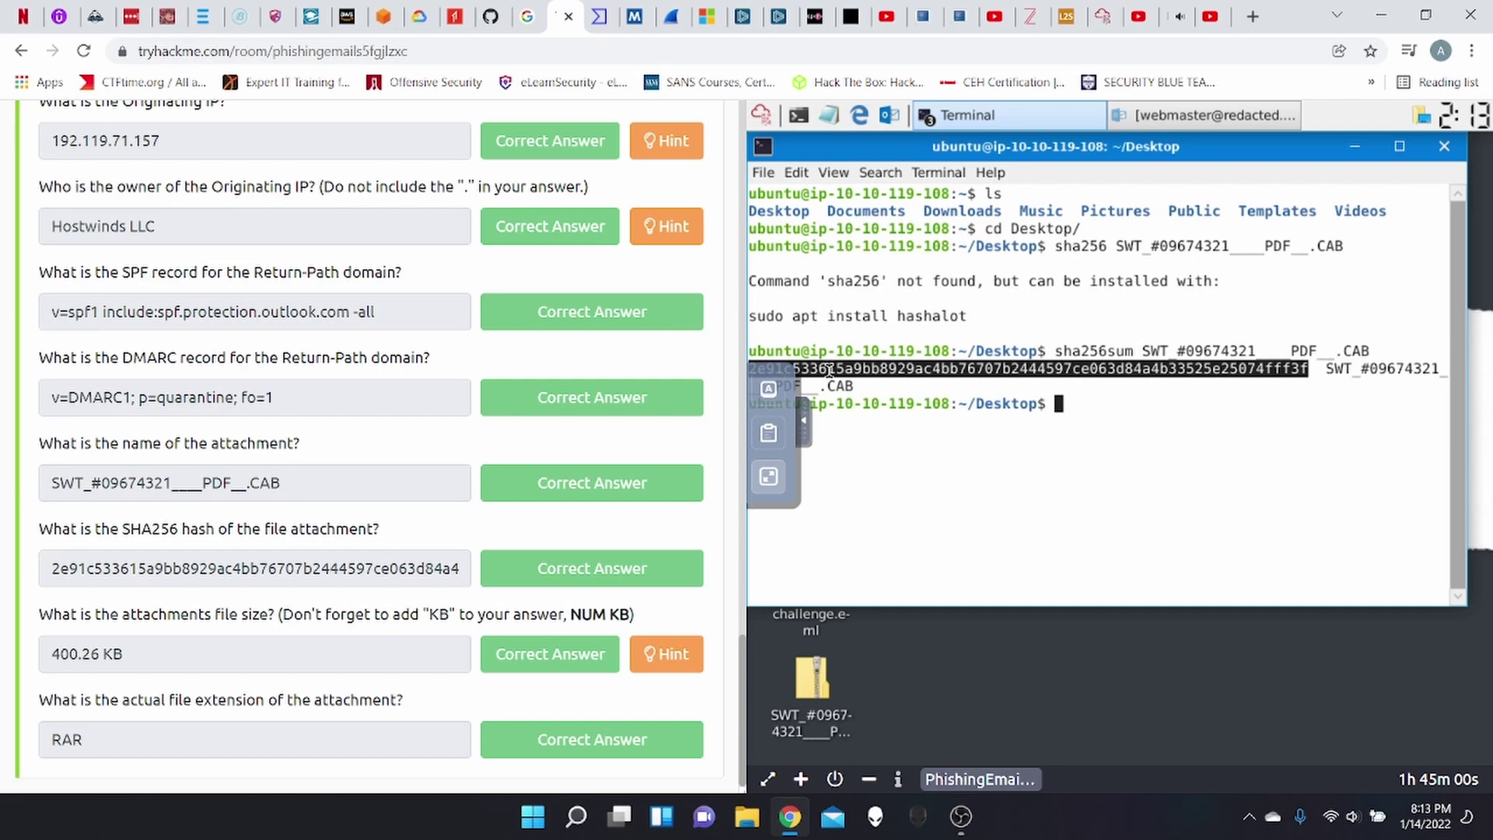
Bring the transfer-reference email forward in Thunderbird and review it down to the Accounts Payable signature.
click(805, 442)
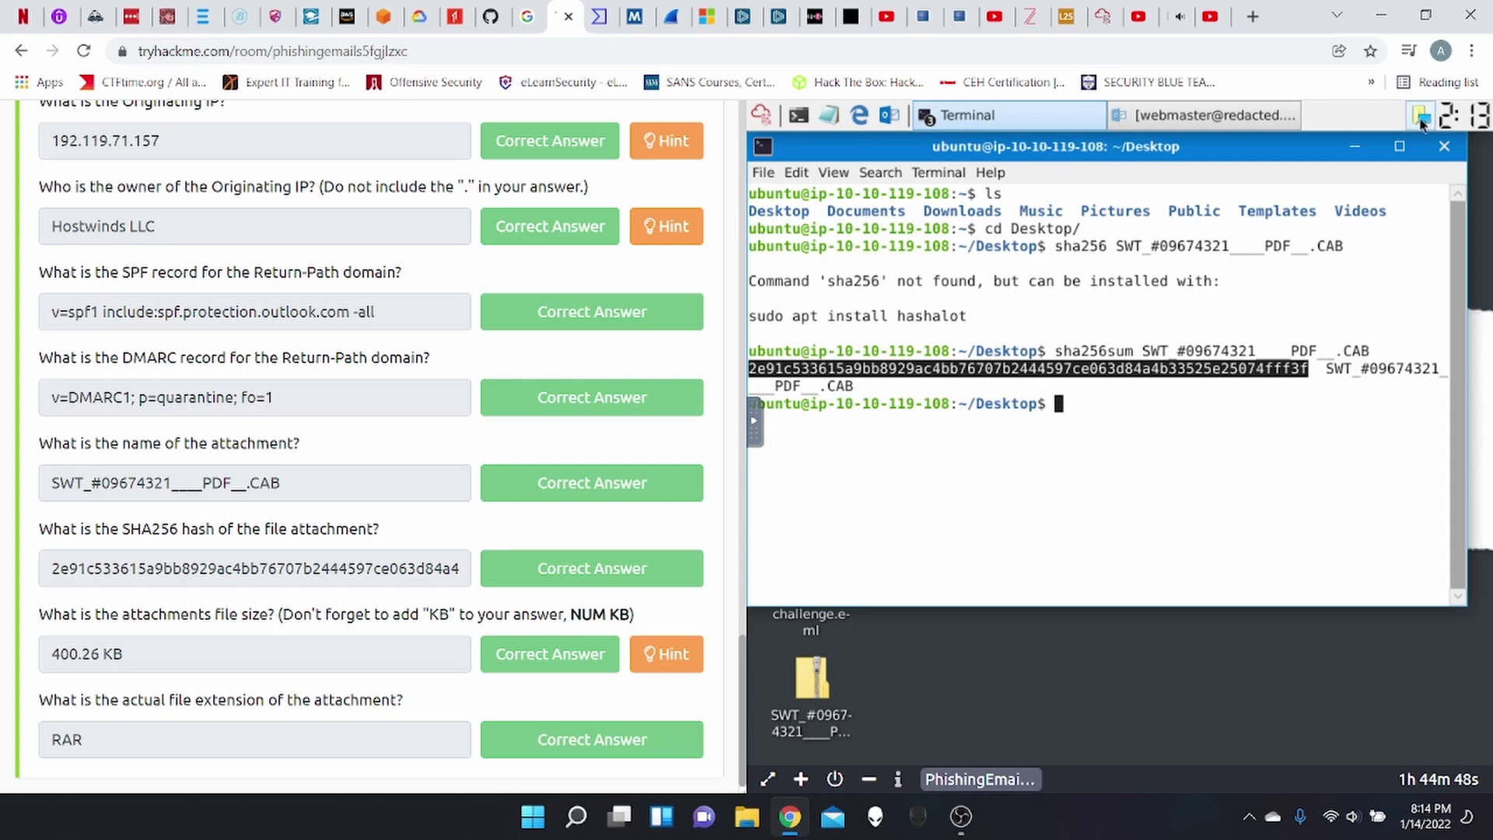
click(1200, 112)
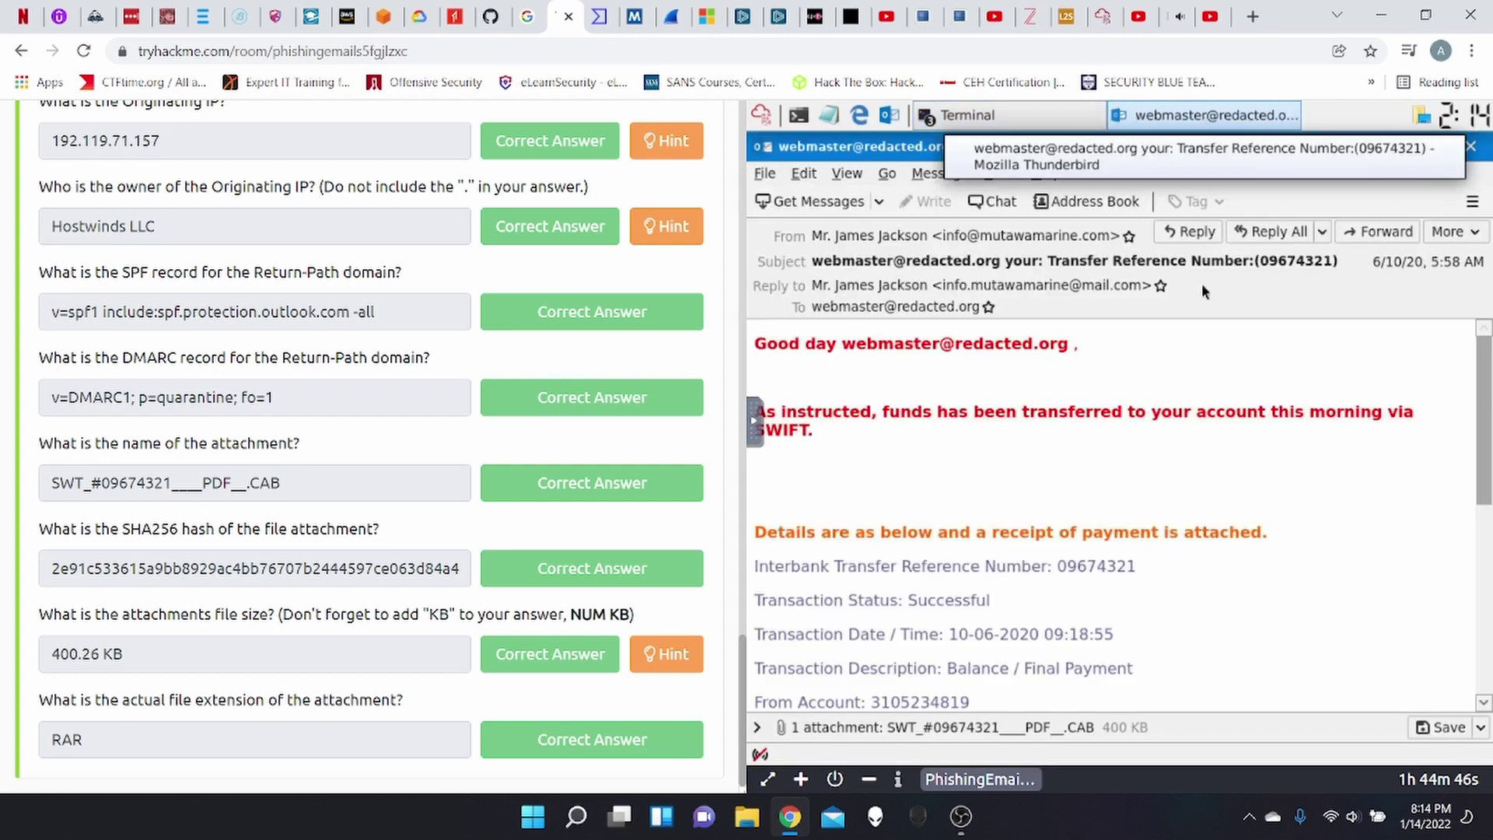
scroll(1192, 494, down, 5)
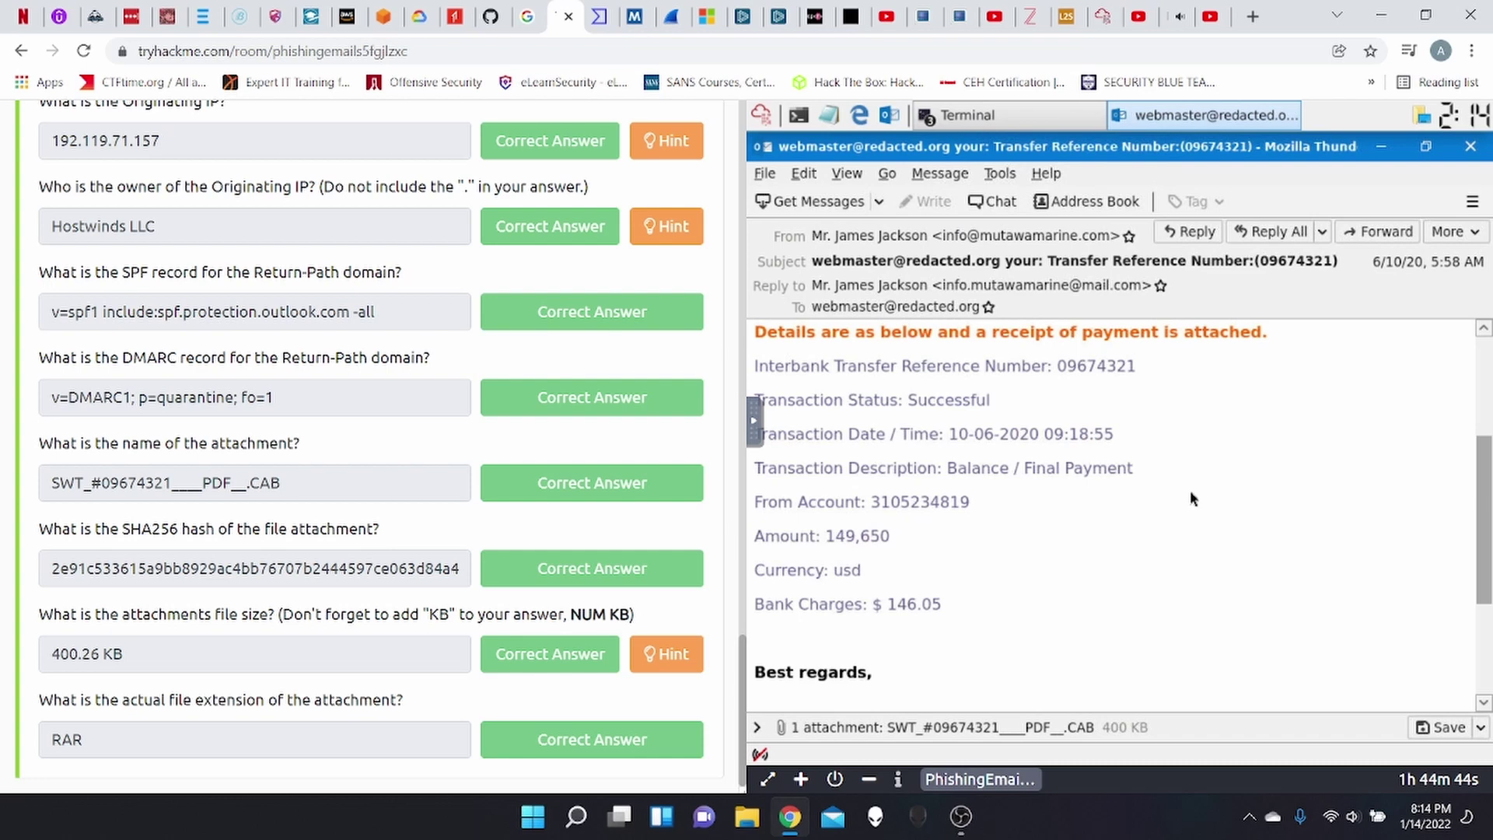
scroll(1191, 498, up, 5)
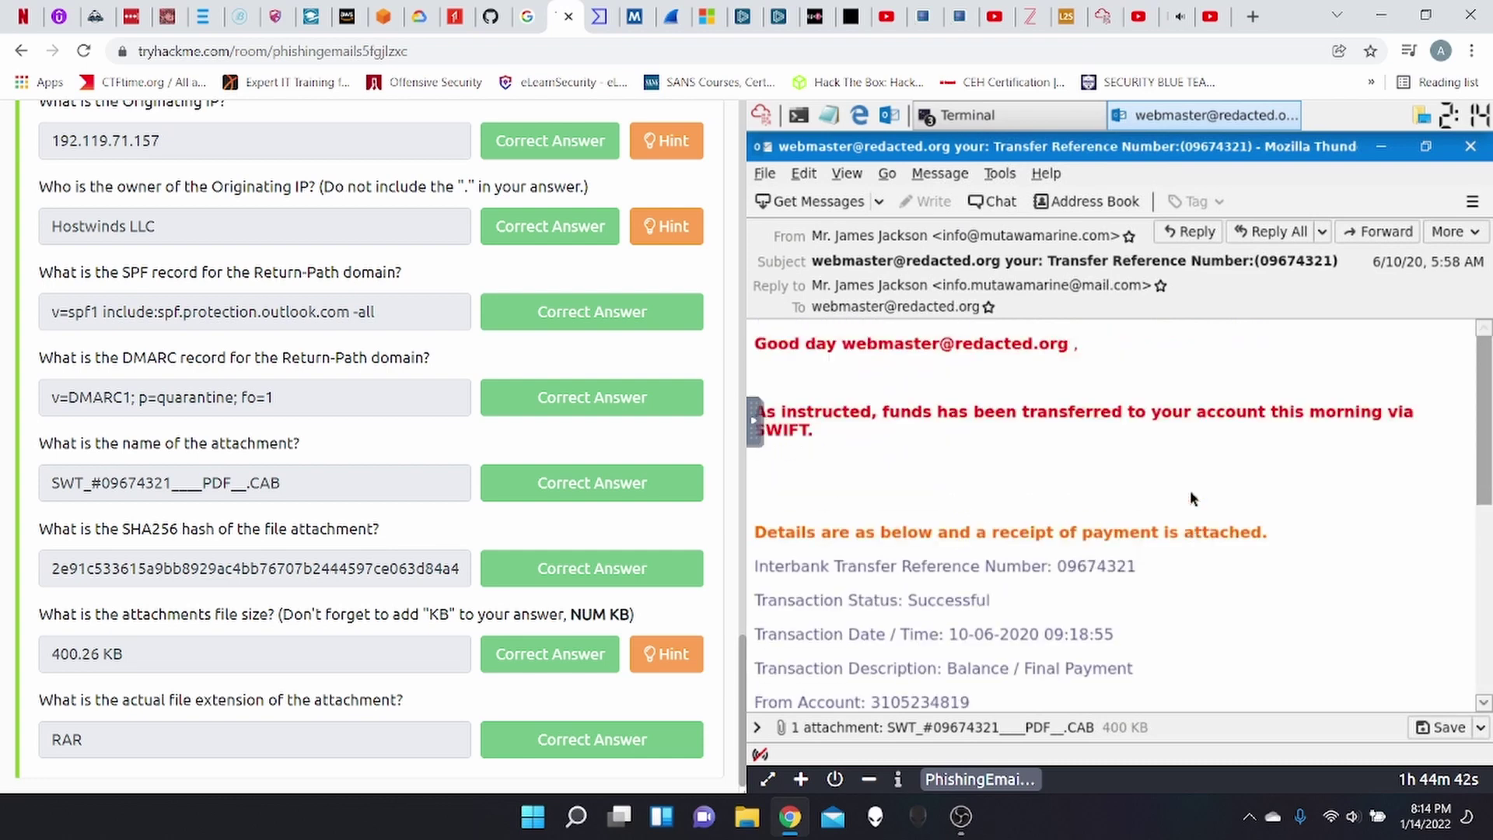
click(1018, 238)
scroll(1295, 404, down, 5)
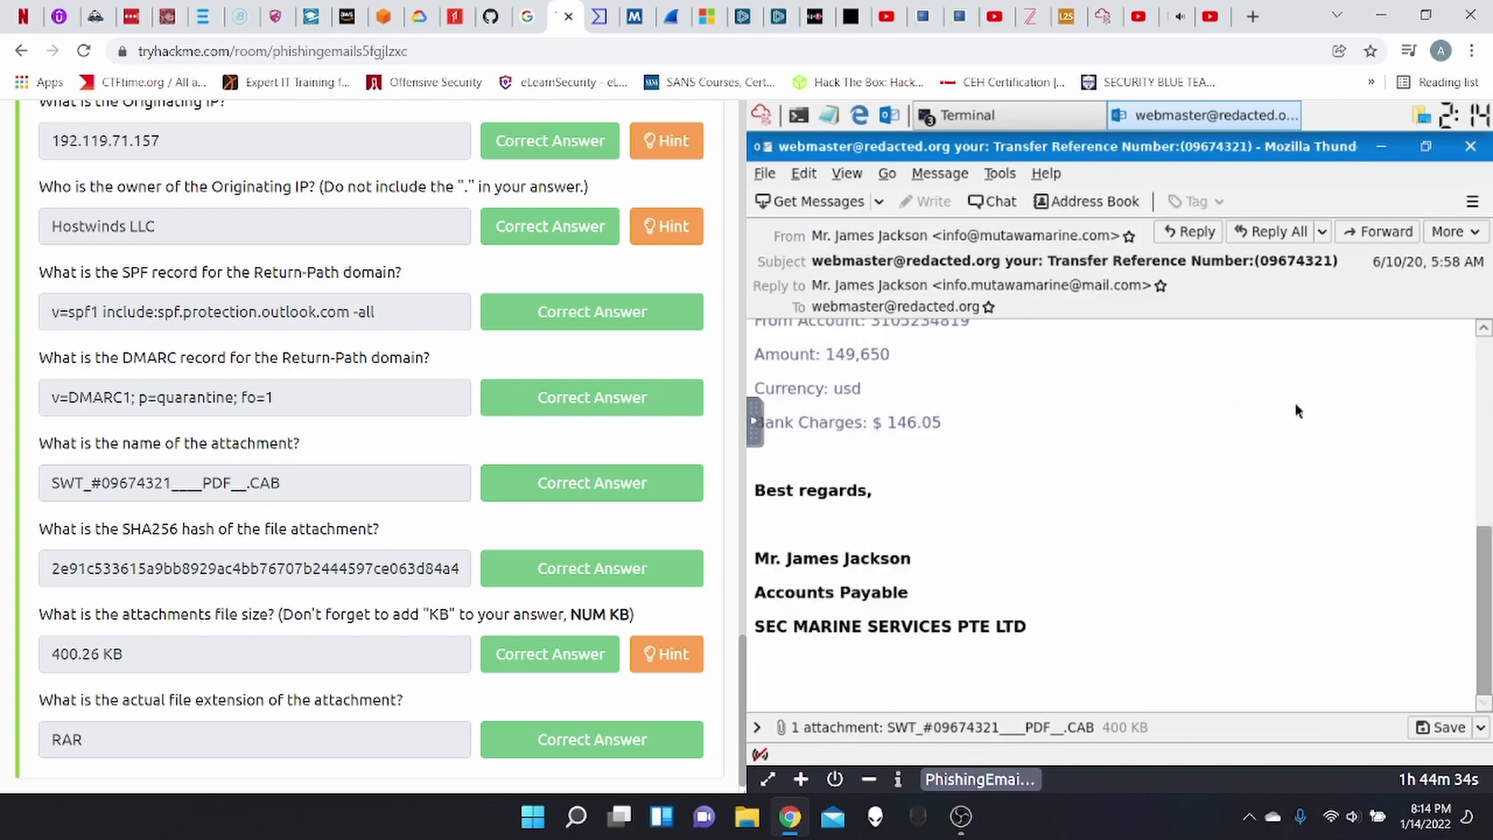
Minimize Thunderbird to show the terminal with the attachment's sha256sum output.
click(1381, 148)
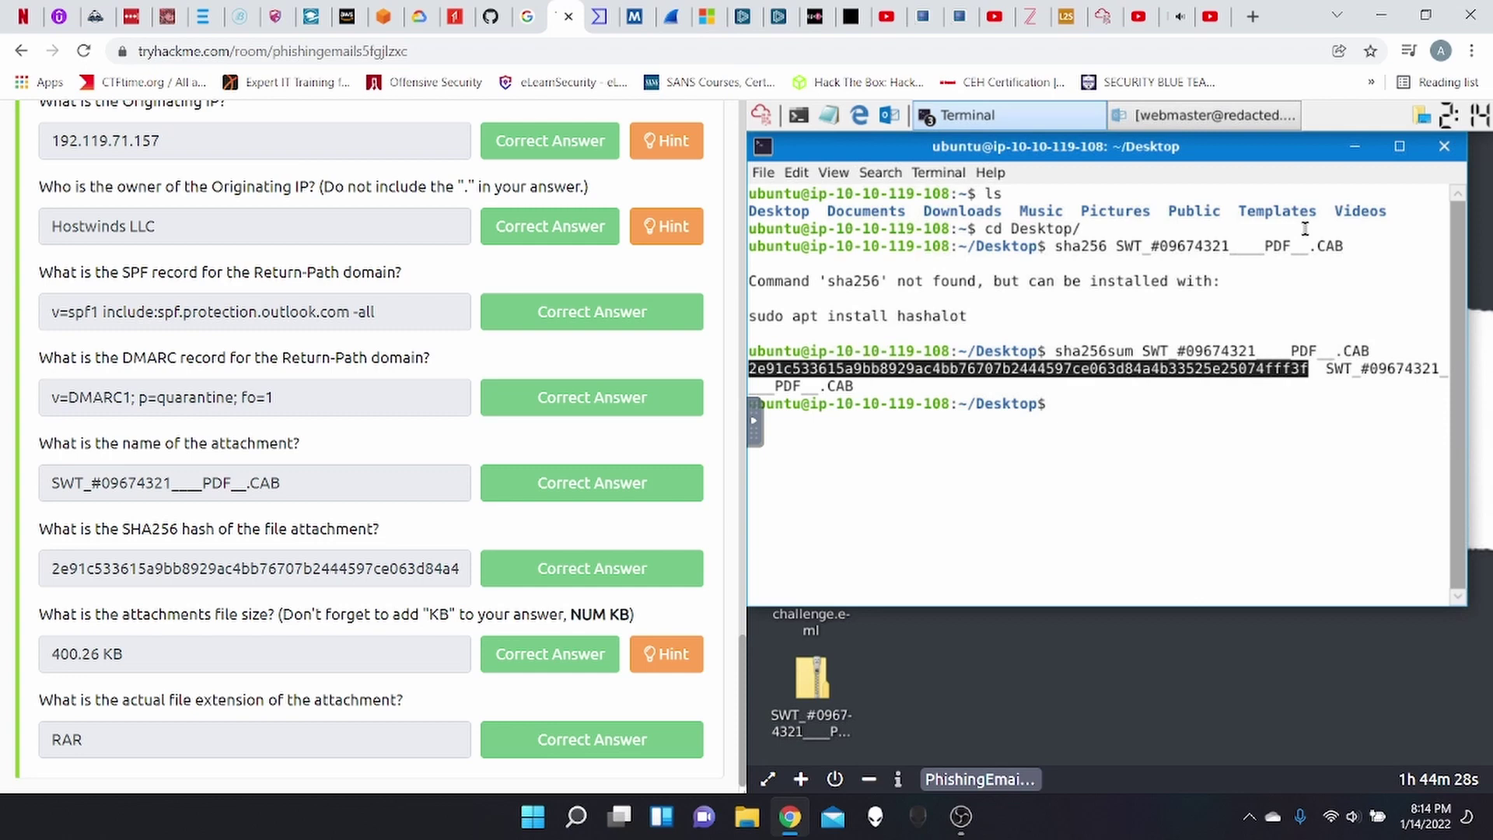